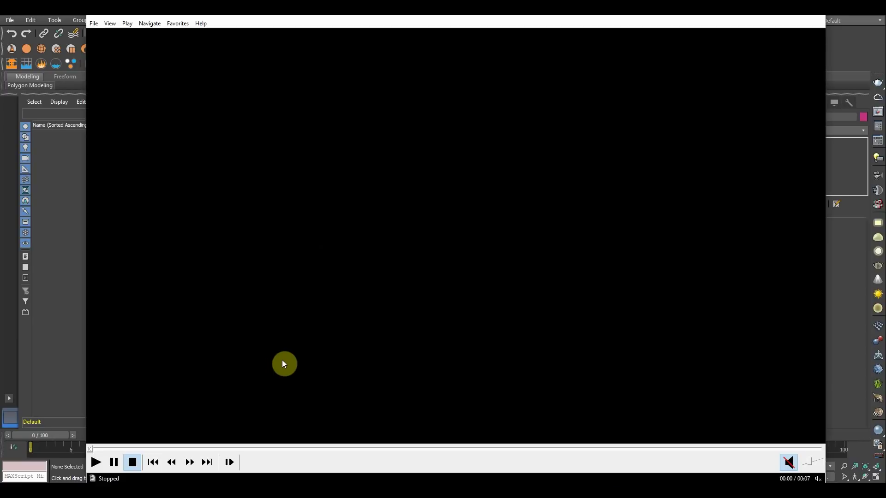
Step: Play the rendered fire preview video, pause it, and close the media player
{"action": "double_click", "coordinate": [284, 360]}
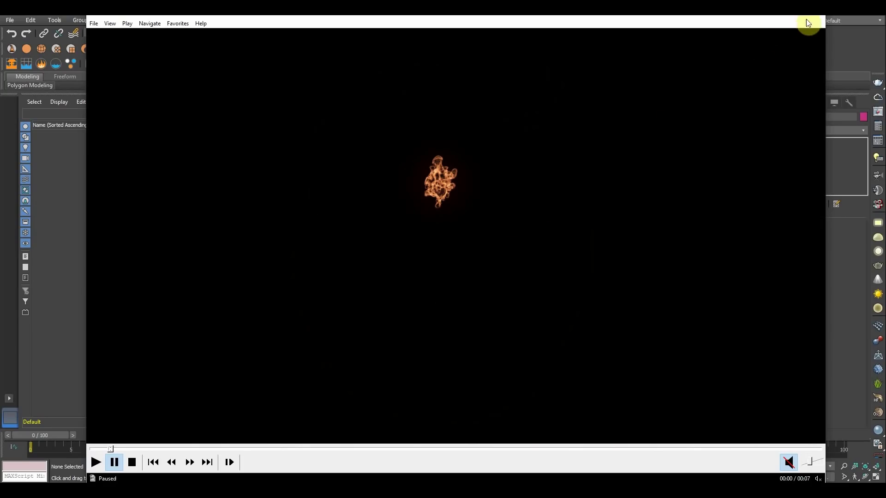
{"action": "left_click", "coordinate": [812, 19]}
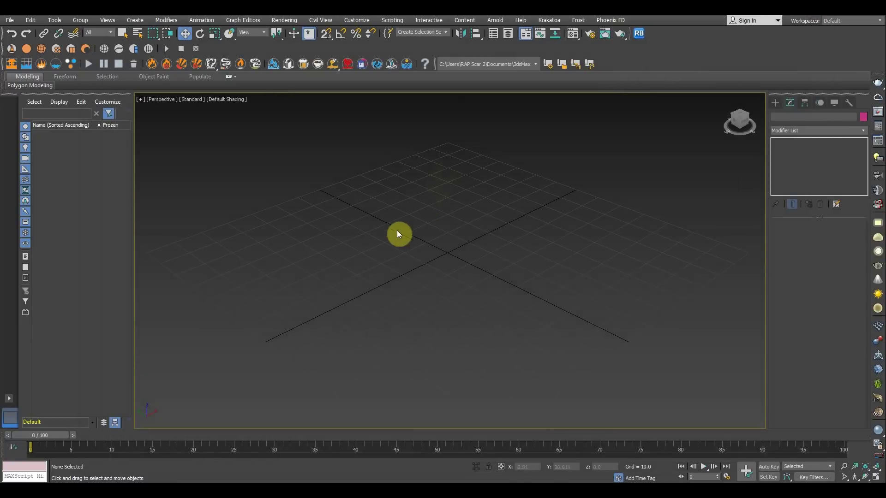
Step: Draw a circle spline with a radius of about 103 above the grid in the Front view
{"action": "middle_click_drag", "start_coordinate": [451, 232], "coordinate": [441, 228]}
{"action": "middle_click_drag", "start_coordinate": [519, 265], "coordinate": [467, 249], "text": "alt"}
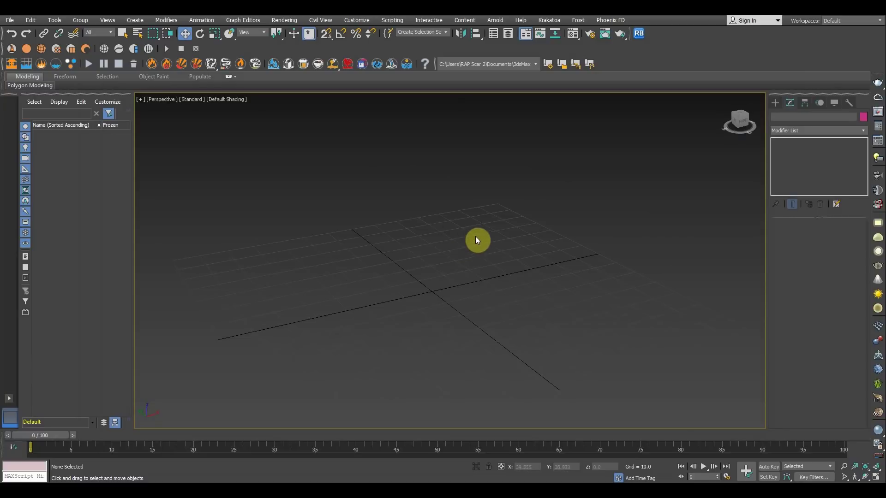
{"action": "key", "text": "f"}
{"action": "middle_click_drag", "start_coordinate": [496, 214], "coordinate": [476, 254]}
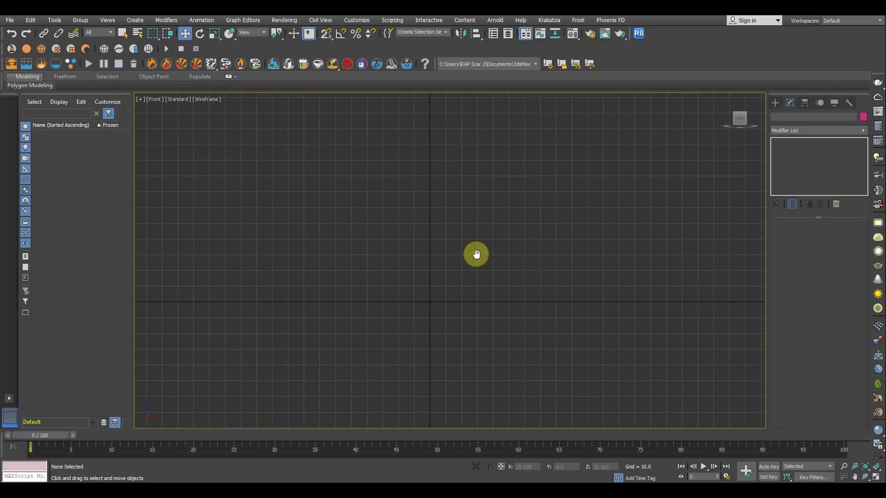
{"action": "left_click", "coordinate": [773, 103]}
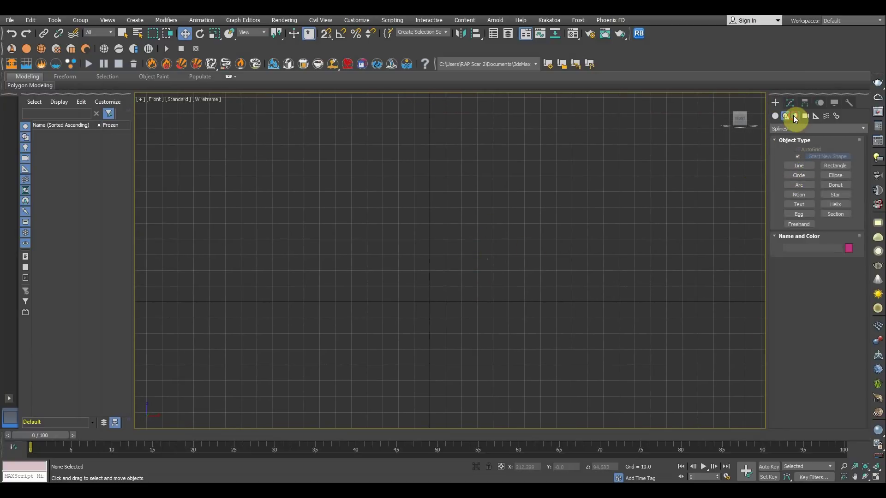
{"action": "left_click", "coordinate": [800, 175]}
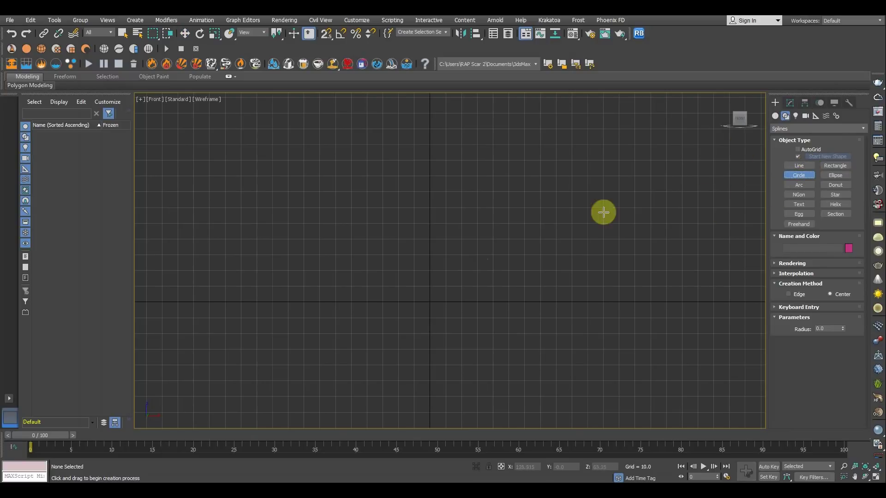
{"action": "scroll", "coordinate": [505, 256], "scroll_direction": "down", "scroll_amount": 4}
{"action": "left_click_drag", "start_coordinate": [453, 177], "coordinate": [521, 220]}
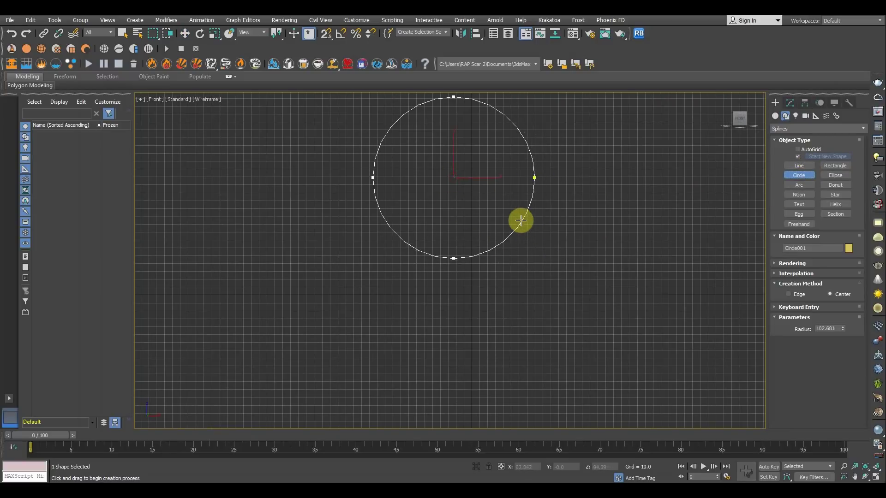
{"action": "right_click", "coordinate": [523, 216]}
Step: Reset the circle's X position to 0 and reduce its radius to about 73 in the Perspective view
{"action": "left_click_drag", "start_coordinate": [464, 167], "coordinate": [485, 188]}
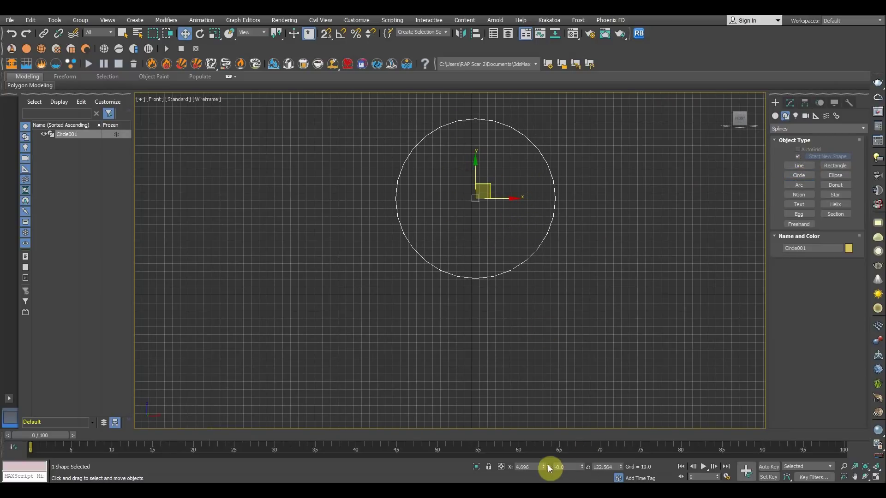
{"action": "right_click", "coordinate": [543, 466]}
{"action": "mouse_move", "coordinate": [517, 274]}
{"action": "middle_mouse_down"}
{"action": "mouse_move", "coordinate": [491, 299]}
{"action": "mouse_move", "coordinate": [493, 309]}
{"action": "middle_mouse_up"}
{"action": "key", "text": "p"}
{"action": "scroll", "coordinate": [493, 272], "scroll_direction": "down", "scroll_amount": 6}
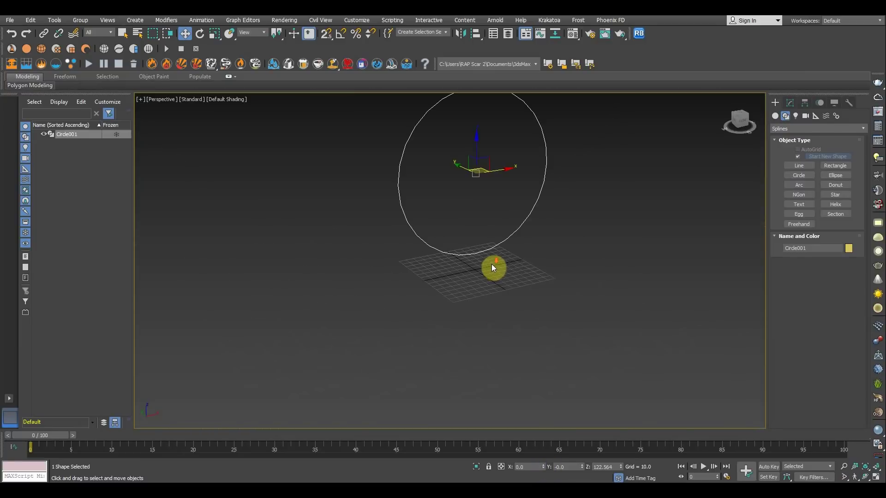
{"action": "middle_click_drag", "start_coordinate": [492, 264], "coordinate": [522, 222], "text": "alt"}
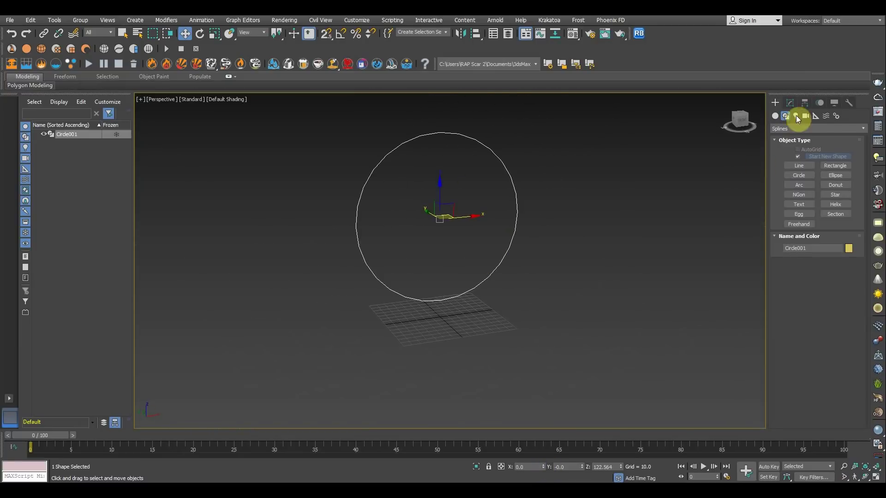
{"action": "left_click", "coordinate": [789, 106]}
{"action": "left_click_drag", "start_coordinate": [843, 261], "coordinate": [846, 267]}
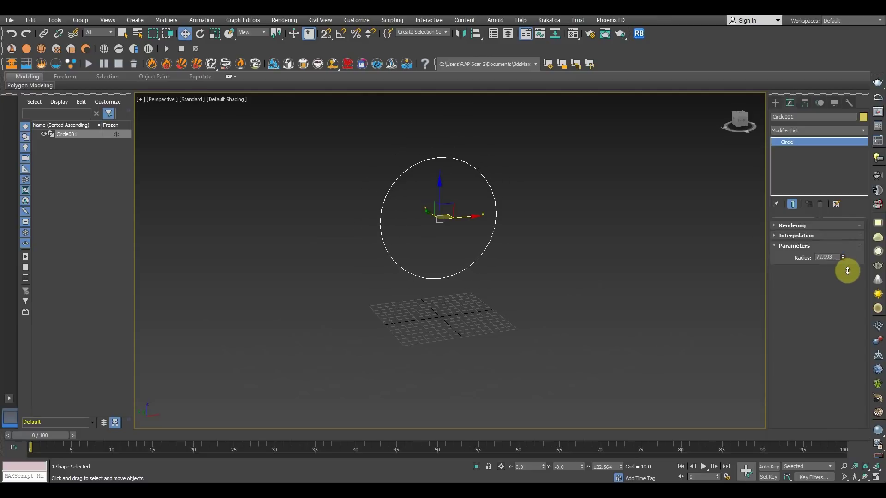
Step: Create a FumeFX container on the grid around the circle, about 151 wide, 142 long and 146 high
{"action": "left_click", "coordinate": [776, 103]}
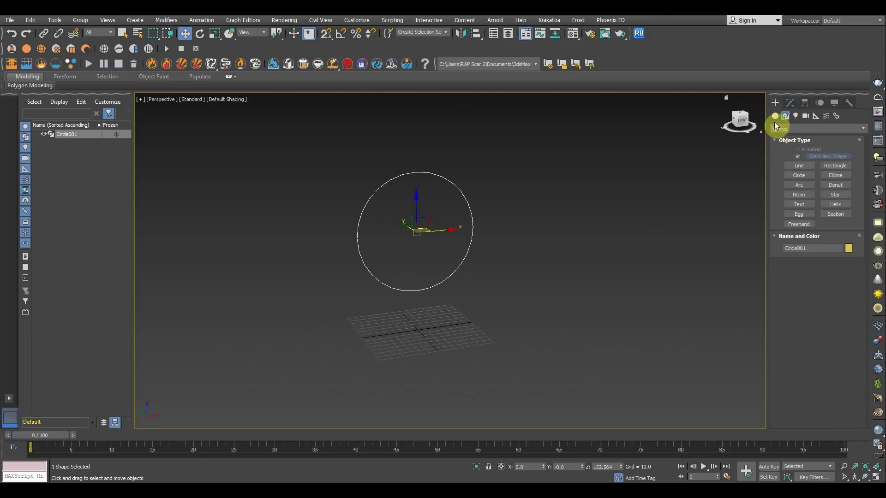
{"action": "left_click", "coordinate": [775, 117]}
{"action": "left_click", "coordinate": [796, 160]}
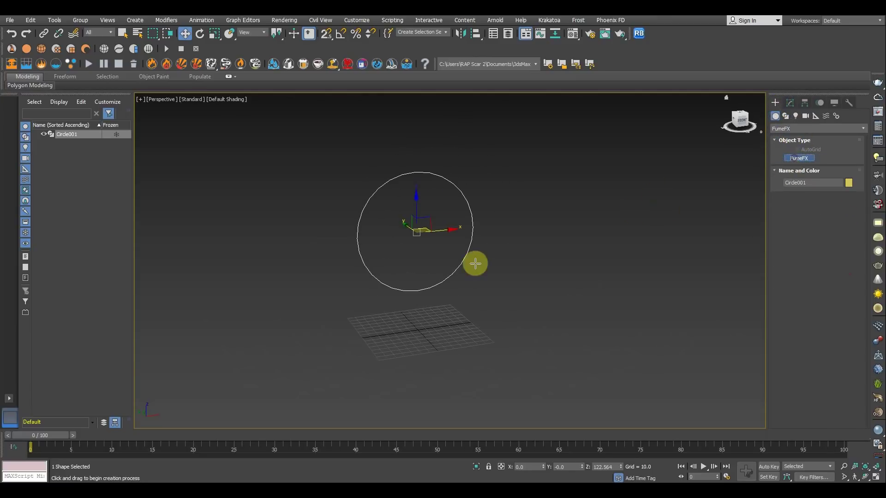
{"action": "left_click_drag", "start_coordinate": [351, 299], "coordinate": [489, 347]}
{"action": "left_click", "coordinate": [479, 261]}
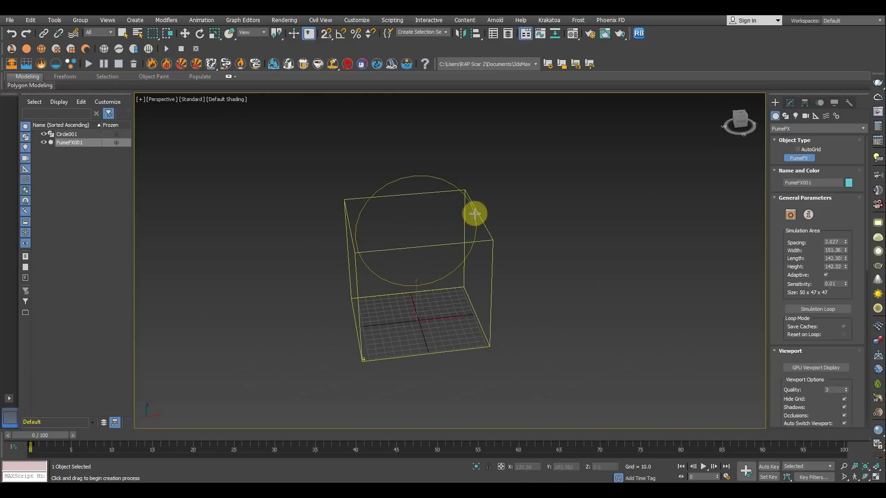
{"action": "left_click", "coordinate": [475, 212]}
{"action": "right_click", "coordinate": [491, 232]}
{"action": "scroll", "coordinate": [486, 259], "scroll_direction": "up", "scroll_amount": 5}
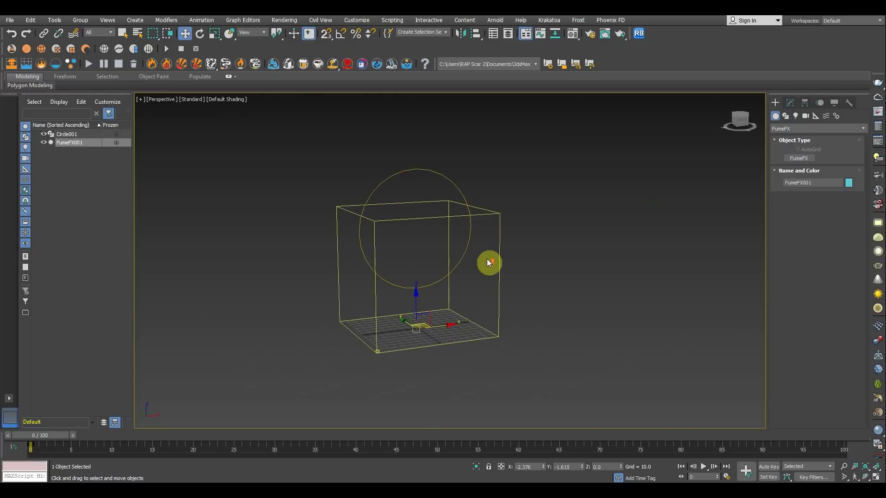
Step: Shrink the circle's radius to about 17 and lower it to about Z 68, inside the FumeFX container
{"action": "left_click", "coordinate": [424, 289]}
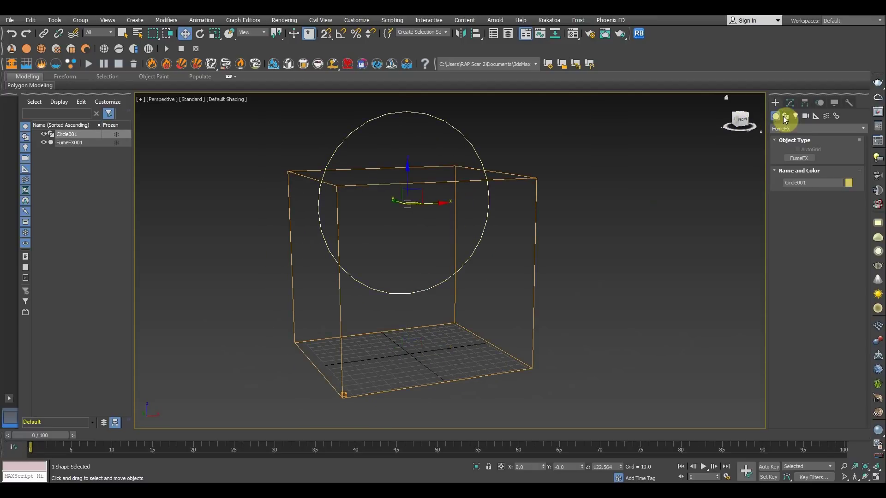
{"action": "left_click", "coordinate": [790, 102]}
{"action": "left_click_drag", "start_coordinate": [844, 258], "coordinate": [852, 282]}
{"action": "left_click_drag", "start_coordinate": [409, 182], "coordinate": [410, 241]}
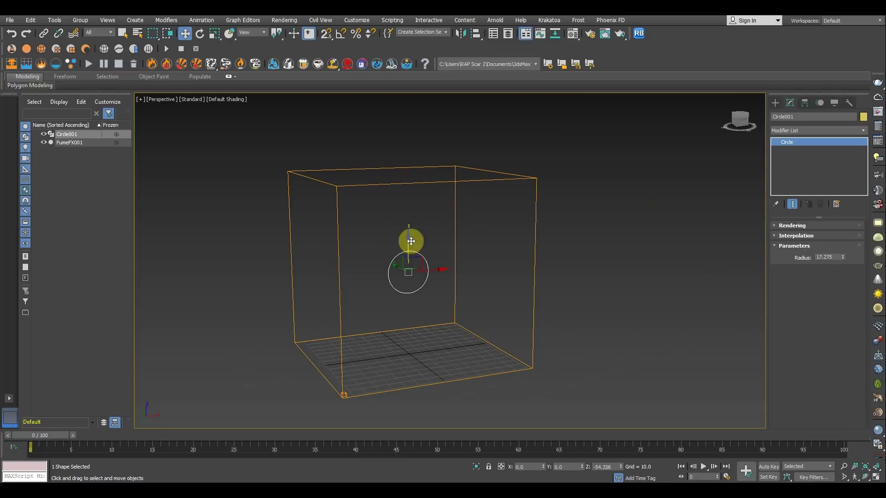
{"action": "middle_click_drag", "start_coordinate": [514, 219], "coordinate": [504, 216], "text": "alt"}
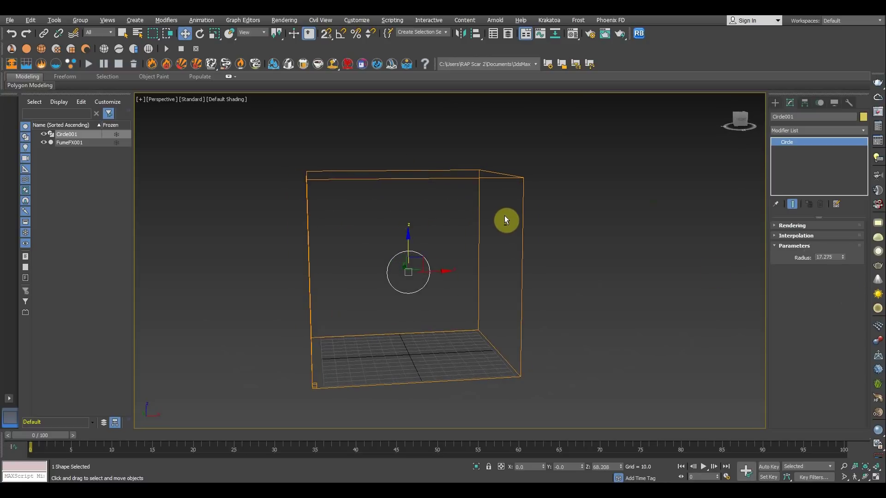
Step: Enlarge the circle's radius to about 51.6 so it fits within the container
{"action": "left_click_drag", "start_coordinate": [843, 258], "coordinate": [813, 171]}
{"action": "middle_click_drag", "start_coordinate": [416, 351], "coordinate": [356, 330], "text": "alt"}
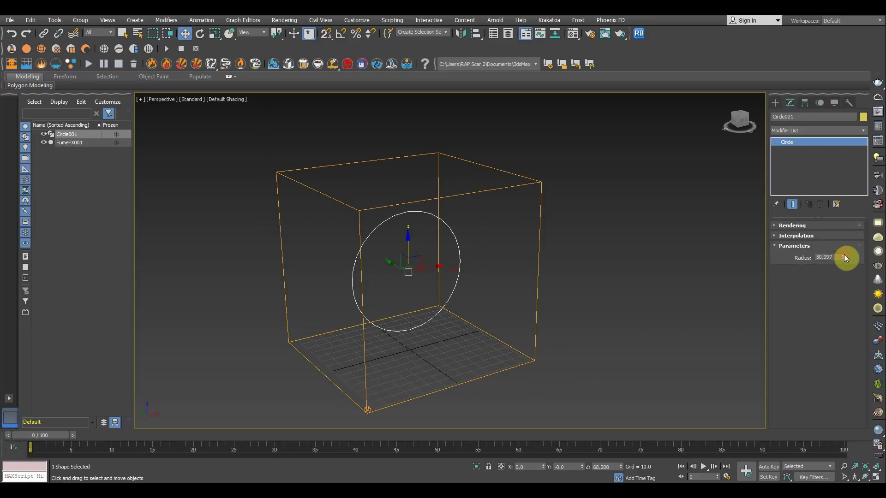
{"action": "left_click_drag", "start_coordinate": [845, 257], "coordinate": [837, 249]}
{"action": "middle_click_drag", "start_coordinate": [647, 263], "coordinate": [594, 258], "text": "alt"}
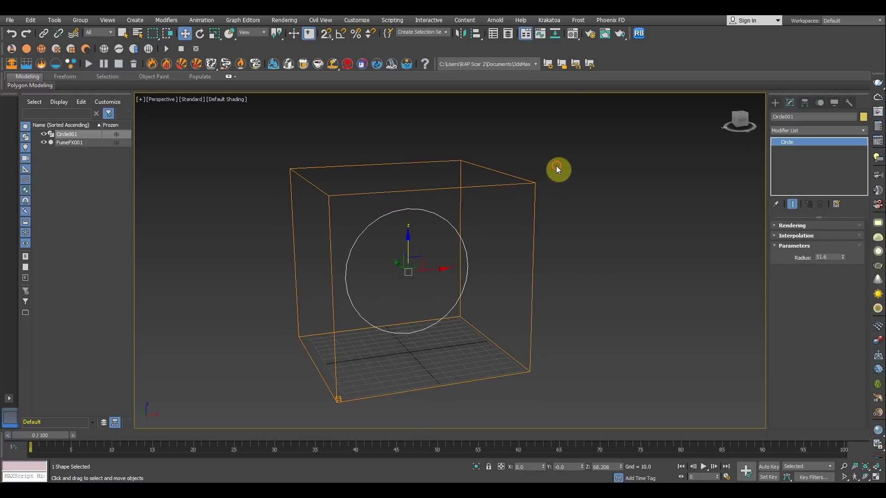
Step: Select the FumeFX container and reset its X position to 0
{"action": "left_click_drag", "start_coordinate": [557, 169], "coordinate": [517, 205]}
{"action": "middle_click_drag", "start_coordinate": [552, 355], "coordinate": [548, 330]}
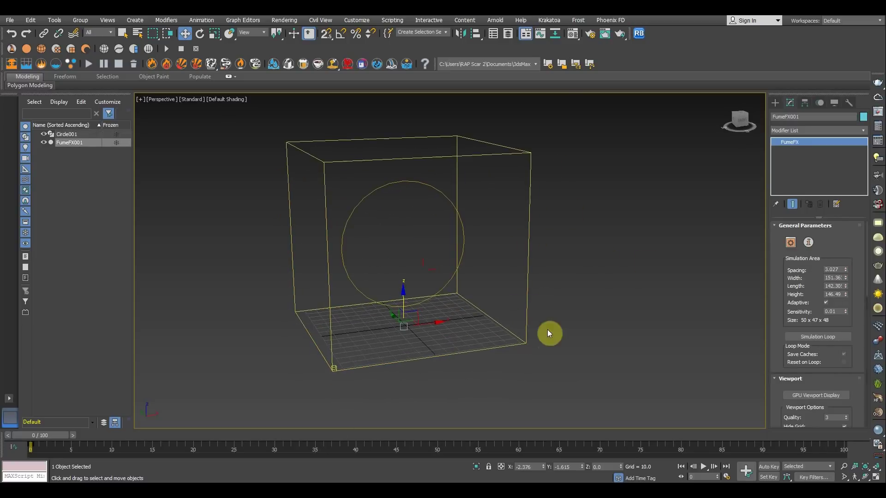
{"action": "right_click", "coordinate": [545, 467]}
{"action": "middle_click_drag", "start_coordinate": [510, 374], "coordinate": [490, 323], "text": "alt"}
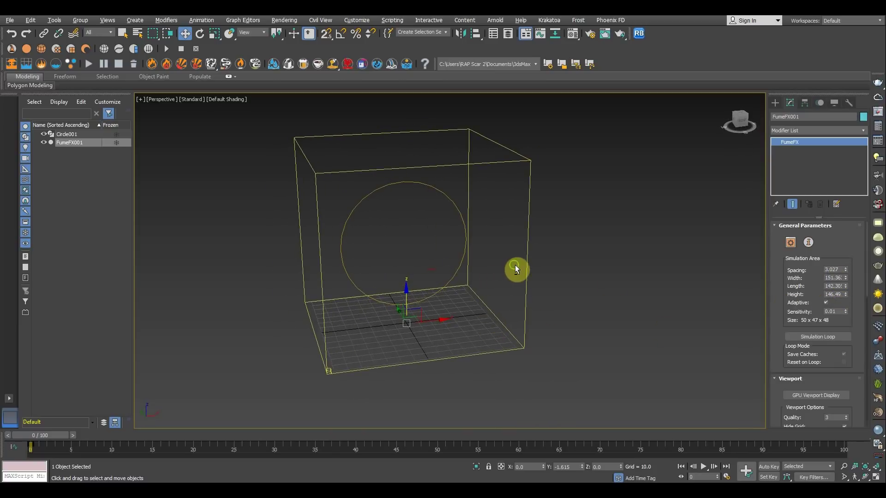
Step: Resize the FumeFX container to about 133.2 wide, 52.5 long and 169.9 high, and deselect it
{"action": "middle_click_drag", "start_coordinate": [515, 265], "coordinate": [483, 236], "text": "alt"}
{"action": "left_click_drag", "start_coordinate": [845, 282], "coordinate": [848, 308]}
{"action": "middle_click_drag", "start_coordinate": [504, 294], "coordinate": [572, 297], "text": "alt"}
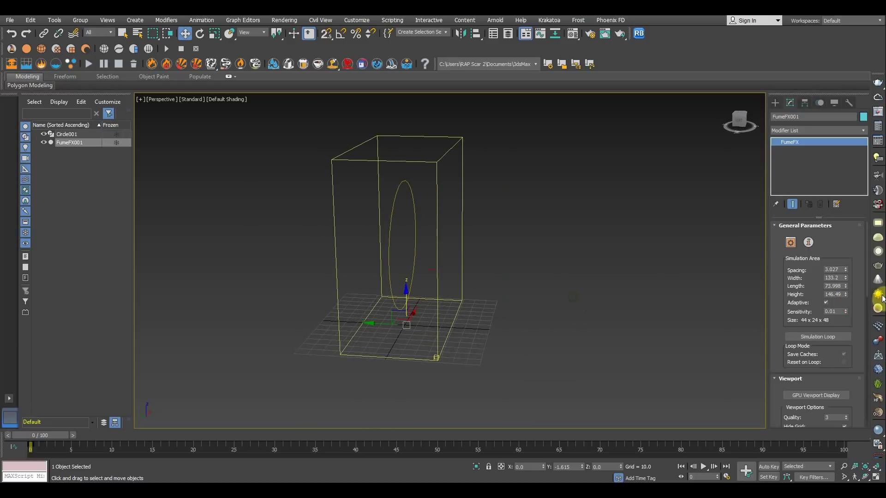
{"action": "mouse_move", "coordinate": [847, 287]}
{"action": "left_mouse_down"}
{"action": "mouse_move", "coordinate": [848, 301]}
{"action": "mouse_move", "coordinate": [846, 289]}
{"action": "left_mouse_up"}
{"action": "middle_click_drag", "start_coordinate": [586, 295], "coordinate": [564, 254], "text": "alt"}
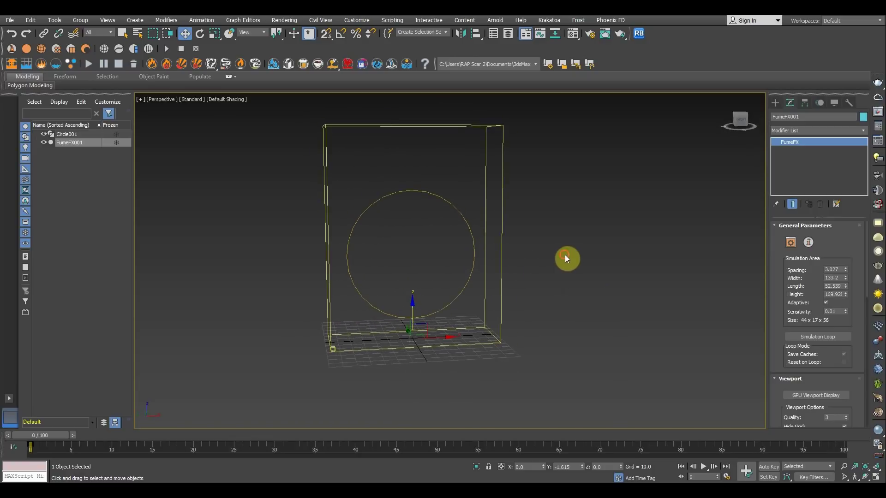
{"action": "left_click", "coordinate": [565, 257]}
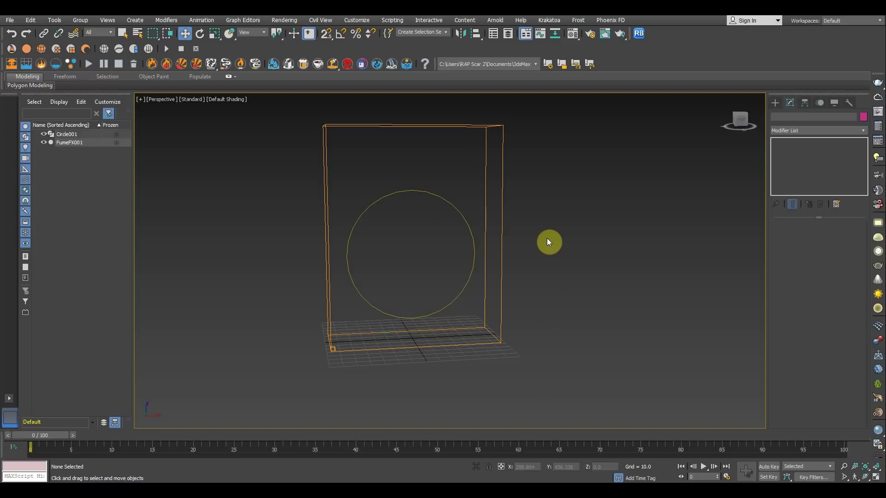
Step: Open Particle View and hide its Depot and Description areas
{"action": "key", "text": "6"}
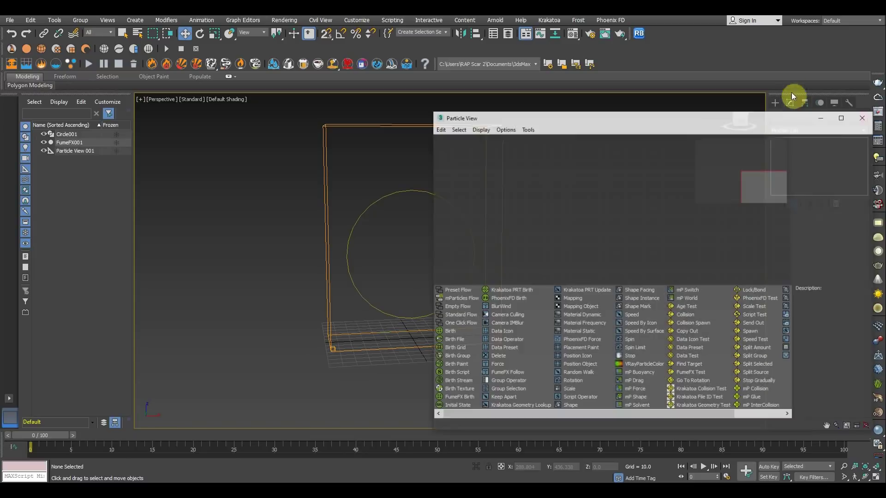
{"action": "left_click_drag", "start_coordinate": [548, 119], "coordinate": [231, 122]}
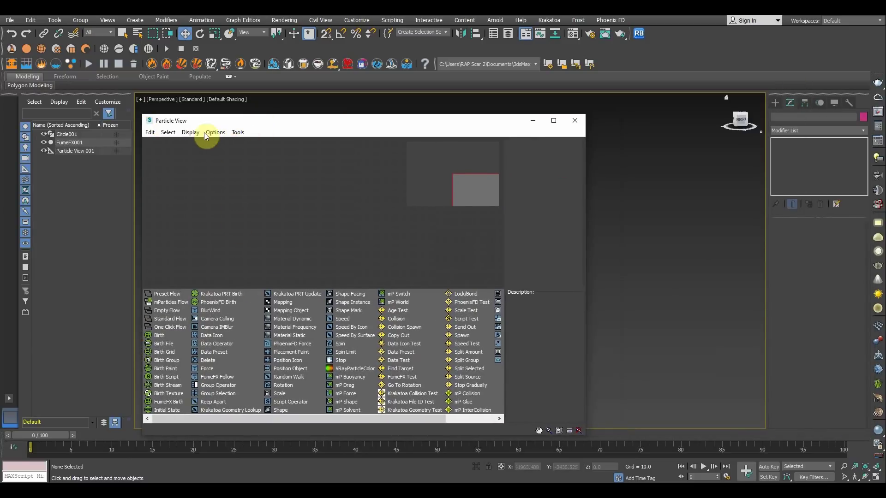
{"action": "left_click", "coordinate": [190, 132]}
{"action": "left_click", "coordinate": [202, 208]}
{"action": "left_click", "coordinate": [191, 132]}
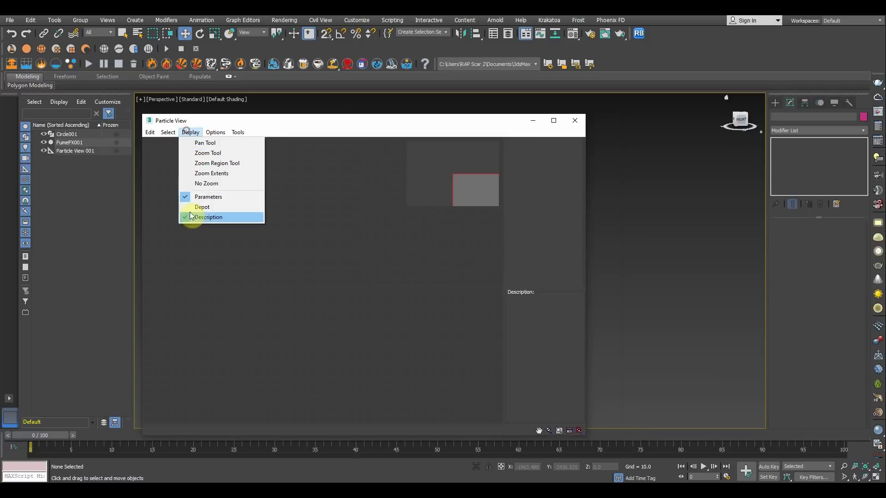
{"action": "left_click", "coordinate": [201, 217]}
{"action": "left_click_drag", "start_coordinate": [223, 127], "coordinate": [207, 111]}
Step: Add a new Standard Flow particle system in Particle View
{"action": "right_click", "coordinate": [157, 149]}
{"action": "left_click", "coordinate": [171, 179]}
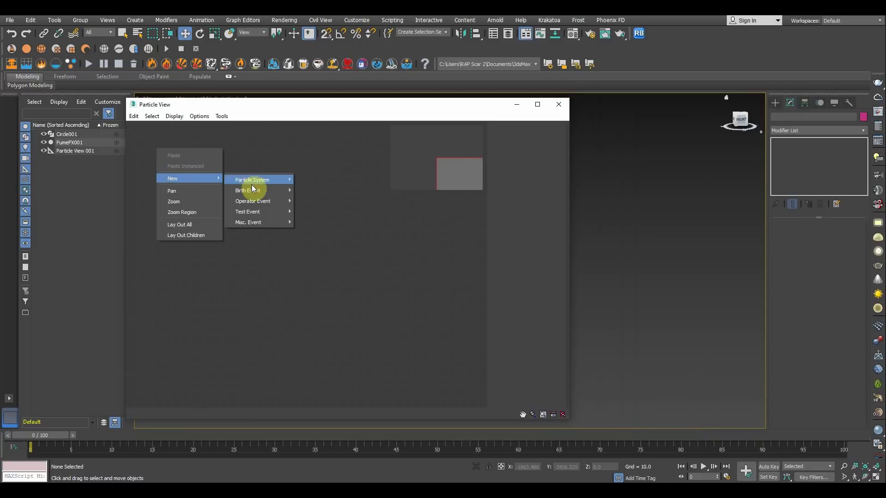
{"action": "mouse_move", "coordinate": [251, 180]}
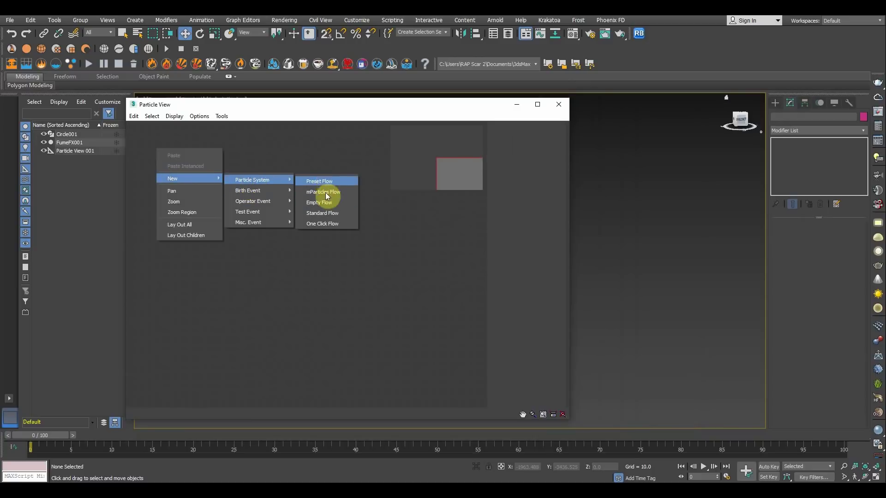
{"action": "left_click", "coordinate": [318, 213]}
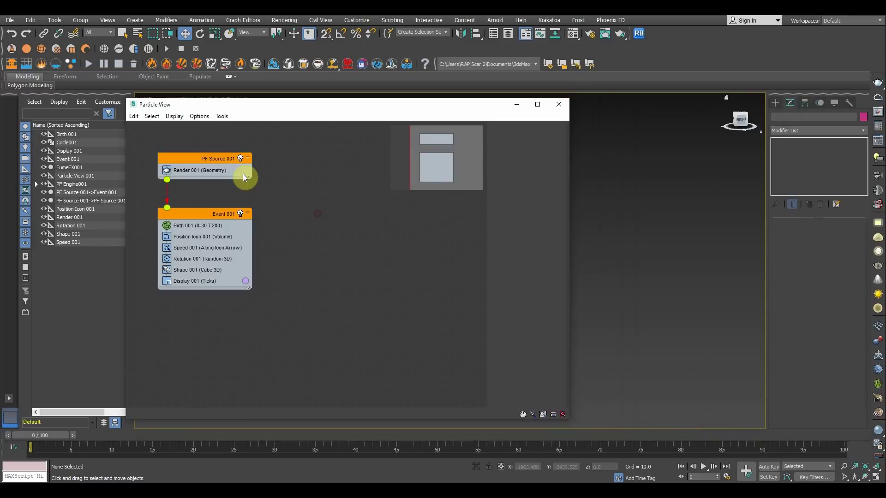
Step: Set the emitter icon type of the PF Source to Sphere
{"action": "left_click", "coordinate": [201, 159]}
{"action": "left_click_drag", "start_coordinate": [226, 105], "coordinate": [561, 131]}
{"action": "middle_click_drag", "start_coordinate": [210, 246], "coordinate": [278, 256], "text": "alt"}
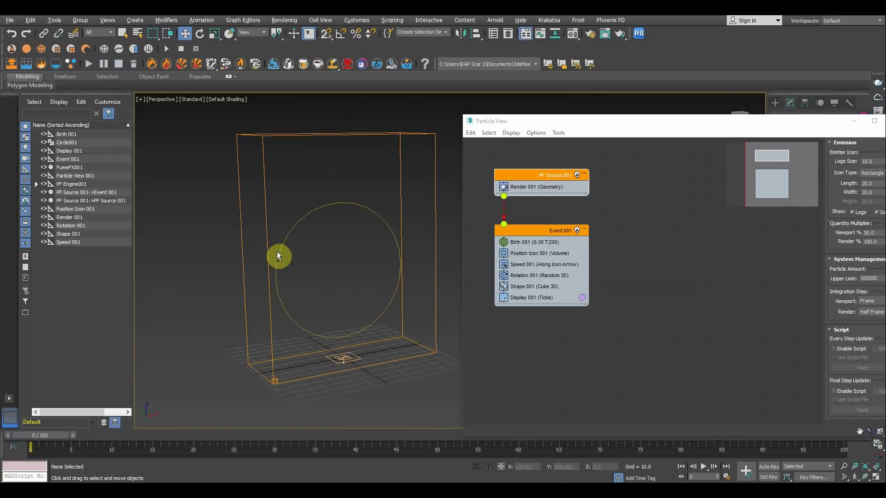
{"action": "left_click", "coordinate": [535, 179]}
{"action": "left_click", "coordinate": [683, 161]}
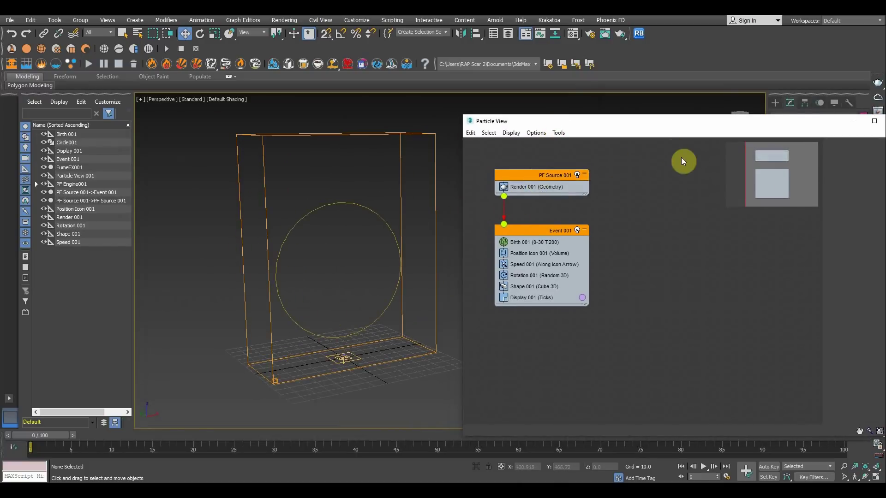
{"action": "left_click", "coordinate": [534, 181]}
{"action": "left_click_drag", "start_coordinate": [505, 122], "coordinate": [415, 116]}
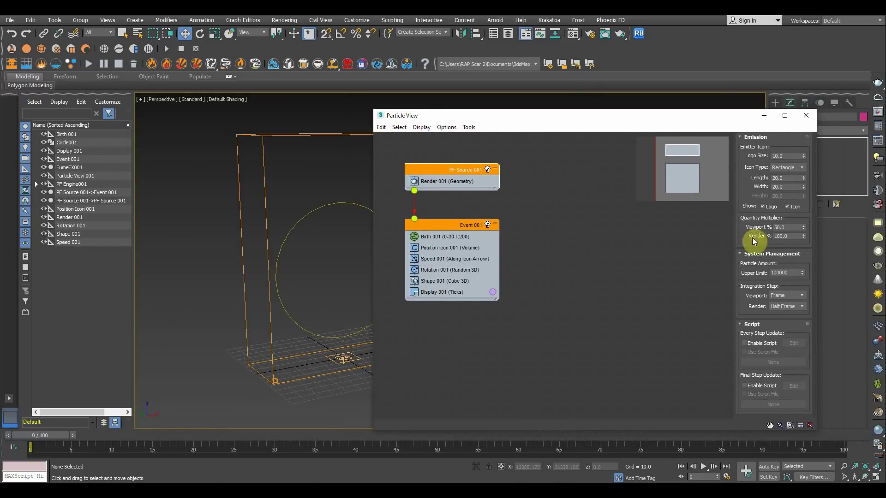
{"action": "left_click", "coordinate": [793, 168]}
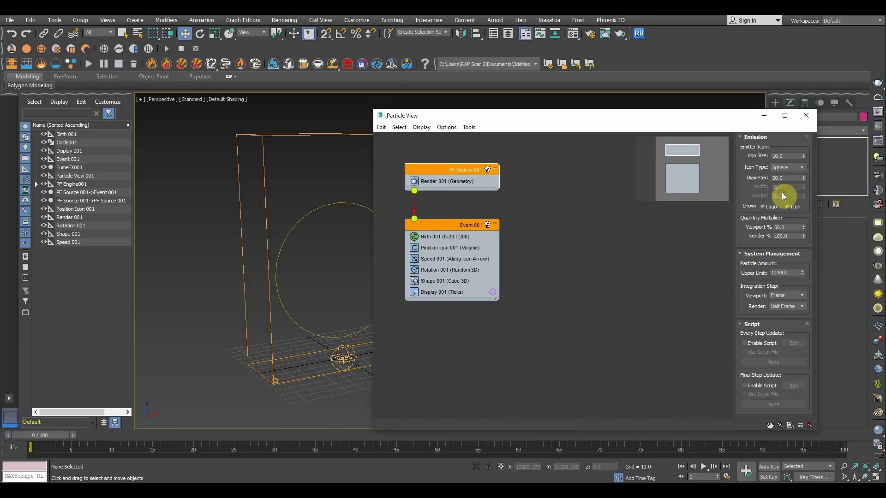
Step: Set the viewport quantity multiplier of the PF Source to 100% and minimize Particle View
{"action": "left_click", "coordinate": [764, 116]}
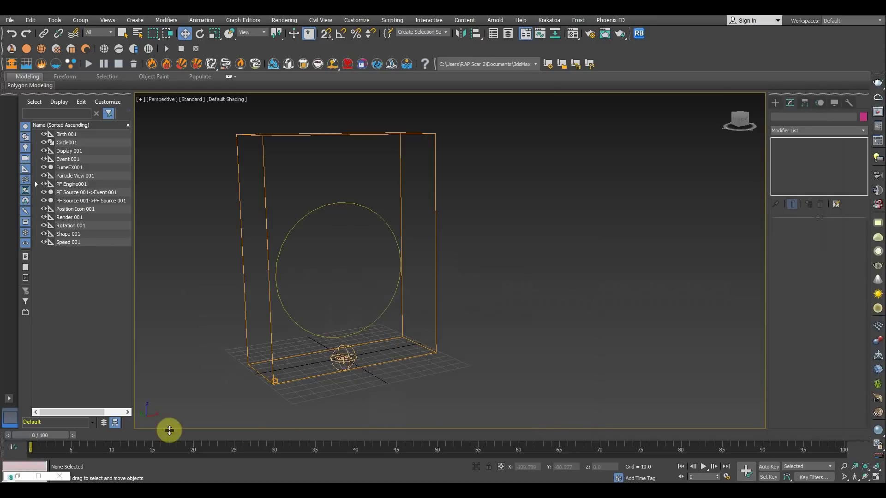
{"action": "left_click", "coordinate": [13, 478]}
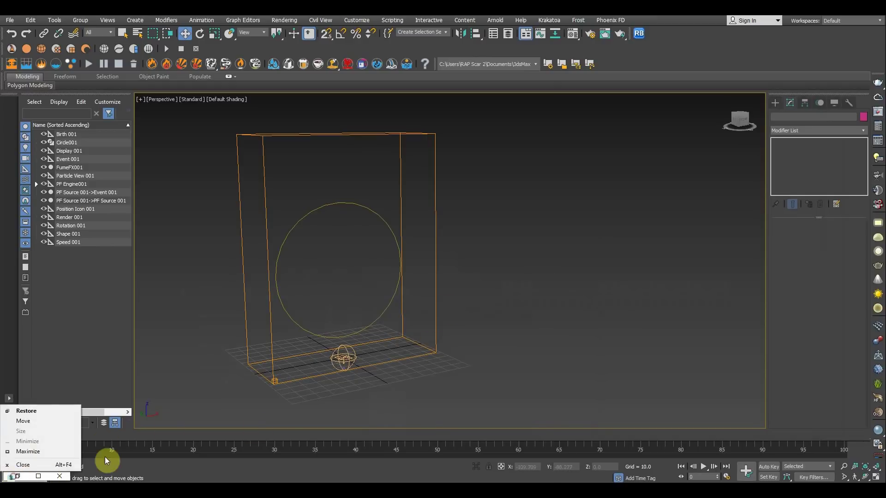
{"action": "left_click", "coordinate": [21, 409]}
{"action": "left_click_drag", "start_coordinate": [790, 228], "coordinate": [754, 227]}
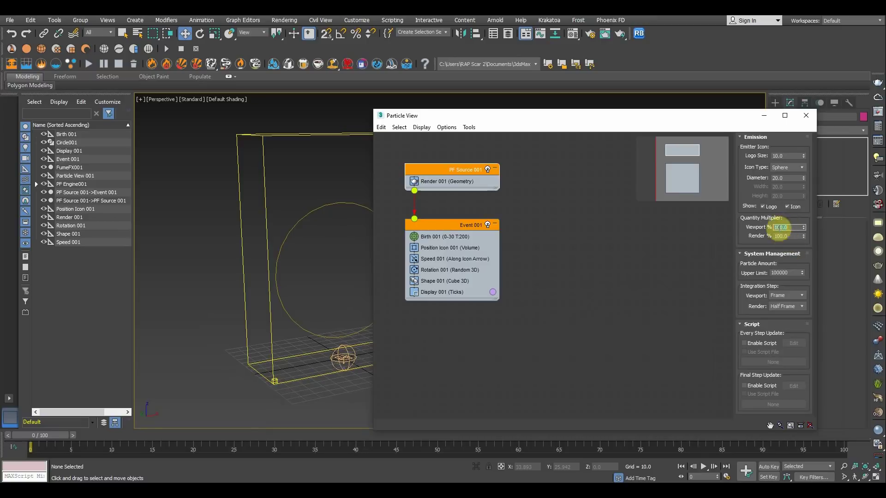
{"action": "left_click", "coordinate": [765, 116]}
Step: Attach the PF Source emitter to the circle spline with a Path Constraint
{"action": "middle_click_drag", "start_coordinate": [528, 253], "coordinate": [399, 340], "text": "alt"}
{"action": "left_click", "coordinate": [380, 339]}
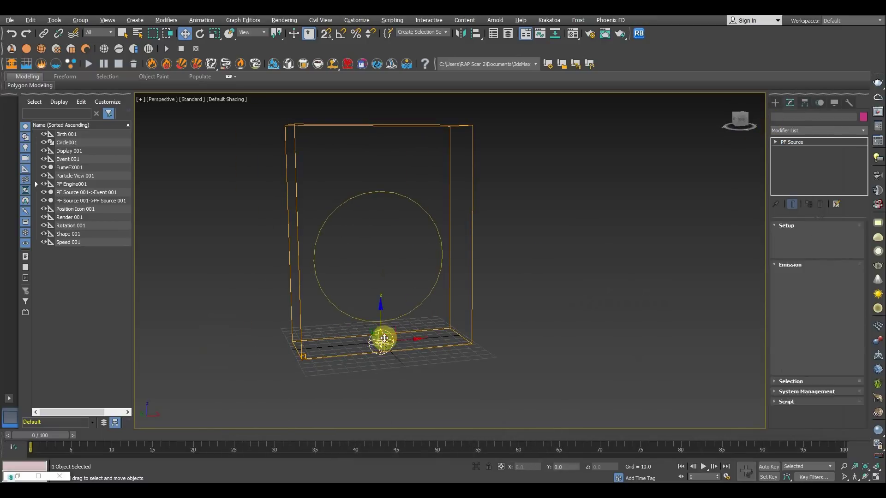
{"action": "left_click", "coordinate": [202, 23]}
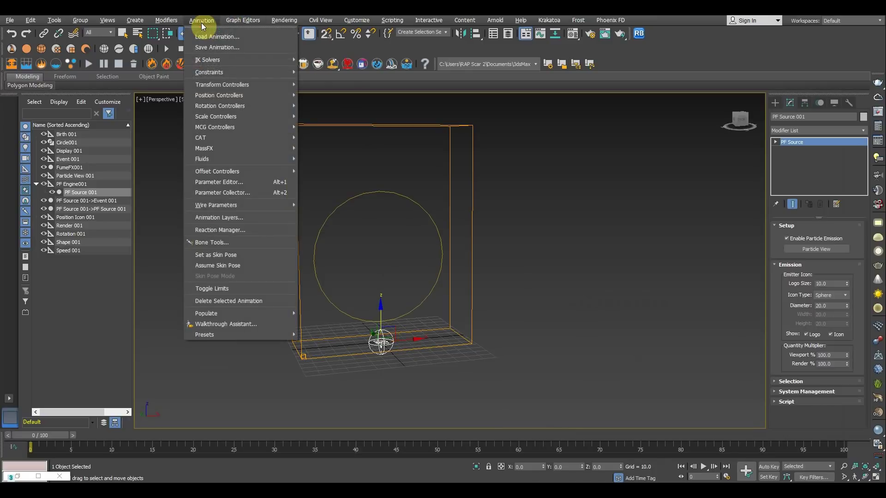
{"action": "mouse_move", "coordinate": [215, 73]}
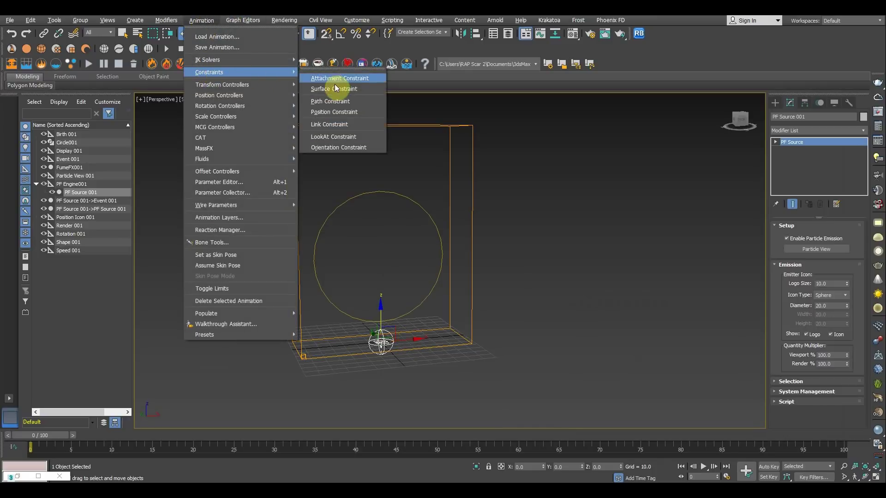
{"action": "left_click", "coordinate": [328, 102]}
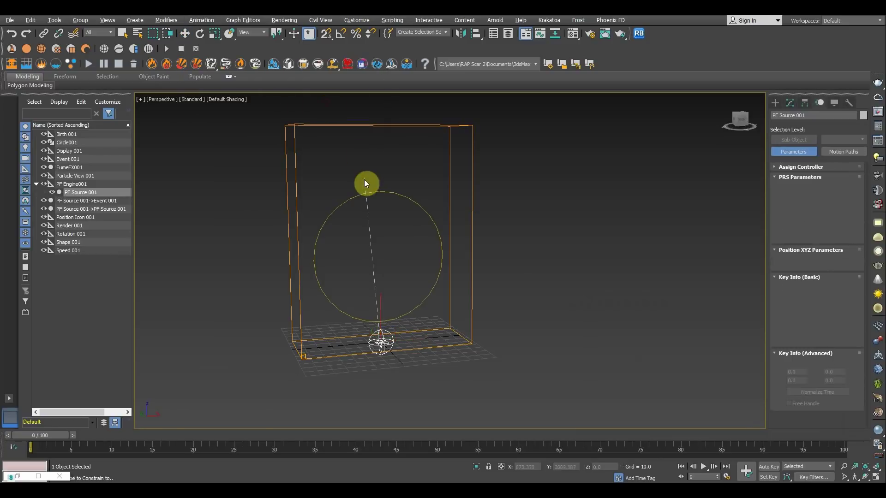
{"action": "left_click", "coordinate": [359, 196]}
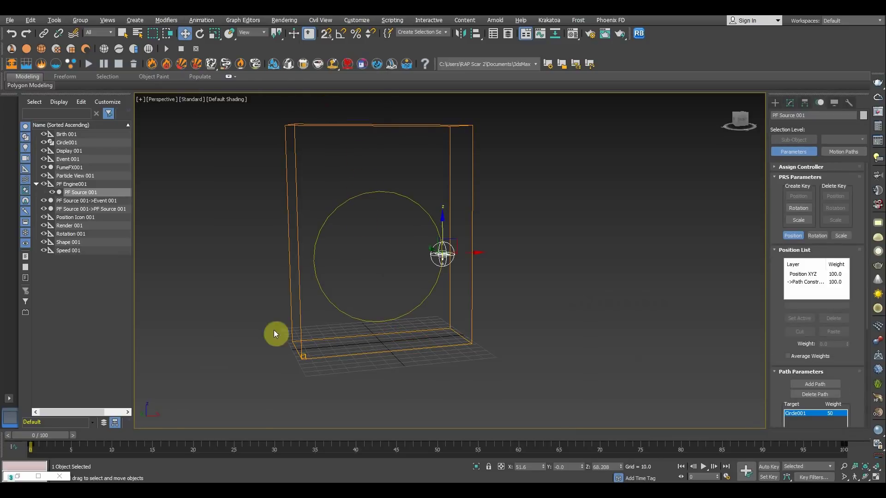
{"action": "mouse_move", "coordinate": [40, 436]}
{"action": "left_mouse_down"}
{"action": "mouse_move", "coordinate": [831, 419]}
{"action": "mouse_move", "coordinate": [30, 436]}
{"action": "left_mouse_up"}
{"action": "key", "text": "w"}
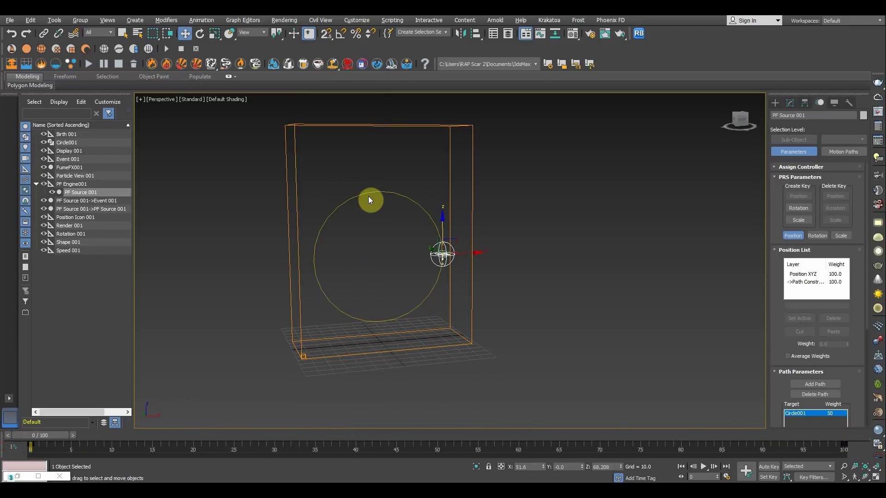
Step: Turn on Auto Key and set the emitter's % Along Path to 25 at frame 0
{"action": "left_click", "coordinate": [768, 467]}
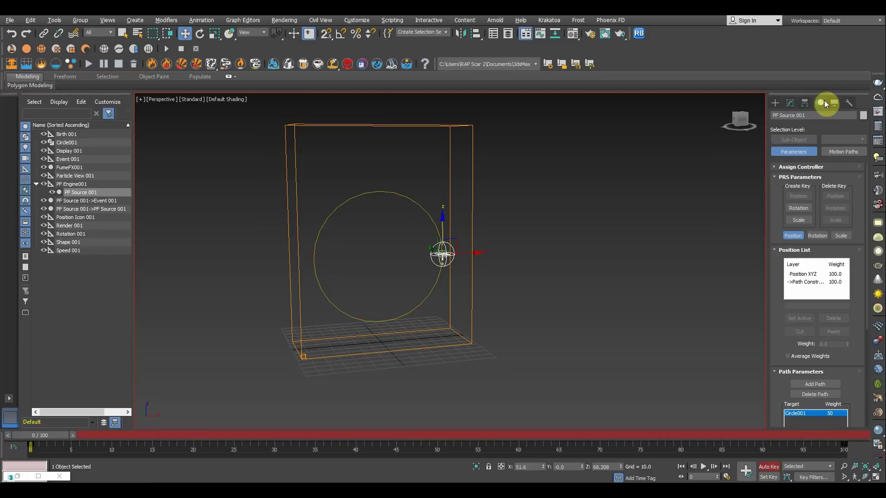
{"action": "left_click_drag", "start_coordinate": [774, 293], "coordinate": [775, 135]}
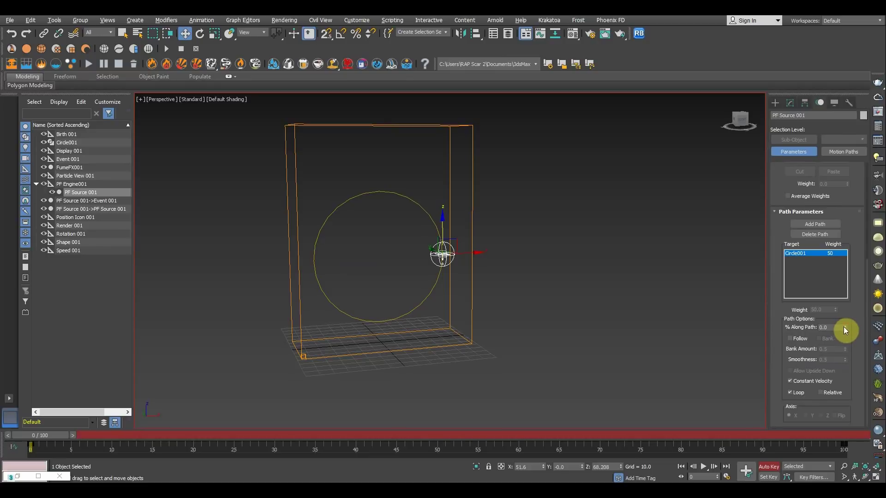
{"action": "left_click_drag", "start_coordinate": [846, 328], "coordinate": [845, 318]}
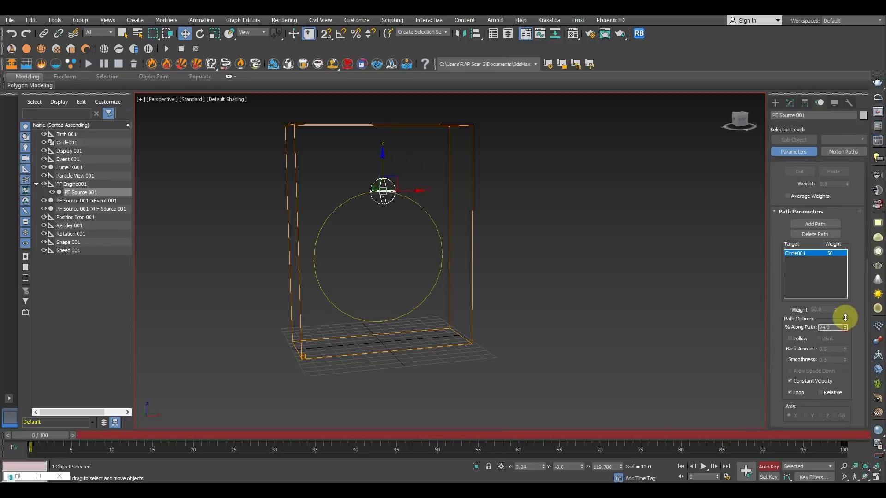
{"action": "middle_click_drag", "start_coordinate": [479, 315], "coordinate": [520, 310], "text": "alt"}
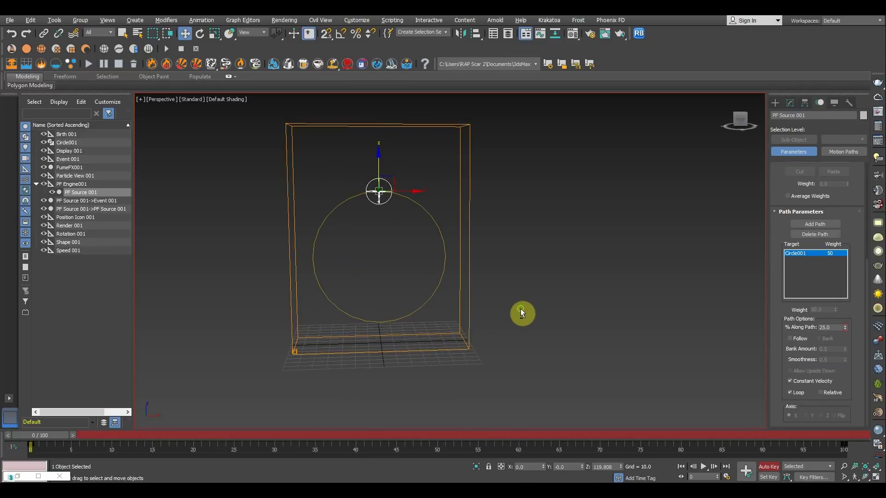
Step: Key the emitter's % Along Path to 125 at frame 100
{"action": "left_click_drag", "start_coordinate": [35, 437], "coordinate": [860, 431]}
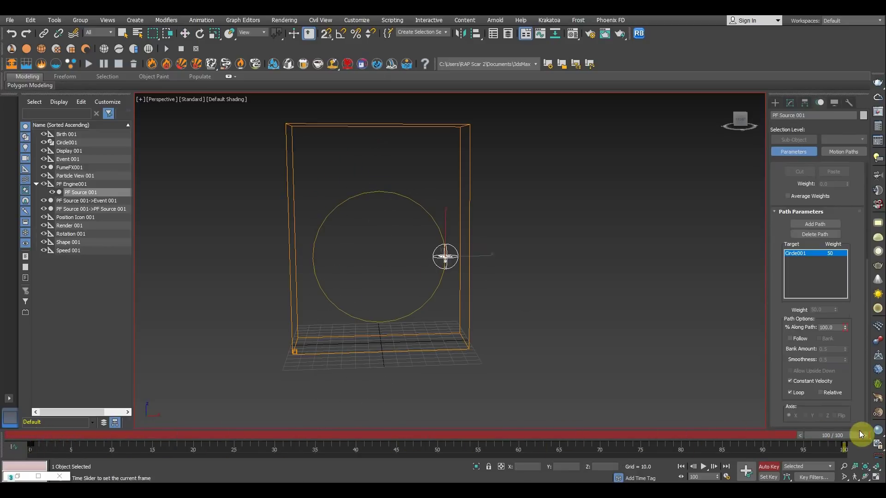
{"action": "key", "text": "w"}
{"action": "left_click_drag", "start_coordinate": [844, 327], "coordinate": [838, 317]}
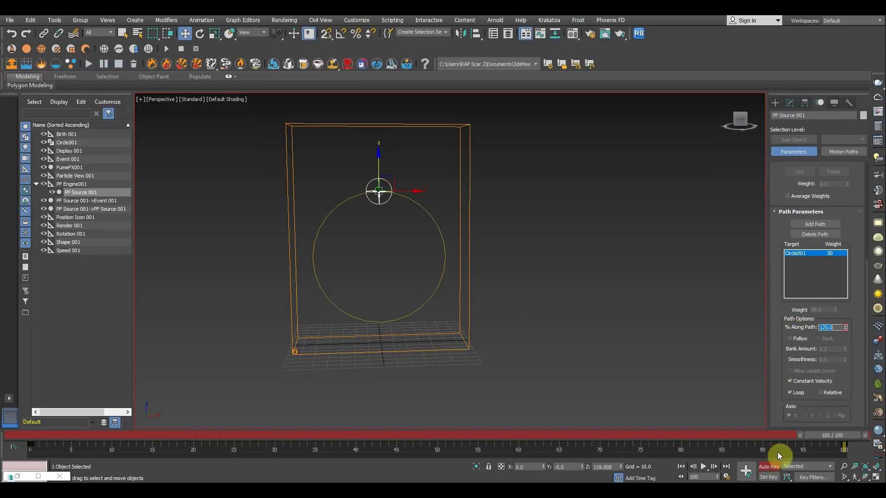
Step: Play back the emitter's motion around the circle, turn off Auto Key and return to frame 0
{"action": "key", "text": "/"}
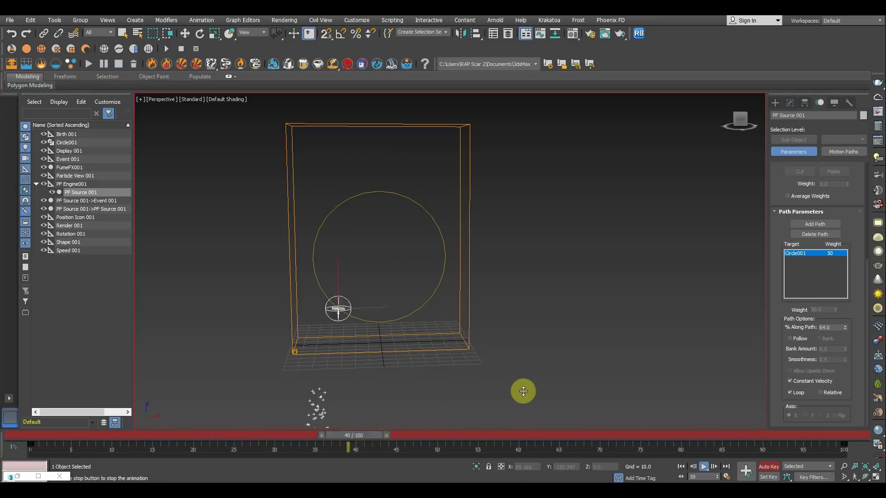
{"action": "key", "text": "/"}
{"action": "left_click", "coordinate": [775, 468]}
{"action": "left_click_drag", "start_coordinate": [150, 431], "coordinate": [22, 435]}
{"action": "mouse_move", "coordinate": [417, 278]}
{"action": "middle_mouse_down", "text": "alt"}
{"action": "mouse_move", "coordinate": [431, 303]}
{"action": "mouse_move", "coordinate": [415, 286]}
{"action": "mouse_move", "coordinate": [414, 294]}
{"action": "middle_mouse_up", "text": "alt"}
Step: Delete the Speed, Rotation and Shape operators from Event 001 in Particle View
{"action": "key", "text": "6"}
{"action": "middle_click_drag", "start_coordinate": [286, 277], "coordinate": [259, 271], "text": "alt"}
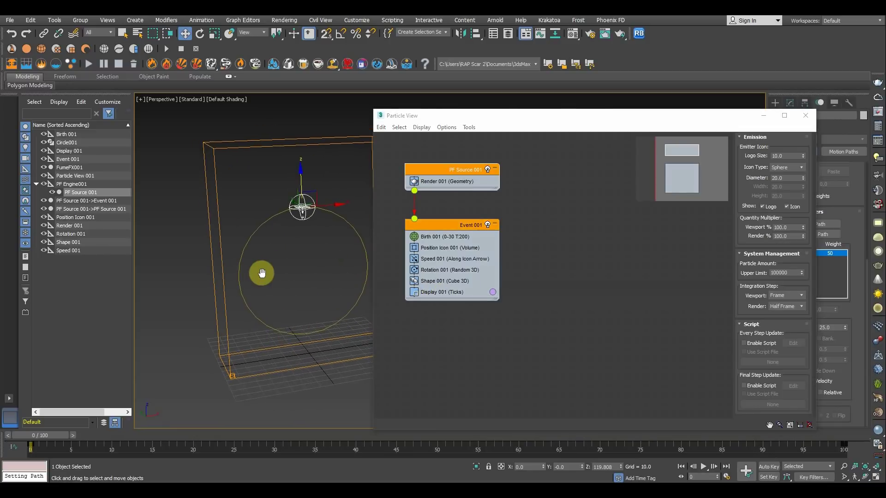
{"action": "left_click", "coordinate": [455, 248]}
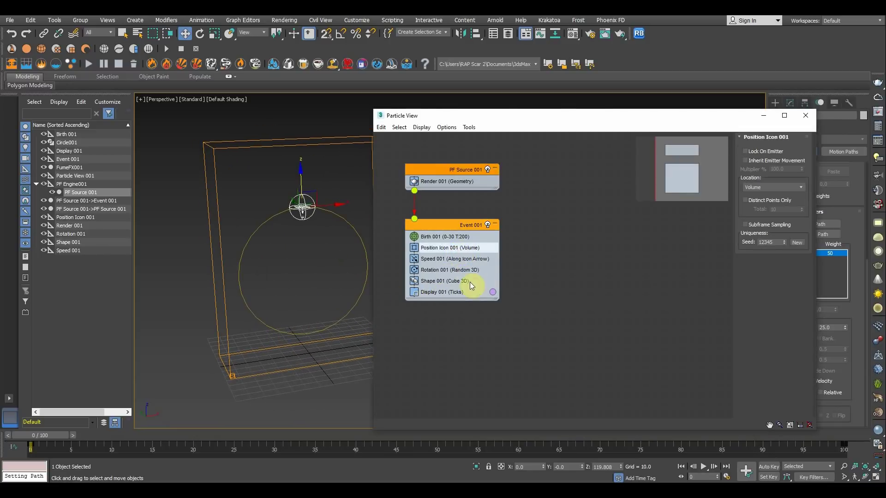
{"action": "middle_click_drag", "start_coordinate": [300, 287], "coordinate": [277, 277], "text": "alt"}
{"action": "left_click", "coordinate": [445, 260]}
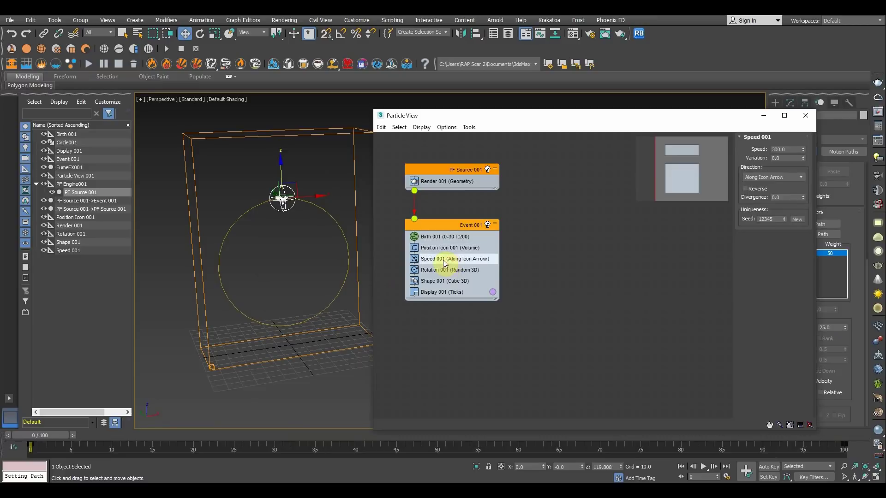
{"action": "right_click", "coordinate": [447, 264]}
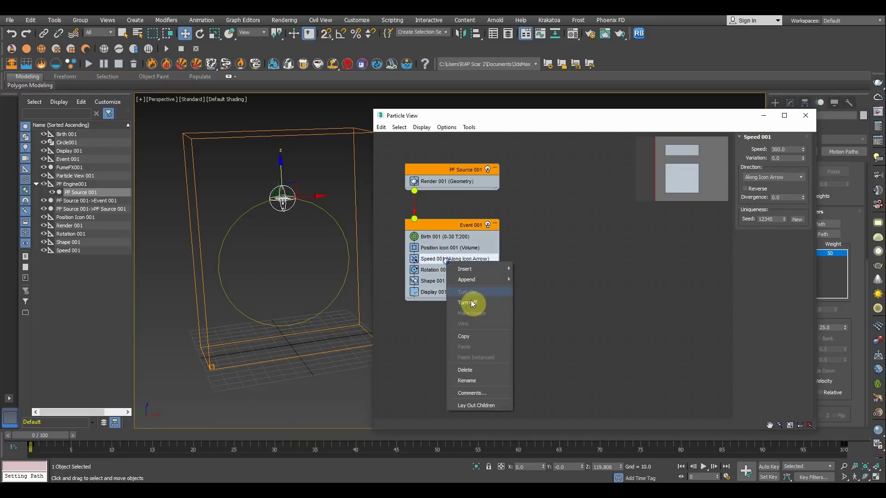
{"action": "left_click", "coordinate": [466, 371]}
{"action": "right_click", "coordinate": [441, 259]}
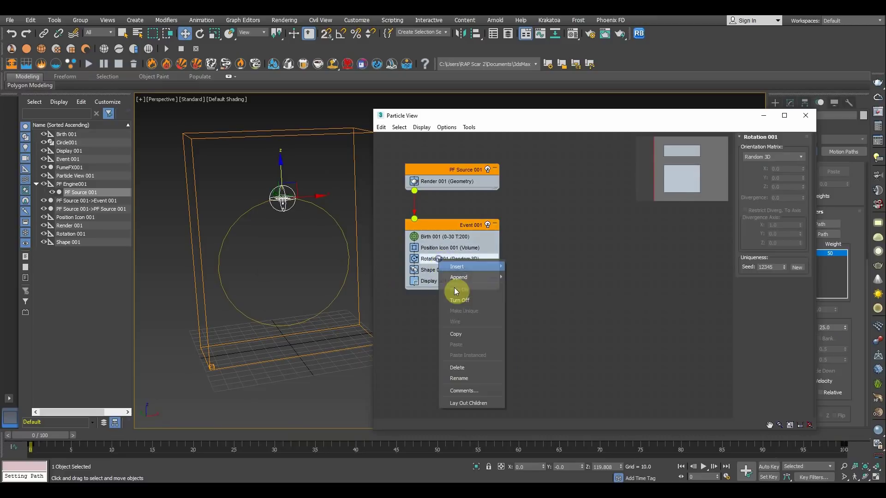
{"action": "left_click", "coordinate": [457, 366]}
{"action": "right_click", "coordinate": [442, 257]}
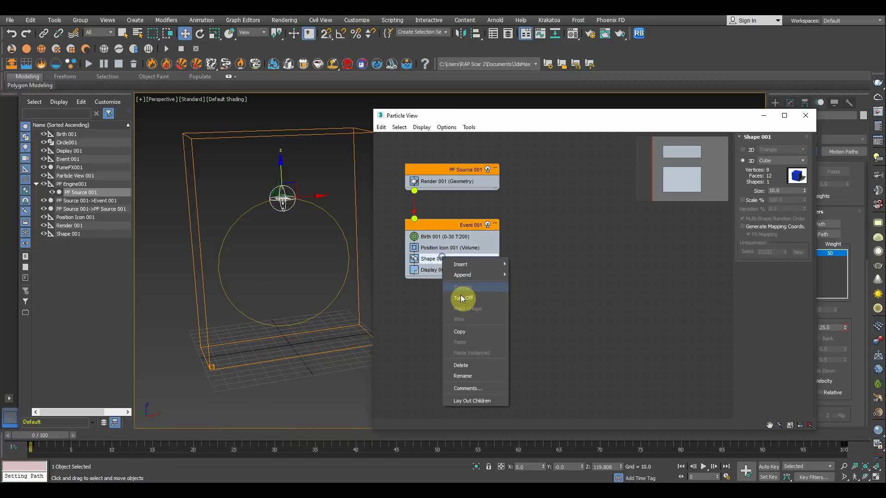
{"action": "left_click", "coordinate": [462, 365]}
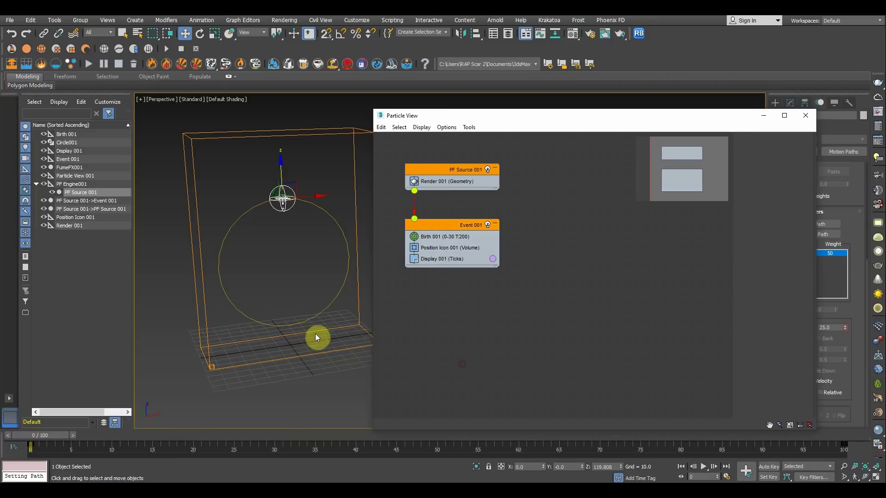
Step: Reduce the diameter of the PF Source's sphere emitter icon to 11.8
{"action": "left_click", "coordinate": [443, 169]}
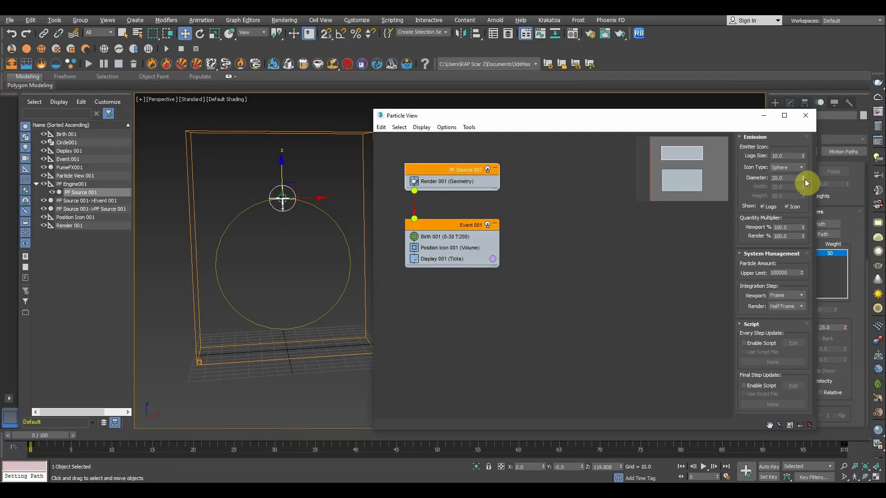
{"action": "left_click_drag", "start_coordinate": [804, 179], "coordinate": [802, 192]}
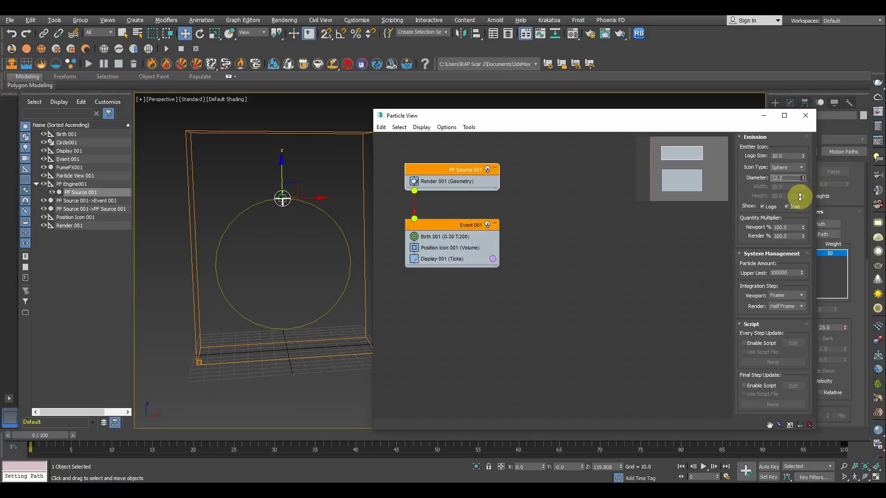
{"action": "middle_click_drag", "start_coordinate": [232, 294], "coordinate": [243, 289], "text": "alt"}
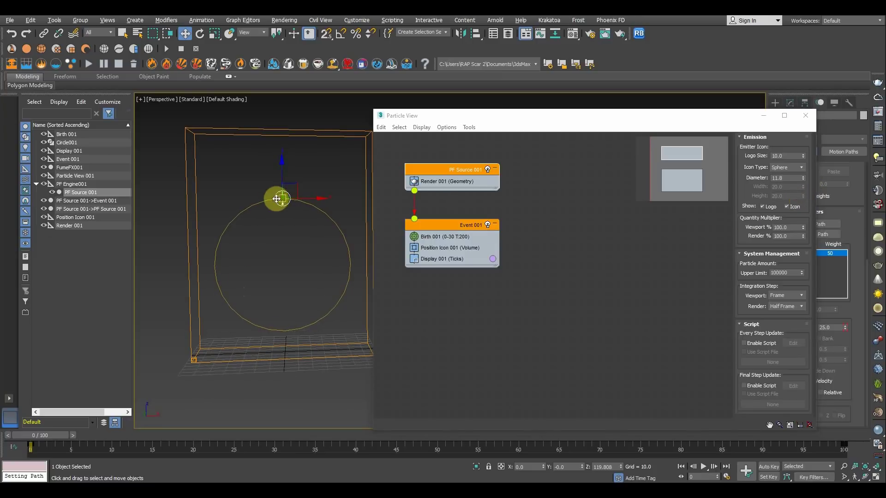
Step: Add a Spawn test to Event 001, between the Position Icon and Display operators
{"action": "right_click", "coordinate": [436, 251]}
{"action": "mouse_move", "coordinate": [455, 264]}
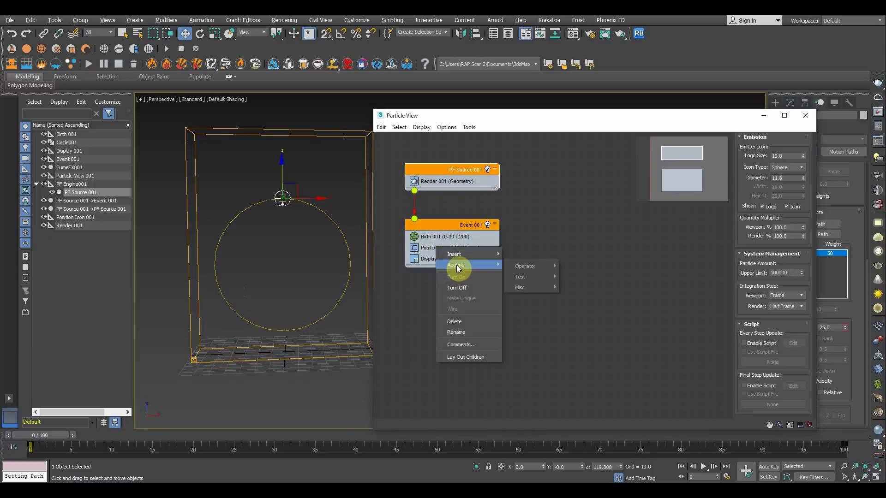
{"action": "mouse_move", "coordinate": [531, 276]}
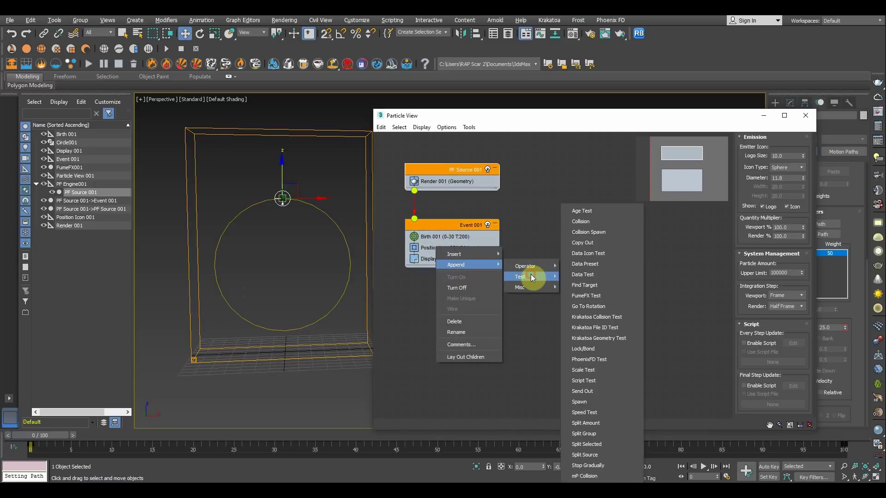
{"action": "left_click", "coordinate": [581, 401]}
Step: Create a second event with a Ticks Display operator below Event 001 and wire the Spawn test to it
{"action": "mouse_move", "coordinate": [435, 274]}
{"action": "left_mouse_down"}
{"action": "mouse_move", "coordinate": [466, 258]}
{"action": "mouse_move", "coordinate": [452, 275]}
{"action": "mouse_move", "coordinate": [465, 289]}
{"action": "mouse_move", "coordinate": [530, 328]}
{"action": "mouse_move", "coordinate": [534, 312]}
{"action": "left_mouse_up"}
{"action": "left_click", "coordinate": [436, 272]}
{"action": "left_click", "coordinate": [566, 302]}
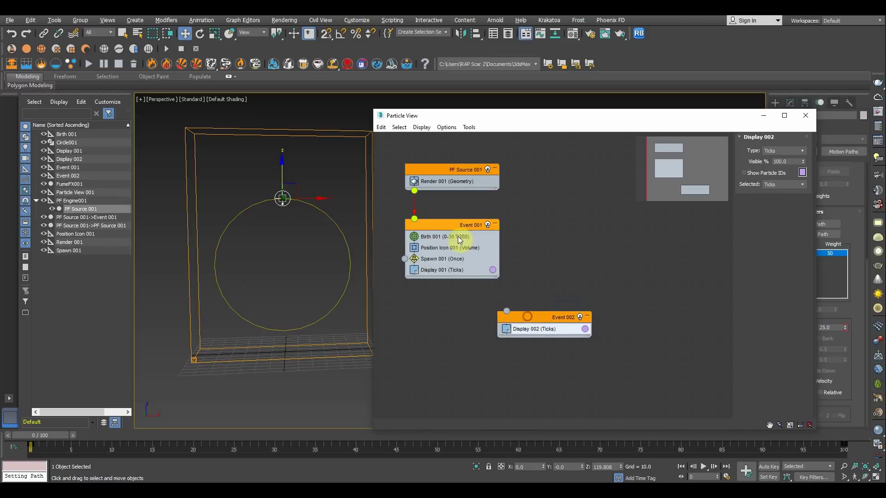
{"action": "left_click_drag", "start_coordinate": [452, 223], "coordinate": [461, 223]}
{"action": "left_click_drag", "start_coordinate": [414, 260], "coordinate": [472, 325]}
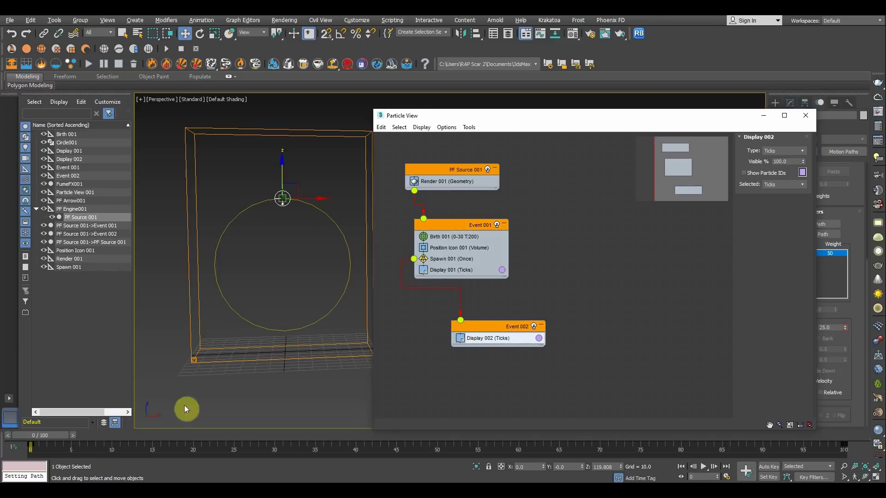
Step: Color the particles of Event 001's Display operator red and those of Event 002's Display operator yellow
{"action": "left_click", "coordinate": [501, 270]}
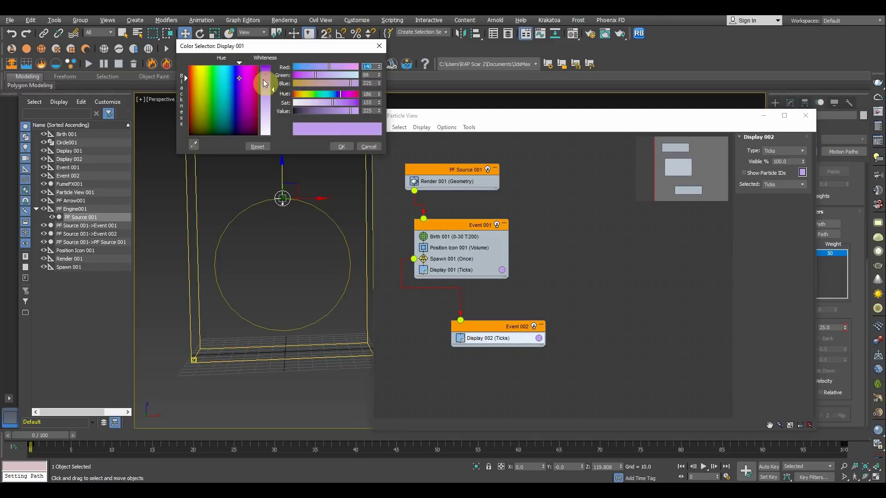
{"action": "mouse_move", "coordinate": [264, 81]}
{"action": "left_mouse_down"}
{"action": "mouse_move", "coordinate": [267, 66]}
{"action": "mouse_move", "coordinate": [261, 65]}
{"action": "left_mouse_up"}
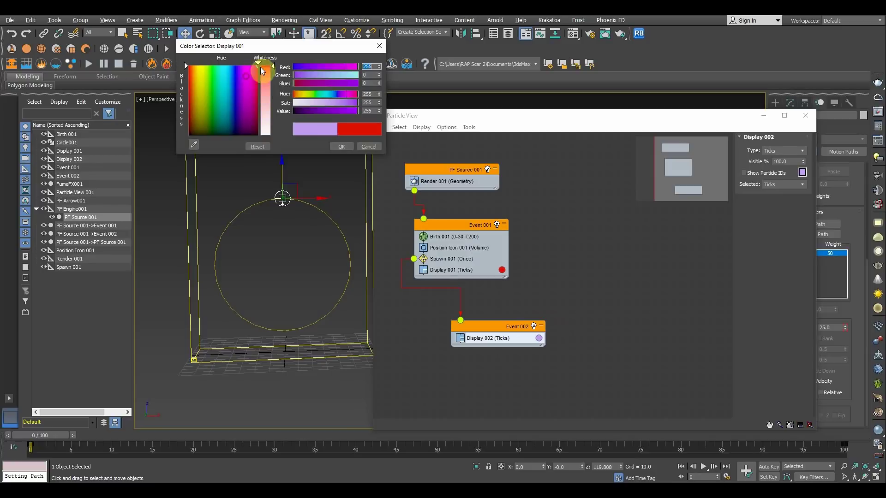
{"action": "left_click", "coordinate": [342, 147]}
{"action": "left_click", "coordinate": [536, 339]}
{"action": "left_click", "coordinate": [201, 68]}
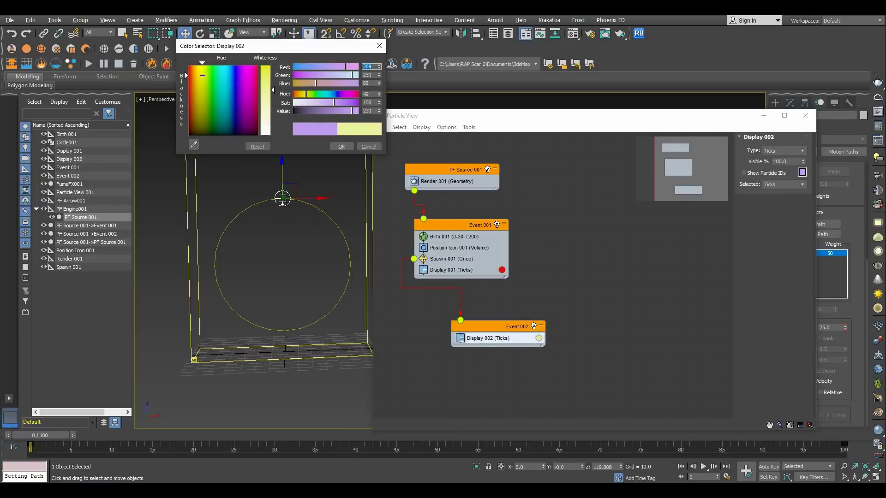
{"action": "left_click_drag", "start_coordinate": [267, 91], "coordinate": [280, 66]}
{"action": "left_click", "coordinate": [340, 148]}
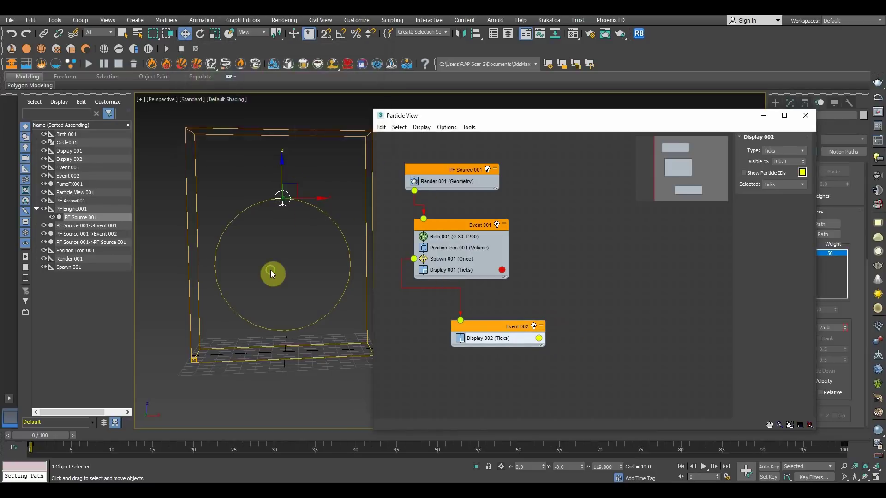
Step: Play the animation to examine how the particles are emitted along the circle
{"action": "middle_click_drag", "start_coordinate": [270, 270], "coordinate": [274, 276]}
{"action": "key", "text": "/"}
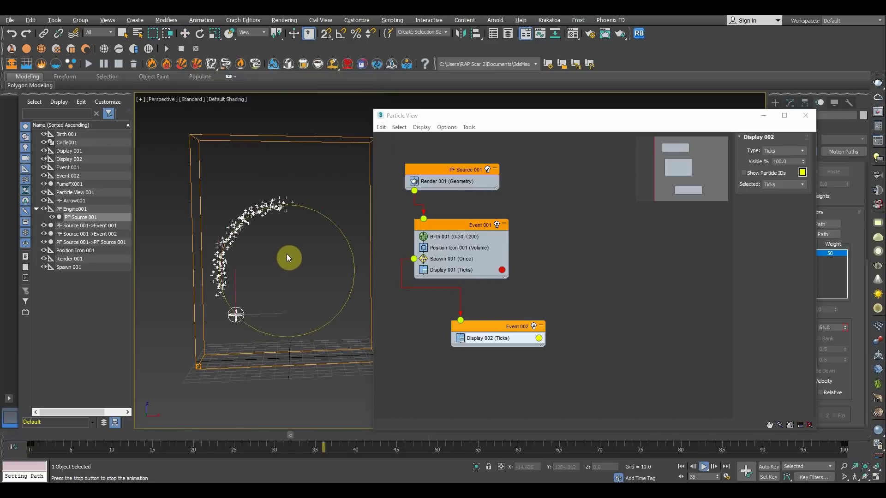
{"action": "left_click", "coordinate": [333, 167]}
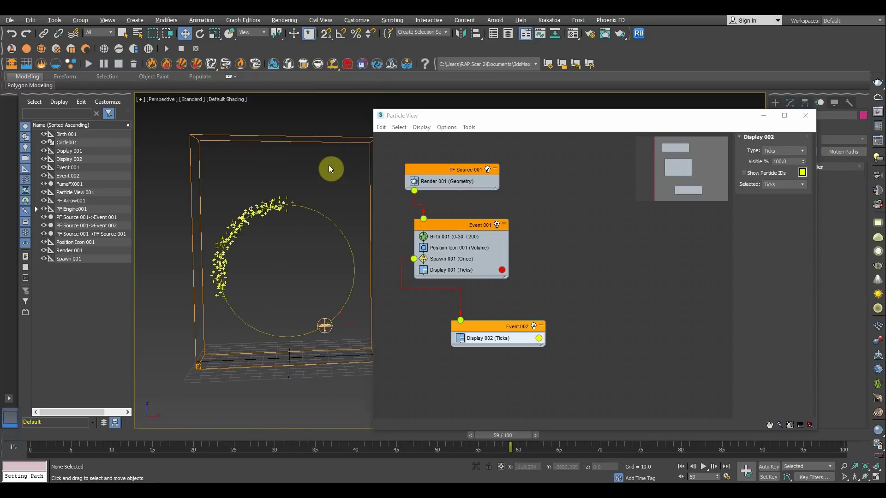
{"action": "left_click_drag", "start_coordinate": [104, 434], "coordinate": [5, 421]}
{"action": "key", "text": "/"}
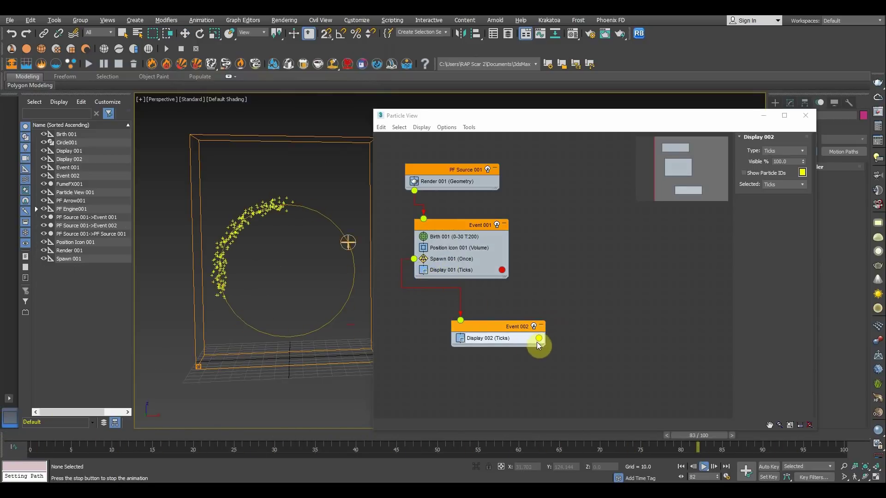
{"action": "key", "text": "/"}
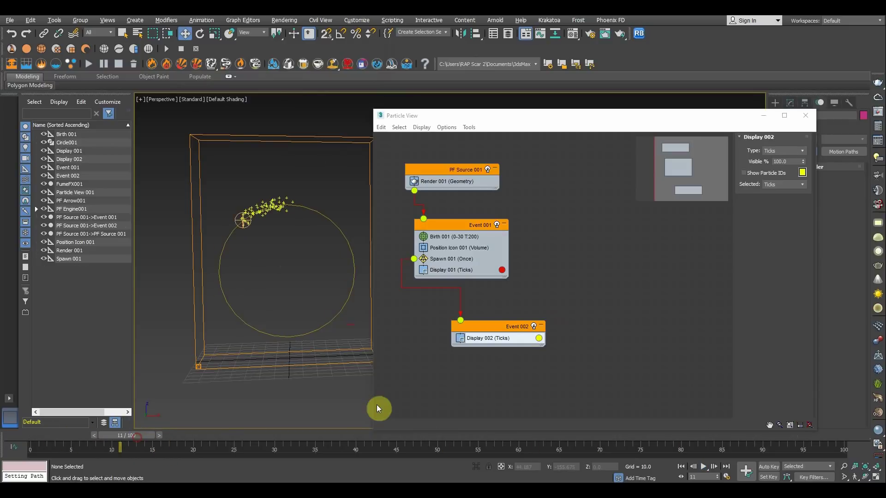
Step: Add a Speed operator to Event 002 and place it above the Display operator
{"action": "right_click", "coordinate": [493, 338]}
{"action": "mouse_move", "coordinate": [520, 357]}
{"action": "mouse_move", "coordinate": [583, 358]}
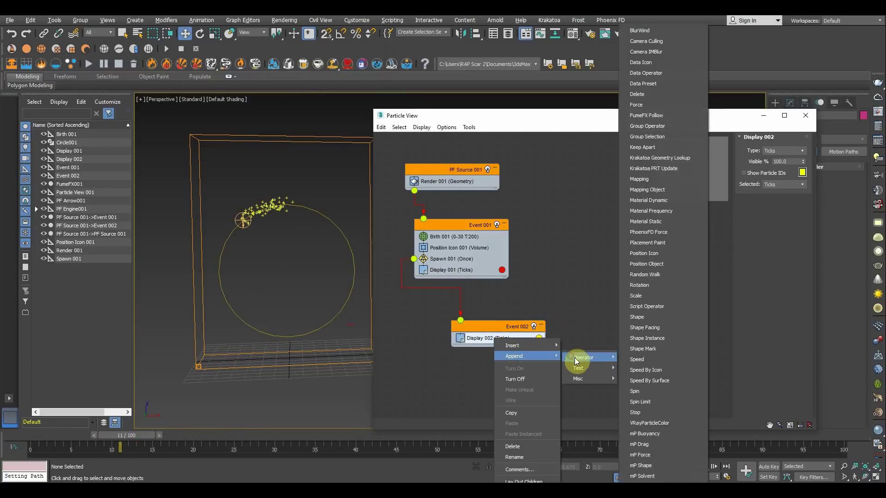
{"action": "left_click", "coordinate": [640, 361]}
{"action": "left_click", "coordinate": [490, 351]}
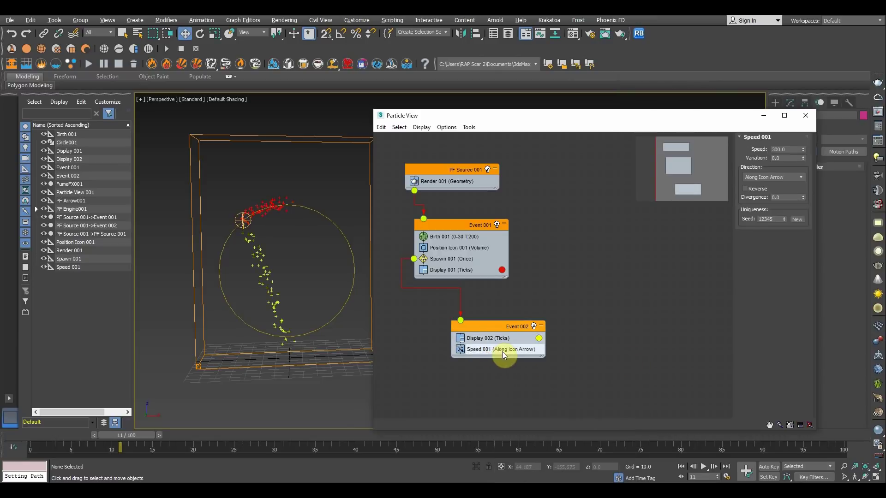
{"action": "left_click_drag", "start_coordinate": [498, 342], "coordinate": [494, 336]}
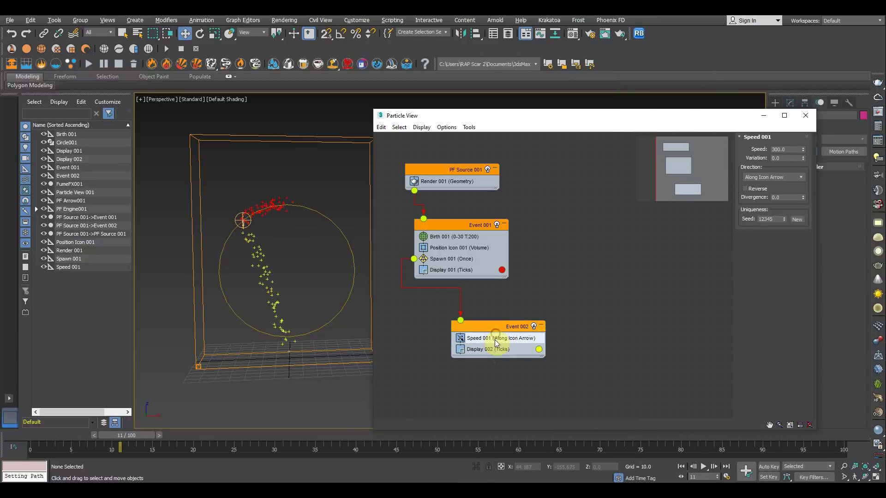
Step: Set the Speed operator's direction to Random 3D, with speed 31.14 and variation 40
{"action": "left_click", "coordinate": [768, 180]}
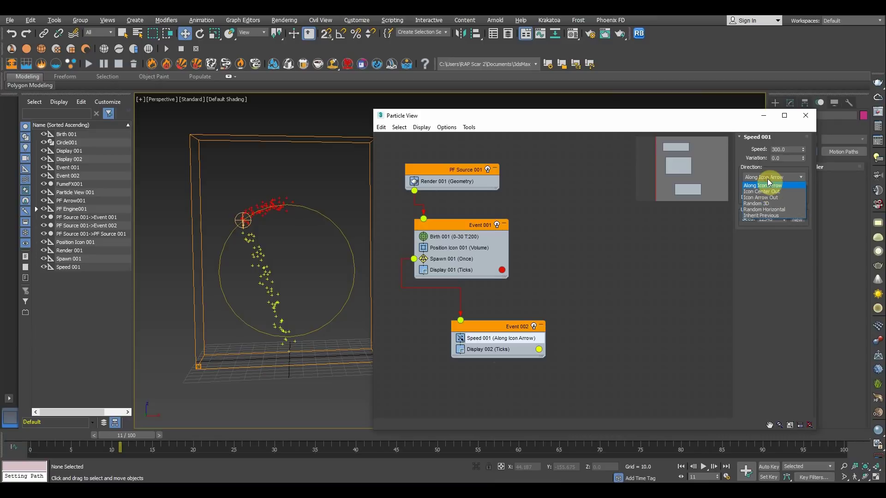
{"action": "left_click", "coordinate": [758, 204]}
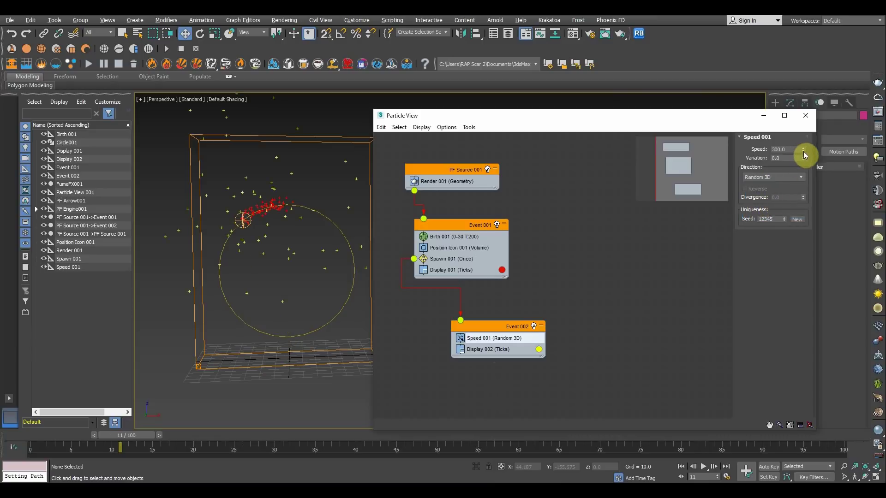
{"action": "left_click_drag", "start_coordinate": [804, 154], "coordinate": [803, 192]}
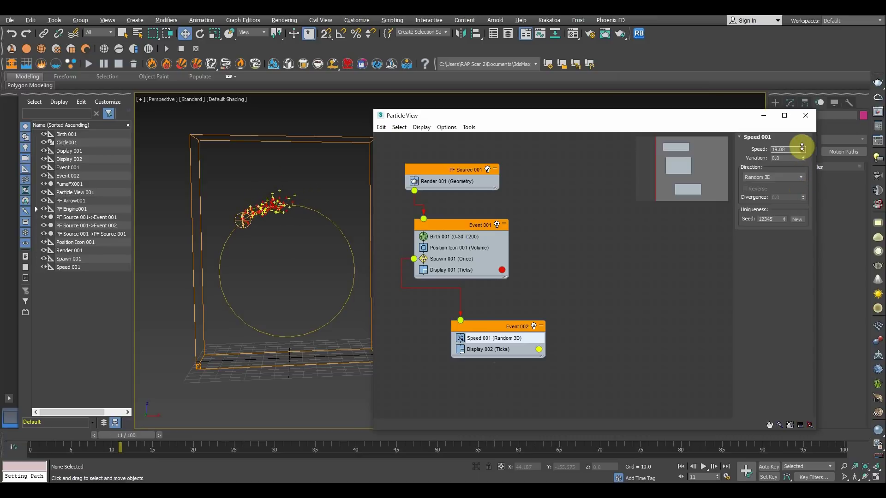
{"action": "left_click_drag", "start_coordinate": [802, 147], "coordinate": [792, 116]}
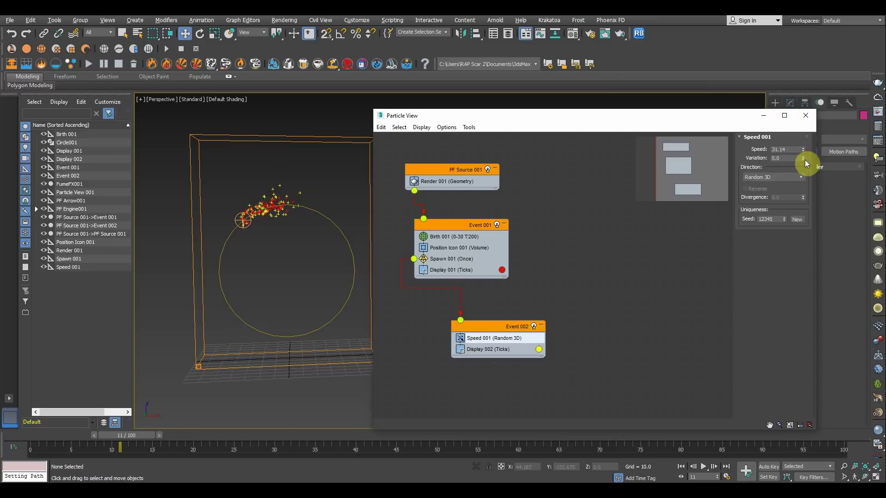
{"action": "left_click_drag", "start_coordinate": [804, 159], "coordinate": [797, 158]}
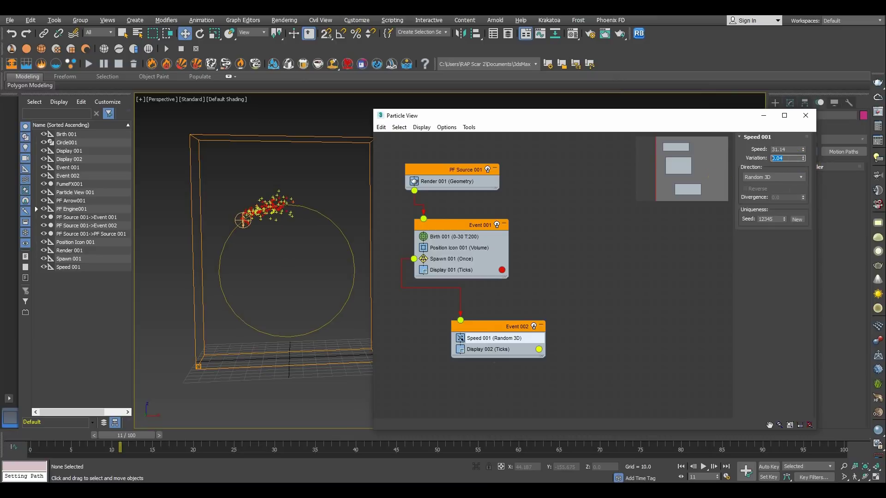
{"action": "type", "text": "40"}
{"action": "key", "text": "Return"}
Step: Turn off Event 001's Display operator and scrub the timeline to check the spawned particles
{"action": "middle_click_drag", "start_coordinate": [209, 335], "coordinate": [225, 314]}
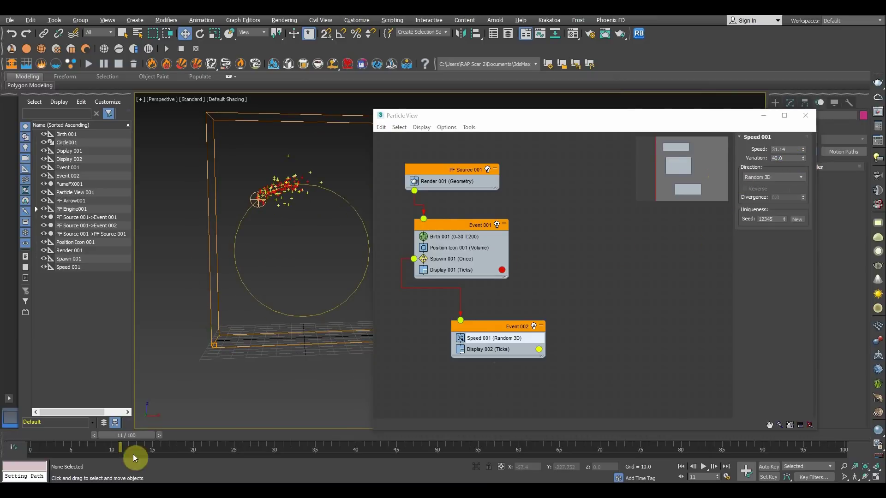
{"action": "left_click_drag", "start_coordinate": [121, 433], "coordinate": [295, 390]}
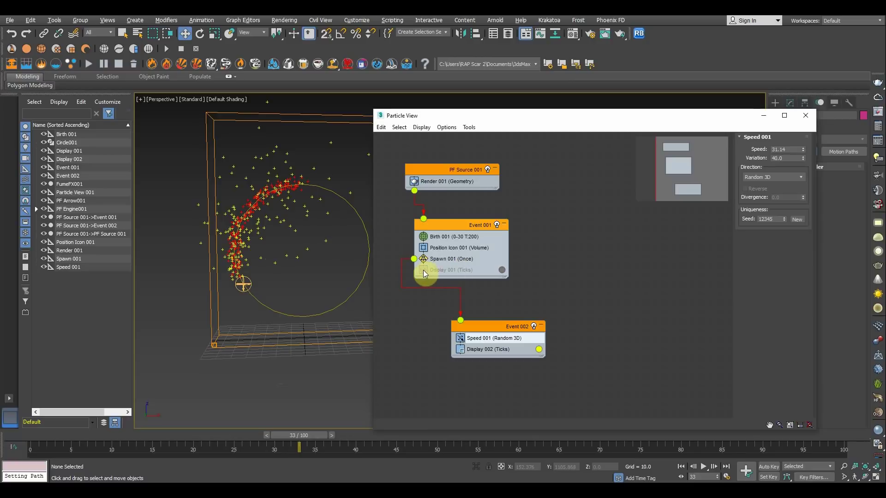
{"action": "left_click_drag", "start_coordinate": [293, 437], "coordinate": [234, 420]}
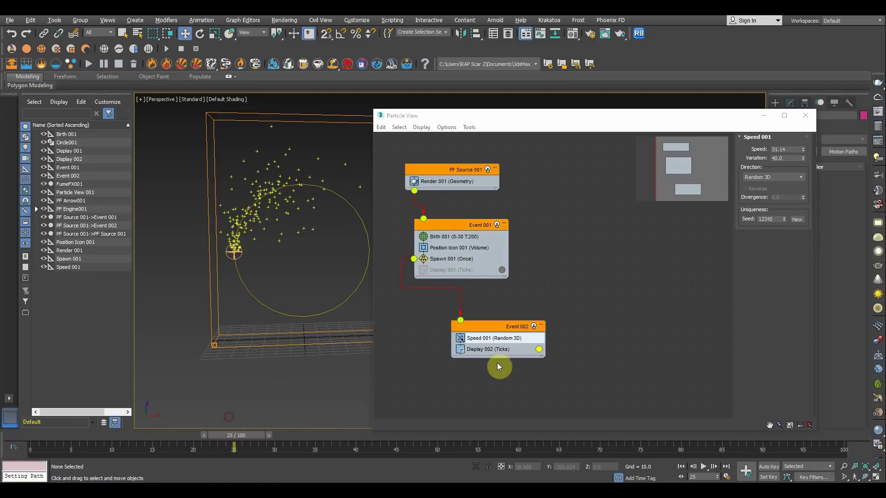
Step: Add a Delete operator to Event 002, between the Speed and Display operators
{"action": "right_click", "coordinate": [490, 341]}
{"action": "mouse_move", "coordinate": [509, 354]}
{"action": "mouse_move", "coordinate": [572, 356]}
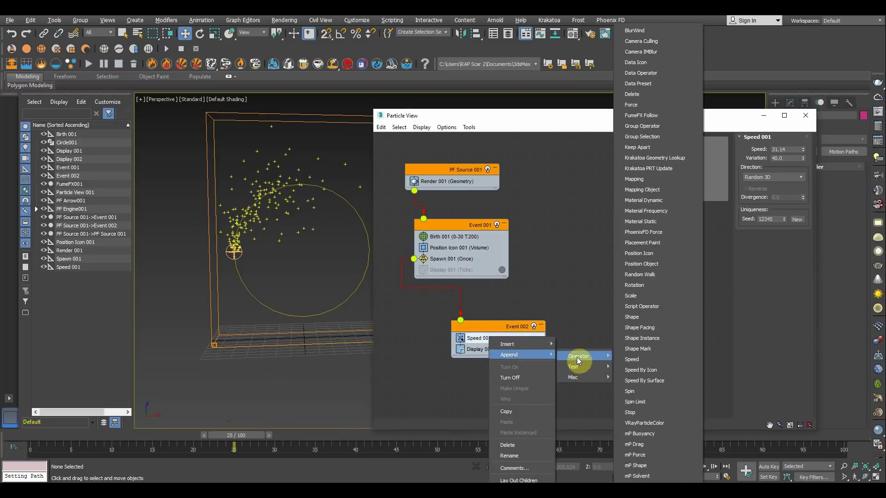
{"action": "left_click", "coordinate": [642, 94]}
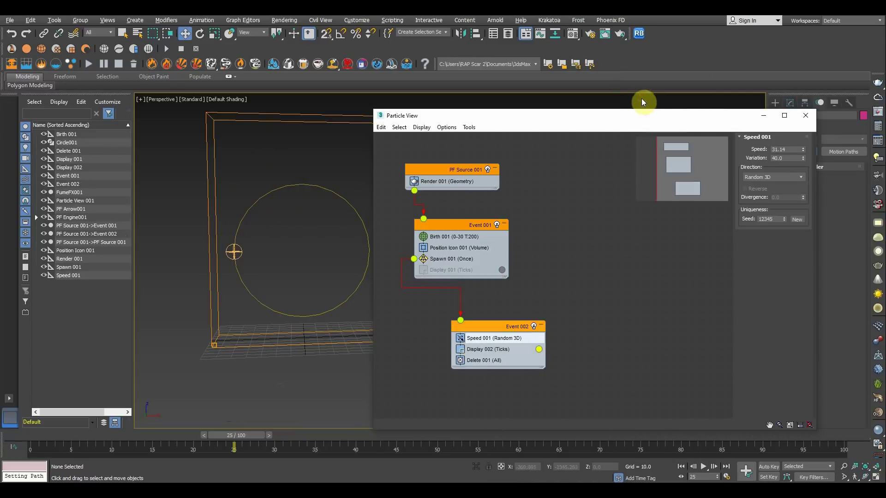
{"action": "left_click", "coordinate": [487, 363]}
{"action": "left_click_drag", "start_coordinate": [489, 364], "coordinate": [490, 345]}
{"action": "left_click", "coordinate": [491, 348]}
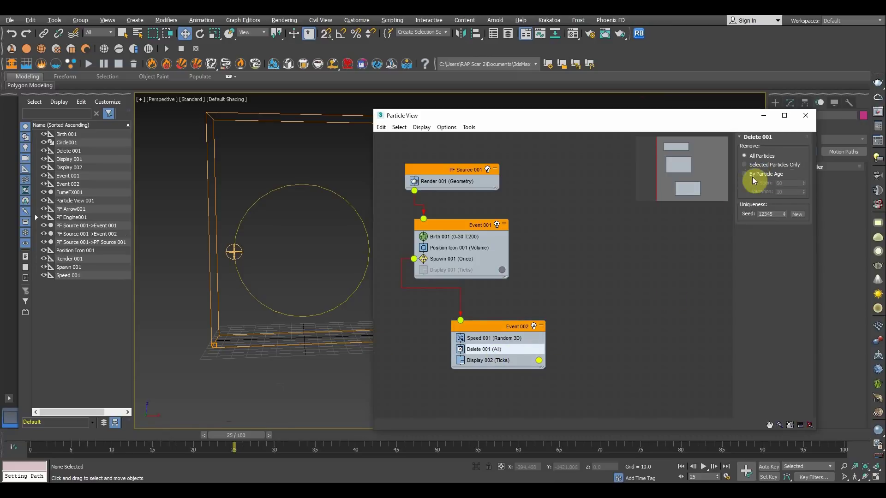
Step: Set the Delete operator to remove particles by age with life span 5 and variation 2, and play the animation
{"action": "left_click", "coordinate": [746, 174]}
{"action": "left_click_drag", "start_coordinate": [786, 183], "coordinate": [728, 184]}
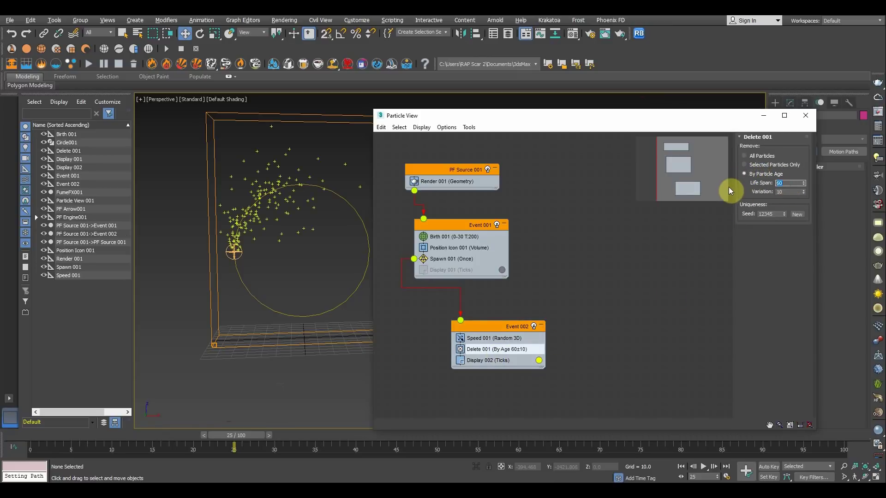
{"action": "type", "text": "5"}
{"action": "key", "text": "Return"}
{"action": "left_click_drag", "start_coordinate": [788, 192], "coordinate": [712, 193]}
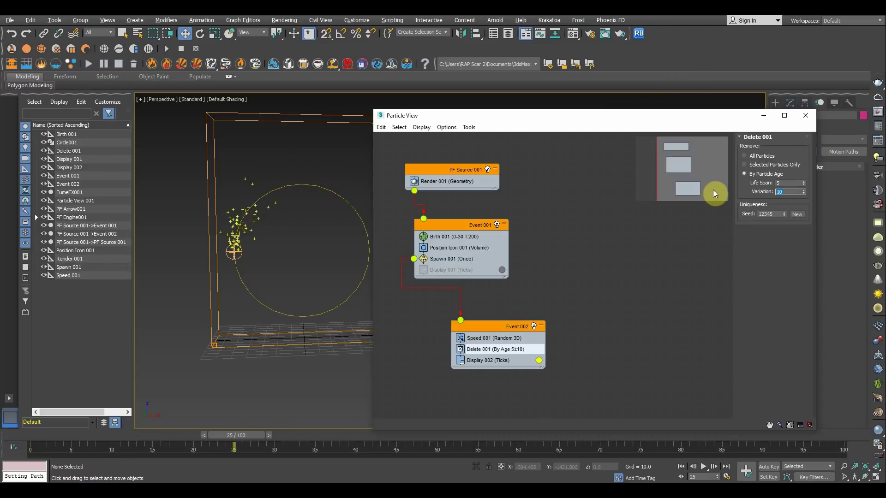
{"action": "middle_click_drag", "start_coordinate": [296, 295], "coordinate": [319, 290]}
{"action": "key", "text": "slash"}
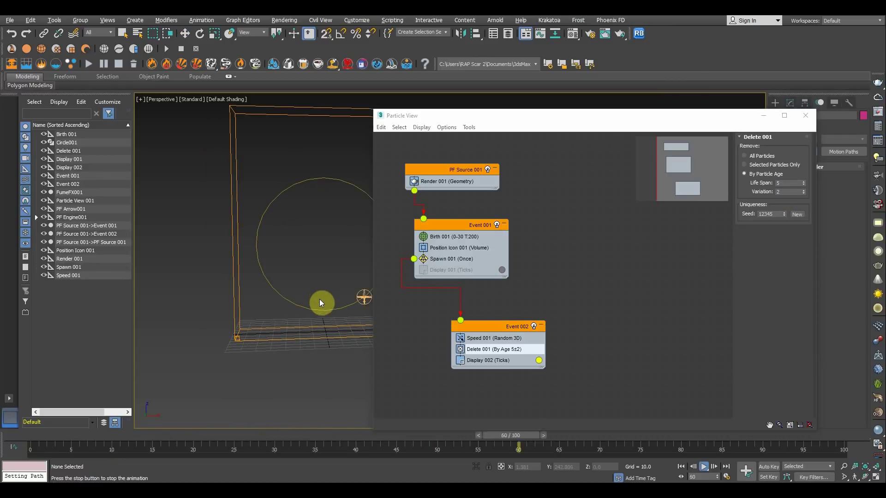
Step: Set the Birth operator's Emit Stop to 100 and play the animation
{"action": "left_click", "coordinate": [461, 237]}
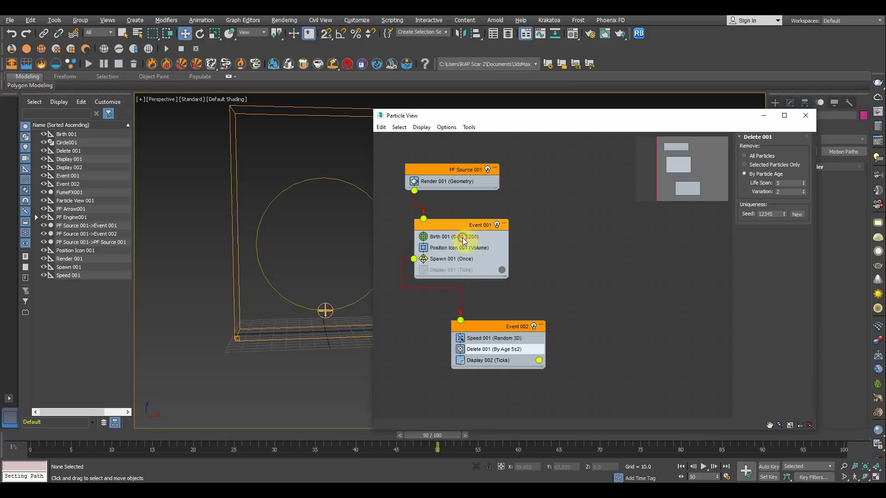
{"action": "left_click", "coordinate": [641, 226]}
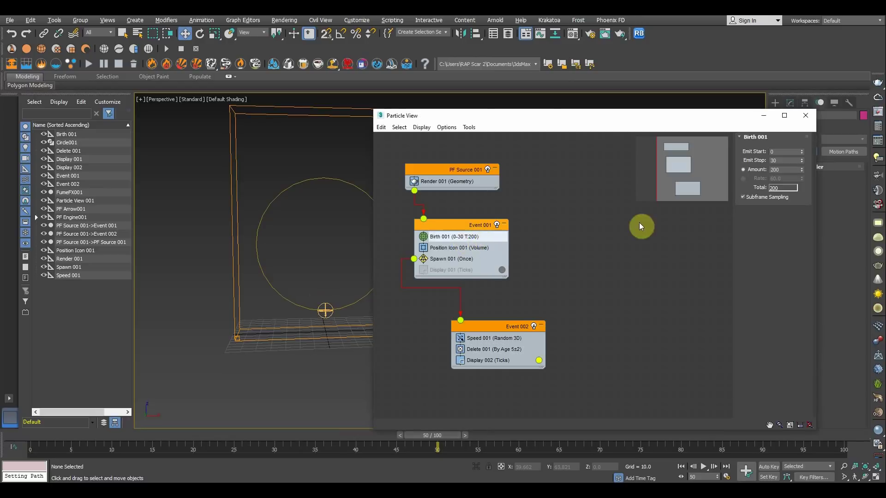
{"action": "double_click", "coordinate": [784, 160]}
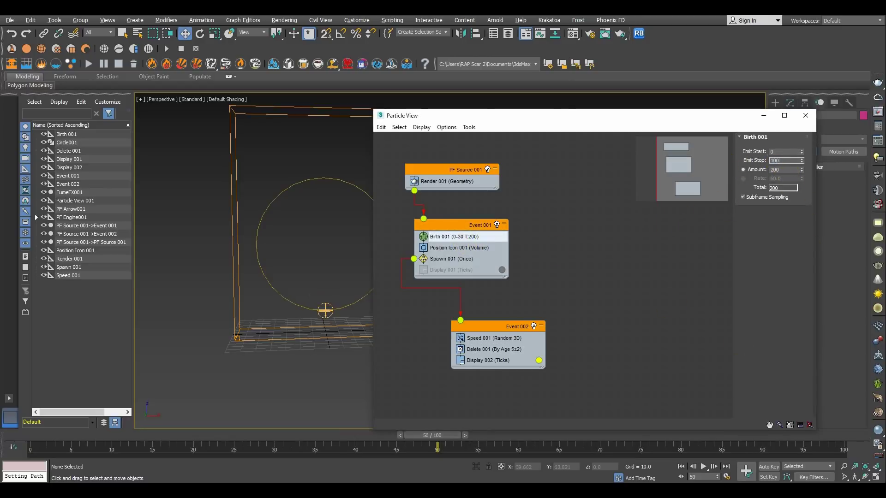
{"action": "middle_click_drag", "start_coordinate": [360, 324], "coordinate": [308, 311]}
{"action": "key", "text": "slash"}
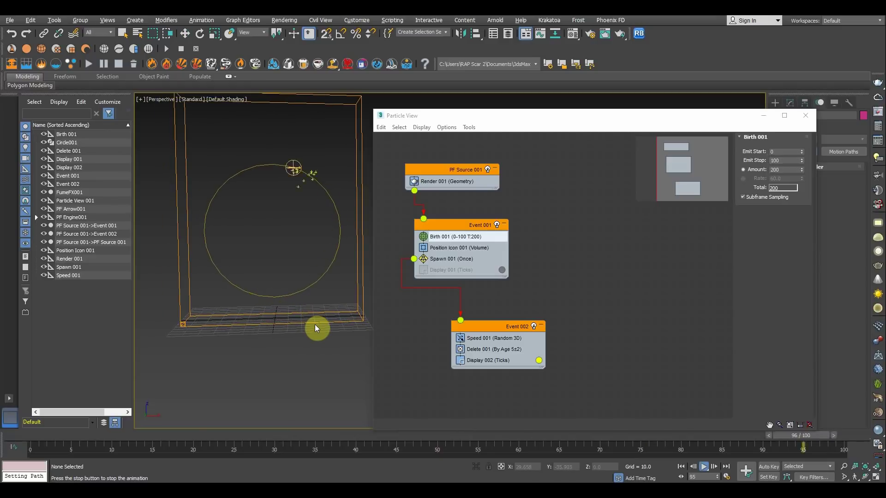
{"action": "key", "text": "slash"}
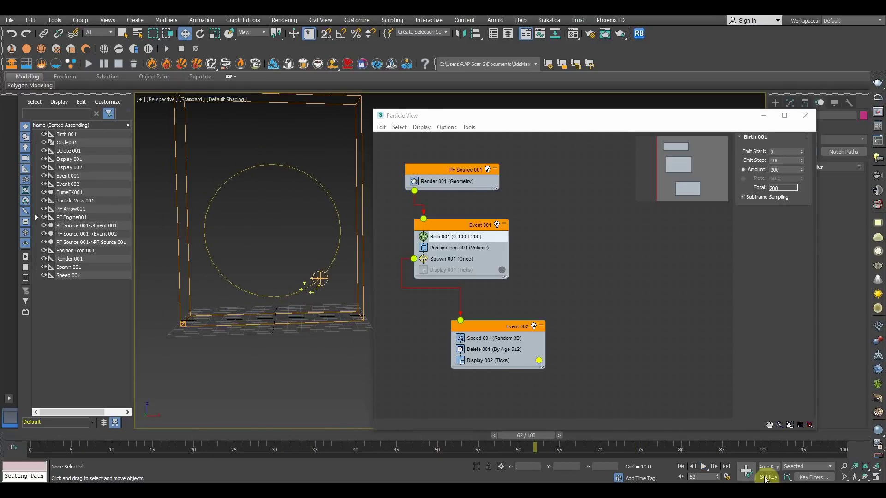
Step: Check the playback settings in the time configuration and replay the particle animation
{"action": "left_click_drag", "start_coordinate": [619, 116], "coordinate": [566, 107]}
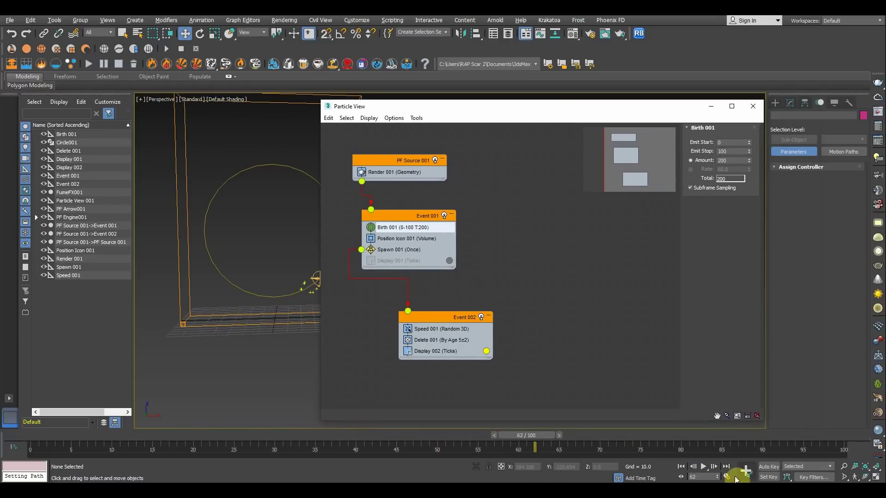
{"action": "left_click", "coordinate": [727, 477]}
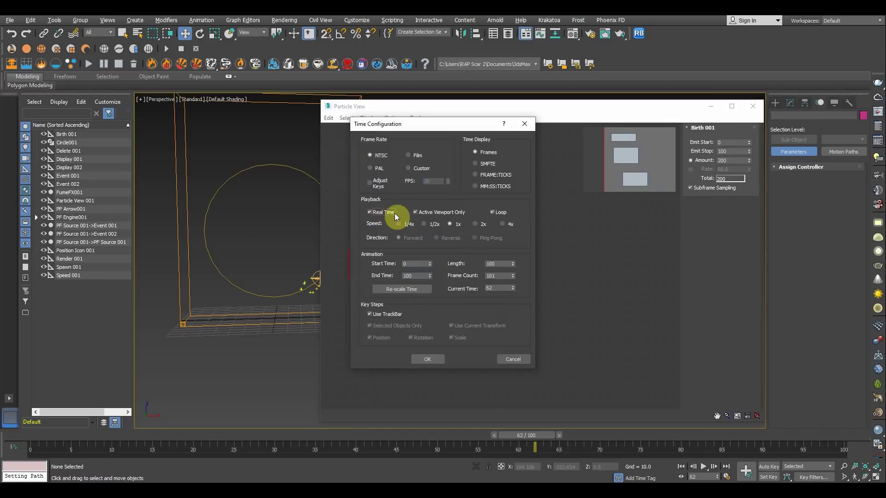
{"action": "left_click", "coordinate": [427, 359]}
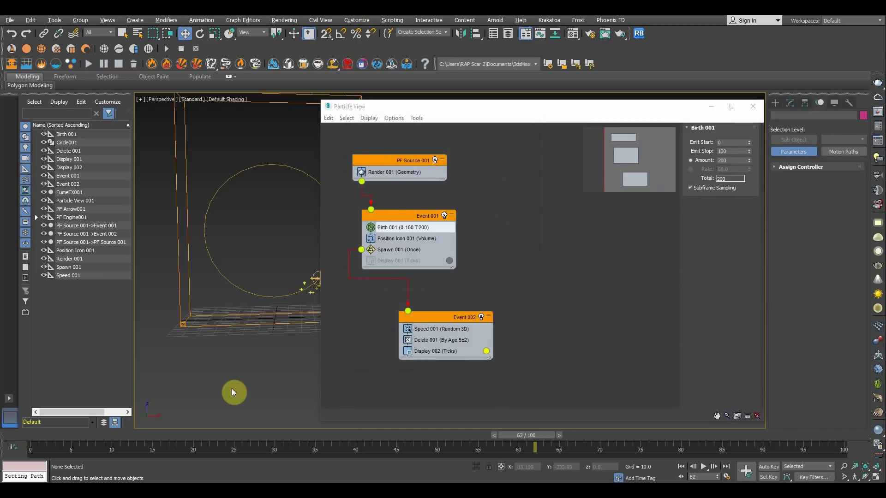
{"action": "middle_click_drag", "start_coordinate": [231, 388], "coordinate": [236, 363]}
{"action": "key", "text": "slash"}
{"action": "middle_click_drag", "start_coordinate": [278, 257], "coordinate": [259, 303]}
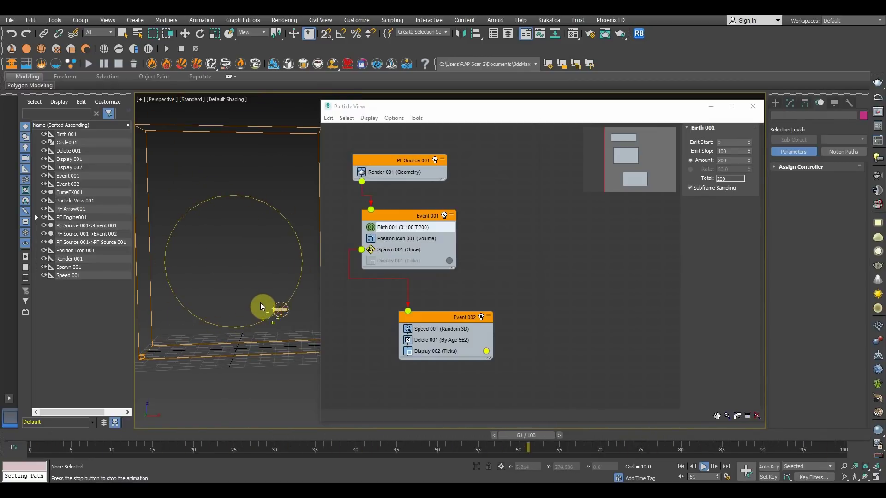
{"action": "key", "text": "slash"}
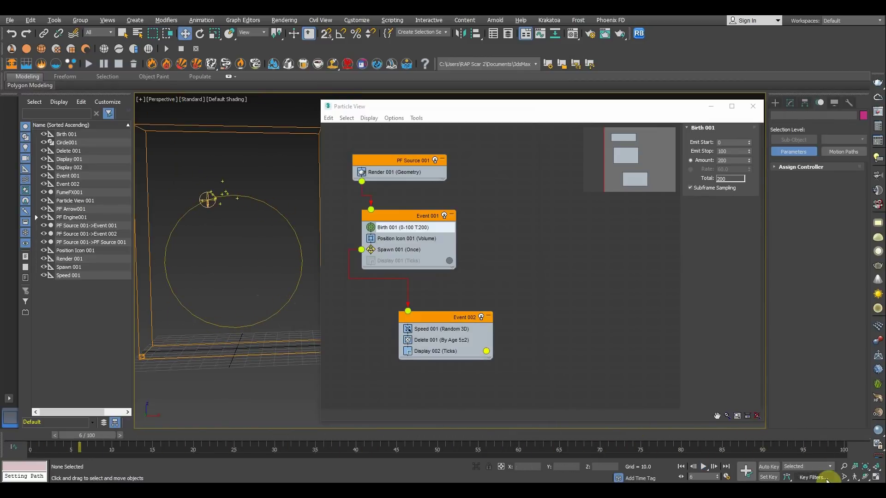
Step: Extend the animation's end time to frame 200 and play it
{"action": "right_click", "coordinate": [693, 466]}
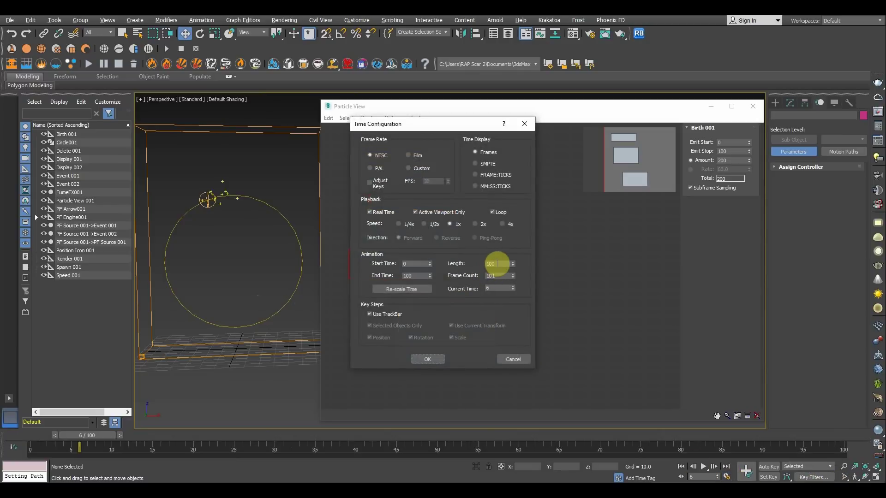
{"action": "double_click", "coordinate": [497, 264]}
{"action": "type", "text": "2"}
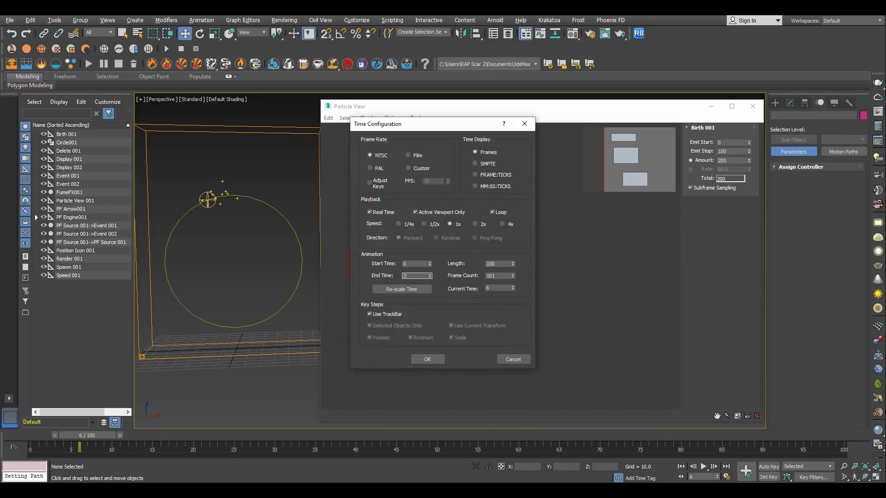
{"action": "left_click", "coordinate": [427, 358]}
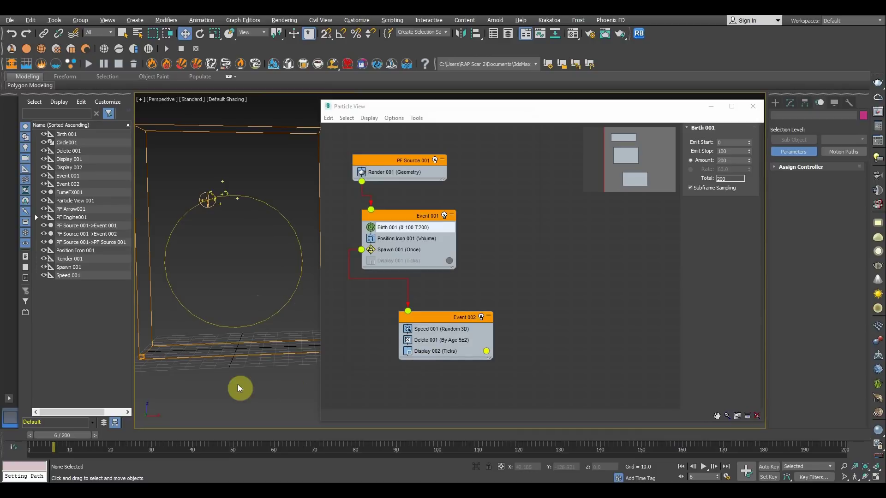
{"action": "key", "text": "/"}
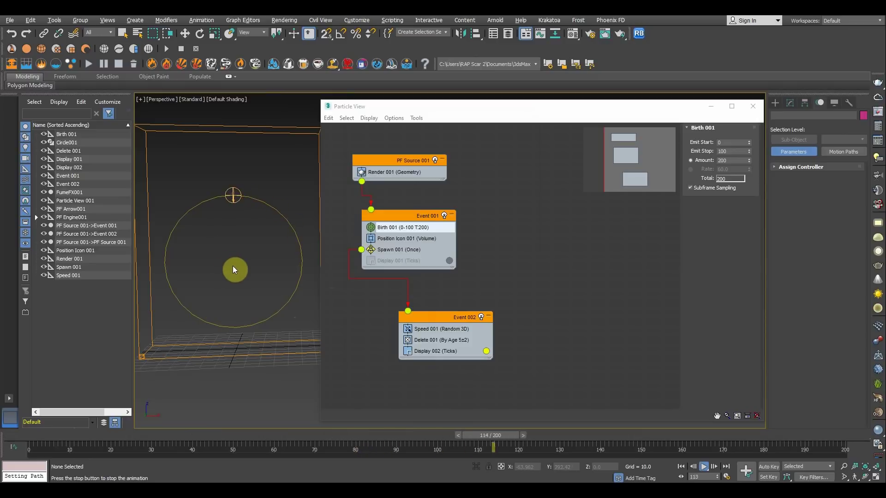
Step: Scrub through the early frames to examine the spawned particles trailing the emitter around the circle
{"action": "left_click_drag", "start_coordinate": [55, 439], "coordinate": [97, 425]}
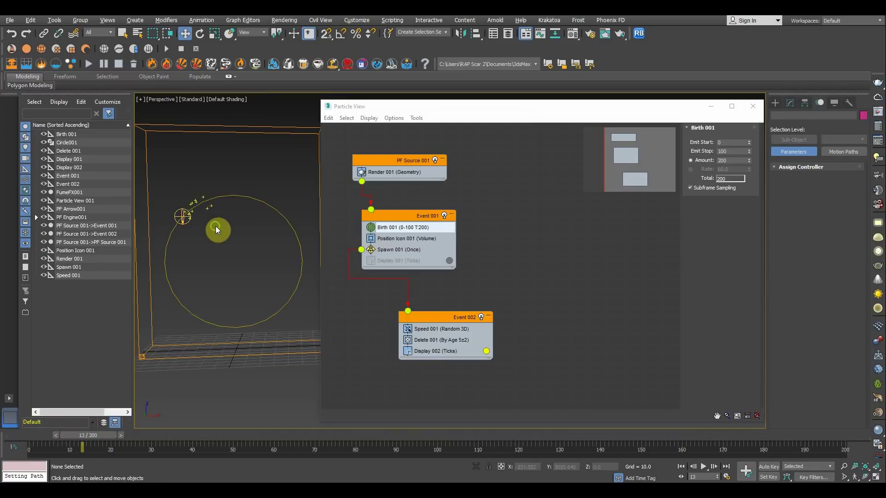
{"action": "middle_click_drag", "start_coordinate": [217, 230], "coordinate": [232, 232]}
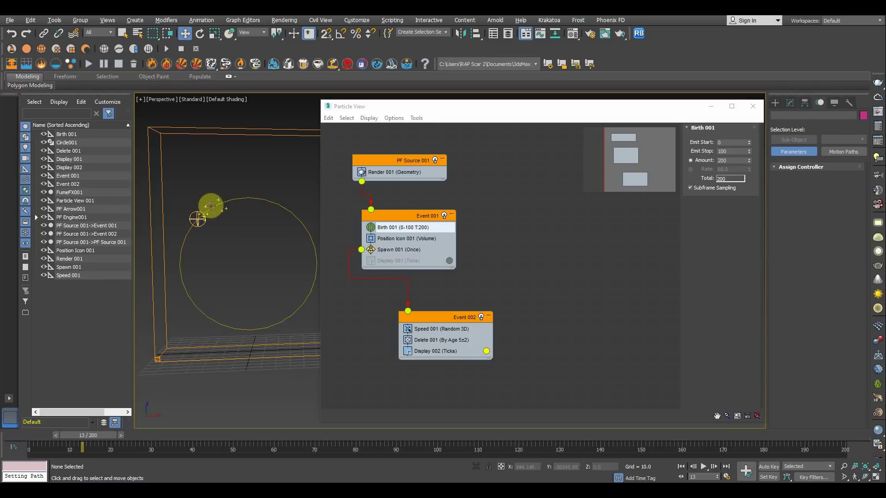
{"action": "left_click_drag", "start_coordinate": [114, 436], "coordinate": [126, 439]}
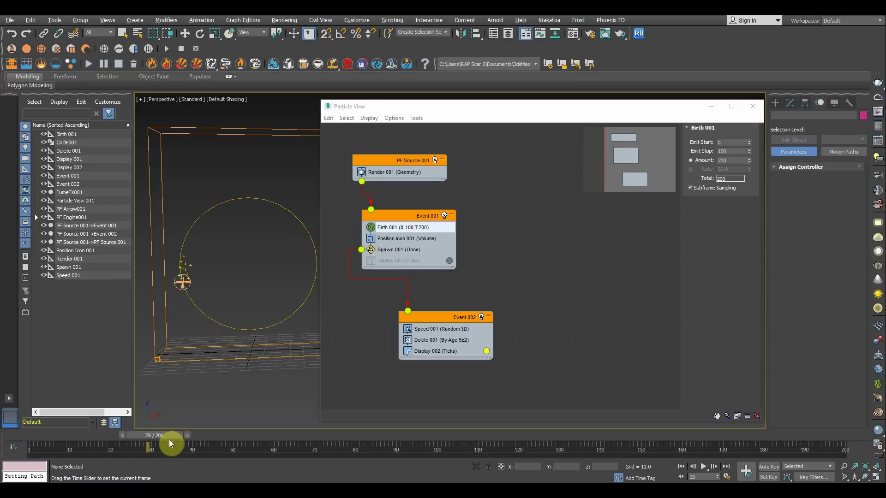
{"action": "left_click_drag", "start_coordinate": [203, 442], "coordinate": [222, 436]}
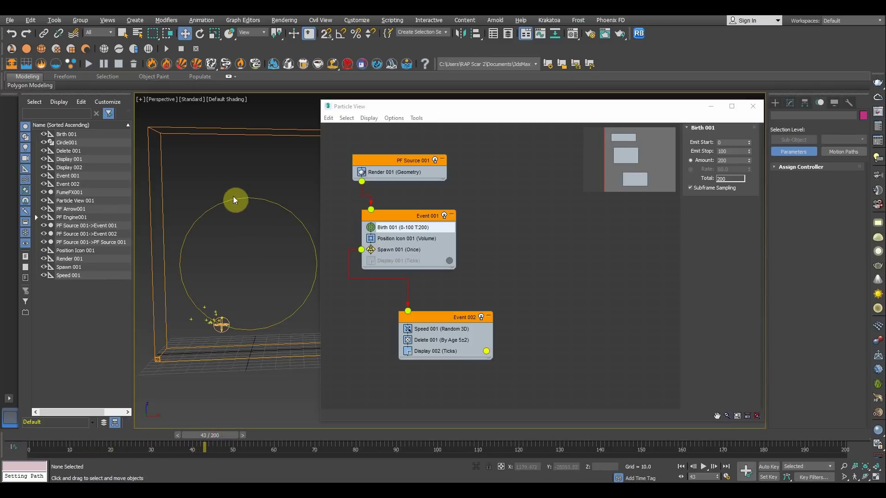
Step: Turn on Event 001's Display operator and scrub the timeline to inspect its particles along the circle
{"action": "left_click", "coordinate": [370, 261]}
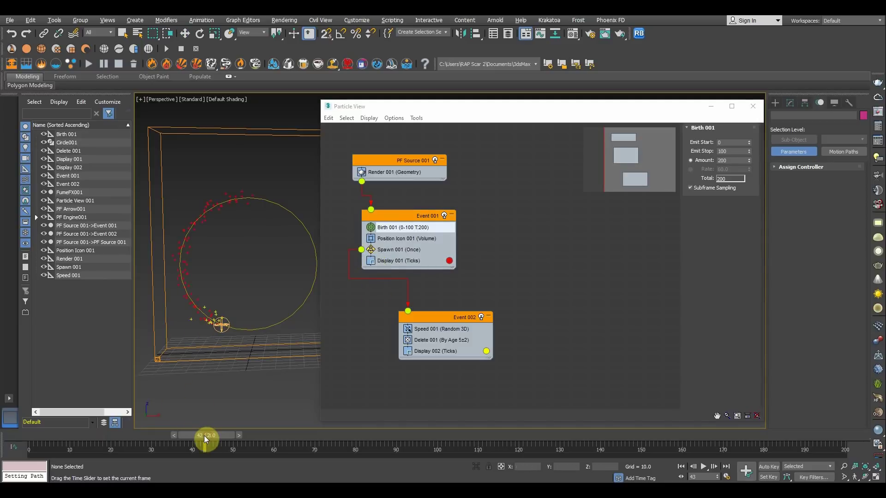
{"action": "left_click_drag", "start_coordinate": [204, 435], "coordinate": [131, 417]}
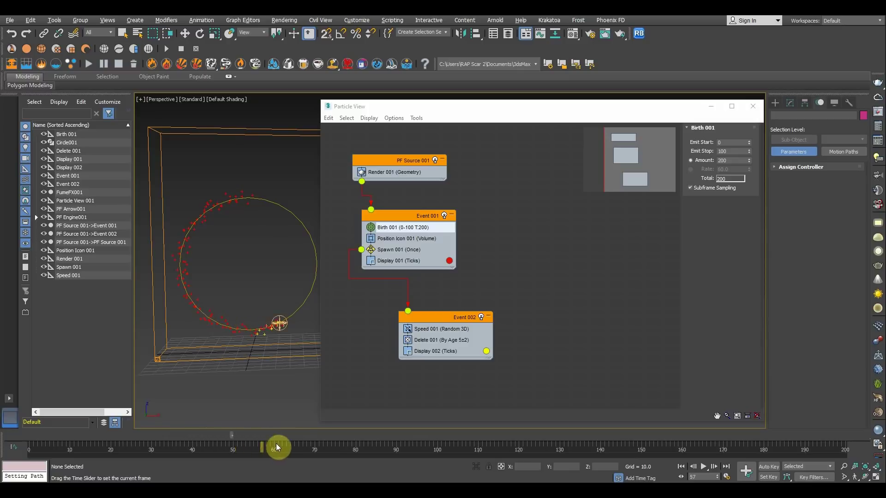
{"action": "left_click_drag", "start_coordinate": [336, 422], "coordinate": [289, 418]}
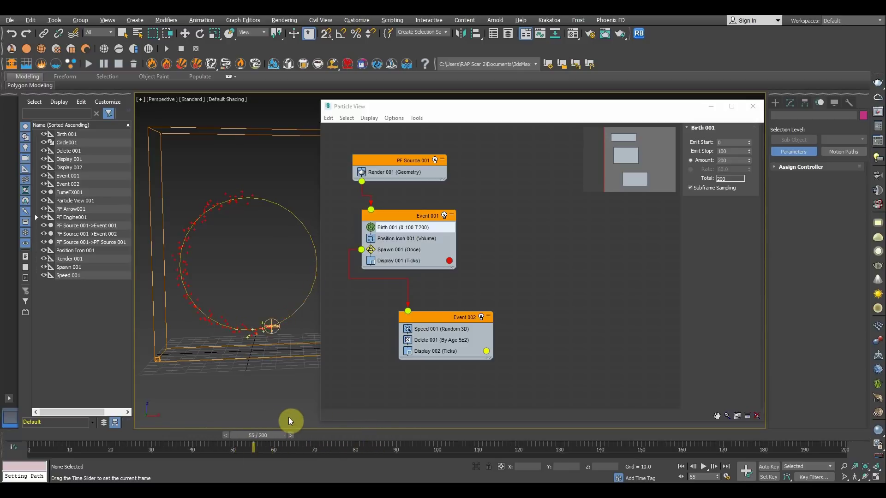
{"action": "key", "text": "w"}
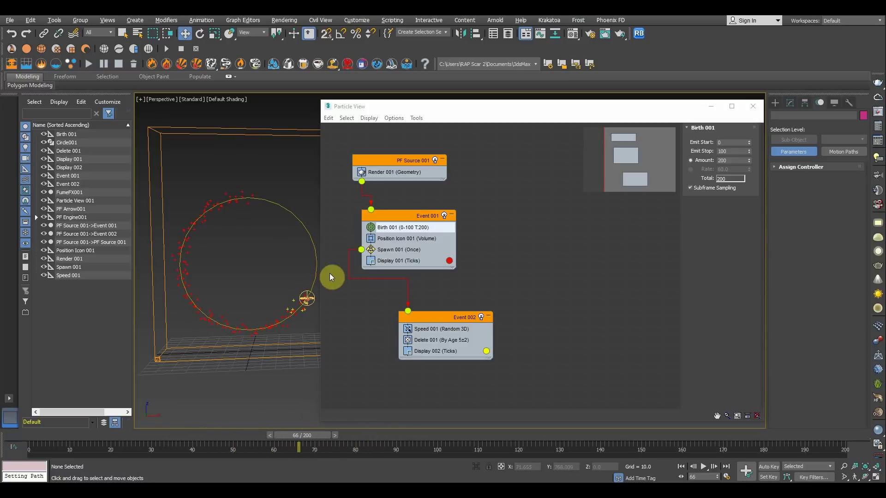
Step: Set the PF Source emitter icon's diameter to 6.962 and play back the particle trail
{"action": "left_click", "coordinate": [307, 299]}
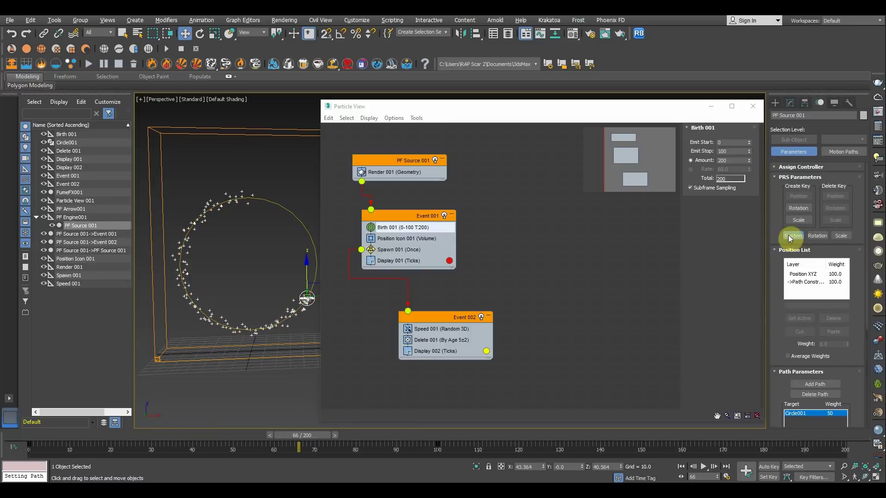
{"action": "left_click", "coordinate": [240, 242]}
{"action": "left_click", "coordinate": [401, 162]}
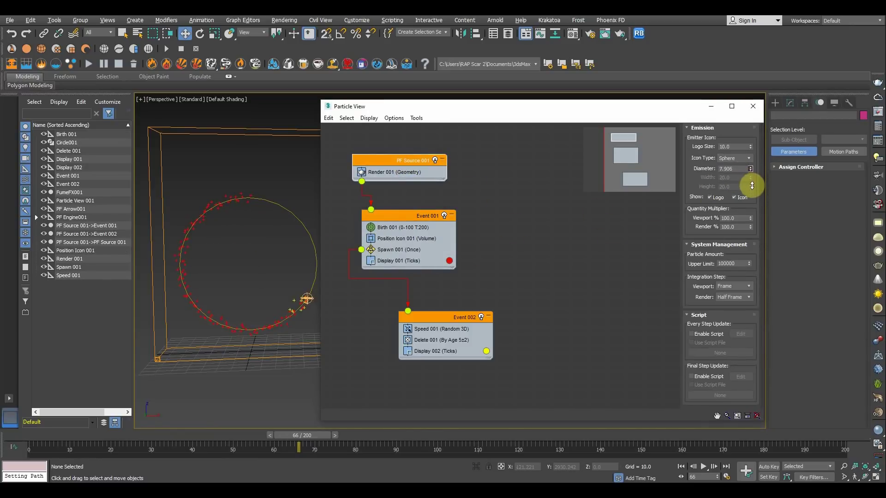
{"action": "middle_click_drag", "start_coordinate": [174, 330], "coordinate": [170, 316]}
{"action": "key", "text": "slash"}
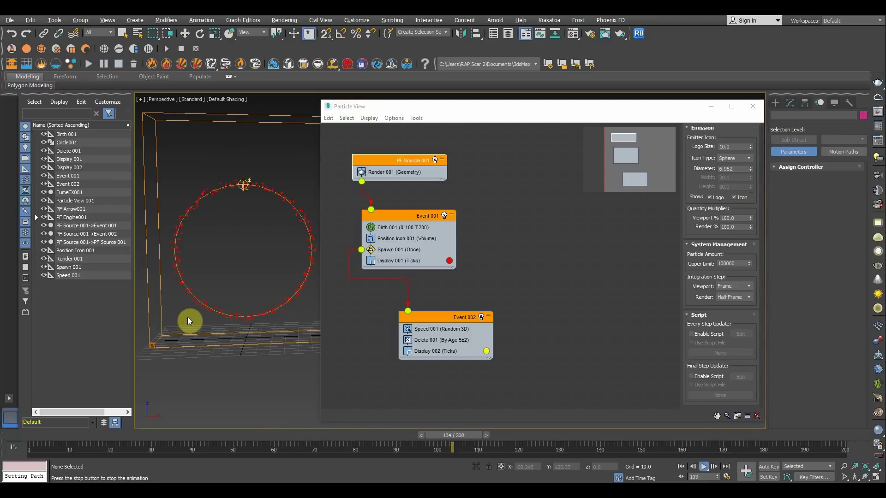
{"action": "left_click_drag", "start_coordinate": [104, 434], "coordinate": [129, 423]}
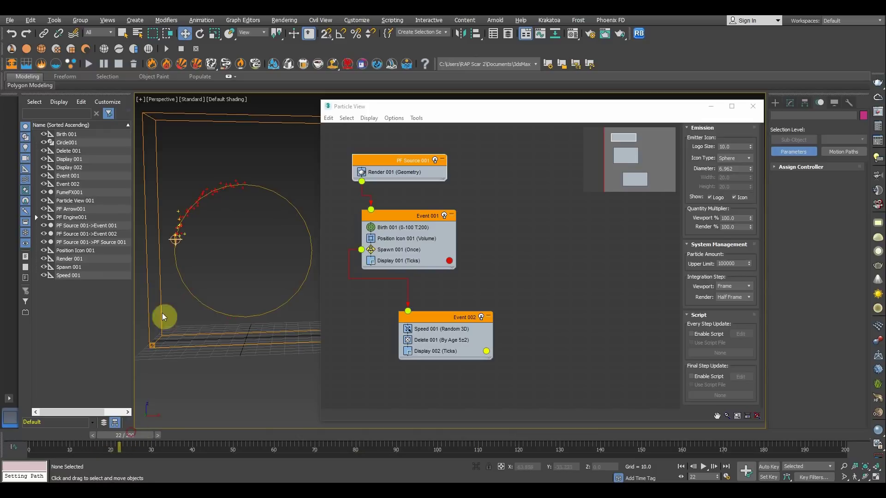
Step: Set the Speed operator's speed to 55.741 and scrub the timeline to check the scatter
{"action": "left_click", "coordinate": [438, 333]}
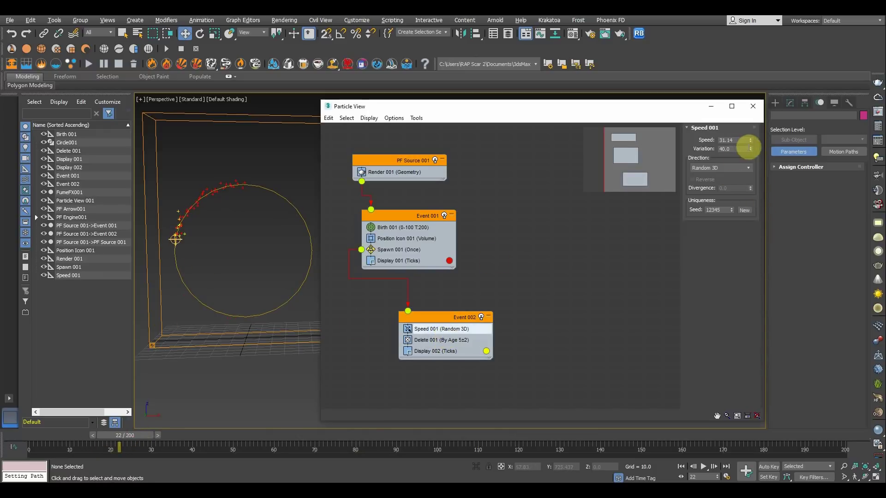
{"action": "left_click_drag", "start_coordinate": [750, 139], "coordinate": [747, 125]}
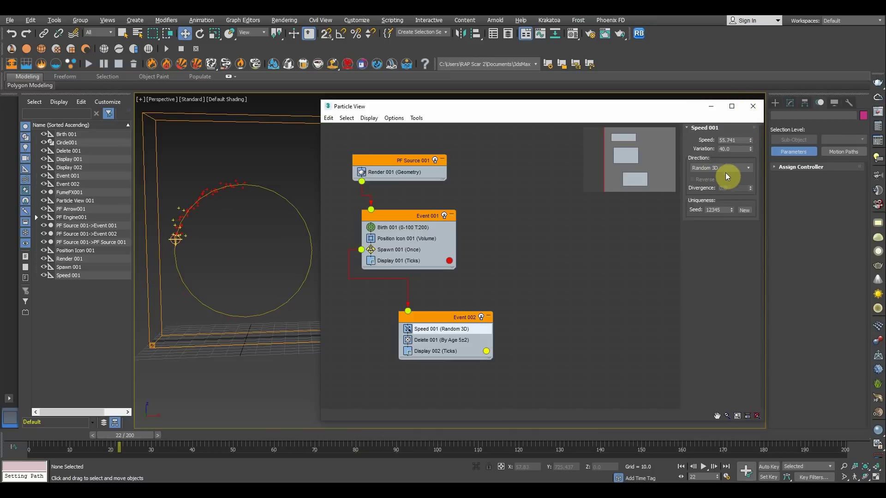
{"action": "left_click_drag", "start_coordinate": [101, 433], "coordinate": [72, 434]}
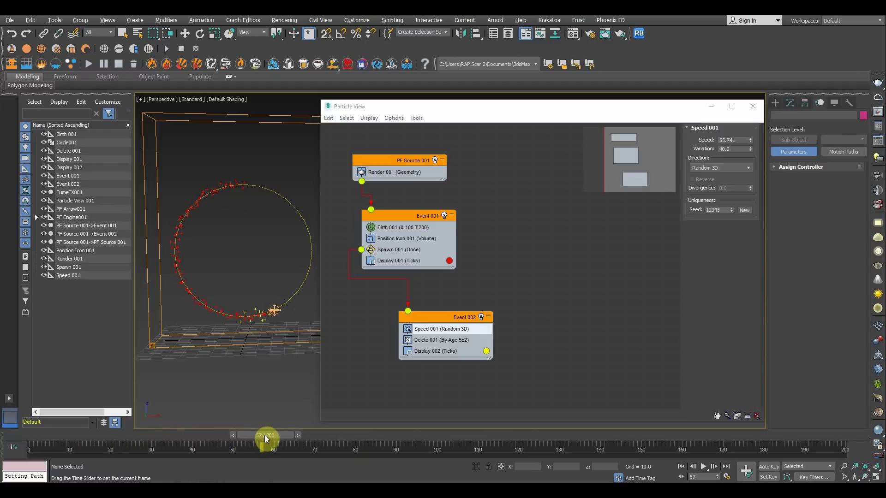
{"action": "mouse_move", "coordinate": [266, 438]}
{"action": "left_mouse_down"}
{"action": "mouse_move", "coordinate": [163, 441]}
{"action": "mouse_move", "coordinate": [278, 433]}
{"action": "left_mouse_up"}
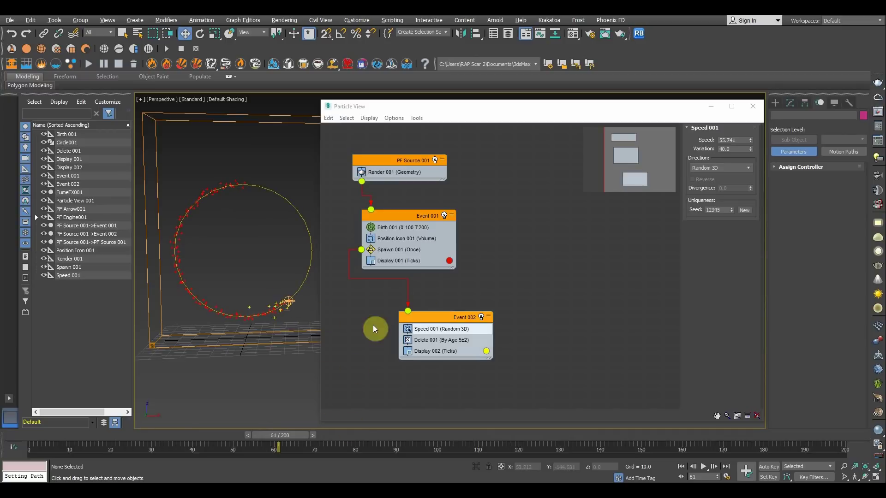
Step: Rename Event 002 as Main_Fume
{"action": "right_click", "coordinate": [458, 317]}
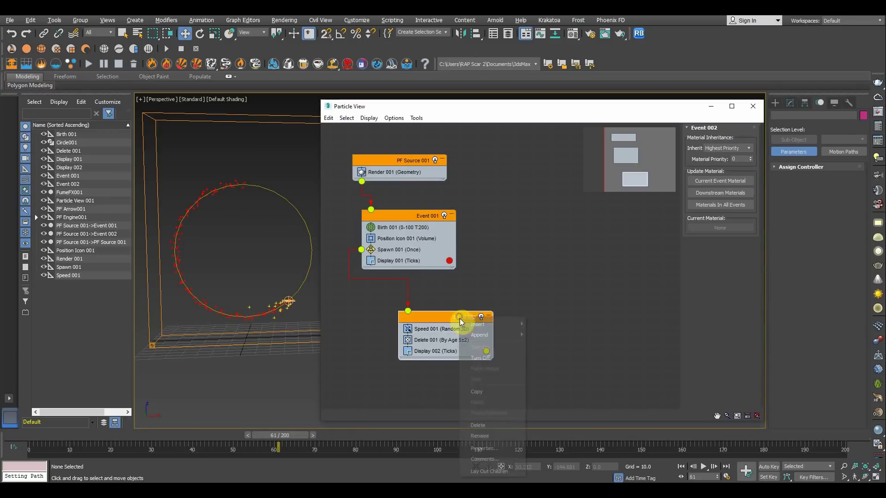
{"action": "left_click", "coordinate": [483, 434]}
{"action": "key", "text": "BackSpace"}
{"action": "key", "text": "BackSpace"}
{"action": "key", "text": "BackSpace"}
{"action": "key", "text": "BackSpace"}
{"action": "key", "text": "BackSpace"}
{"action": "key", "text": "BackSpace"}
{"action": "key", "text": "BackSpace"}
{"action": "key", "text": "BackSpace"}
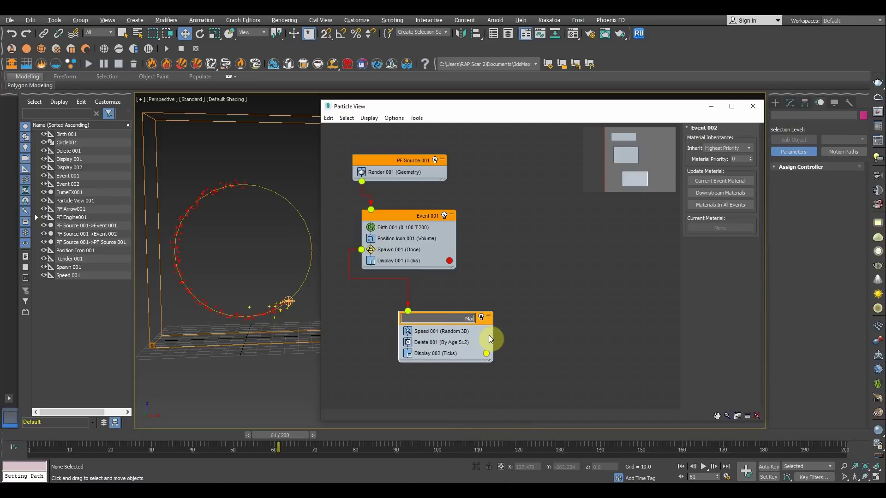
{"action": "type", "text": "Main_Fume"}
{"action": "key", "text": "Return"}
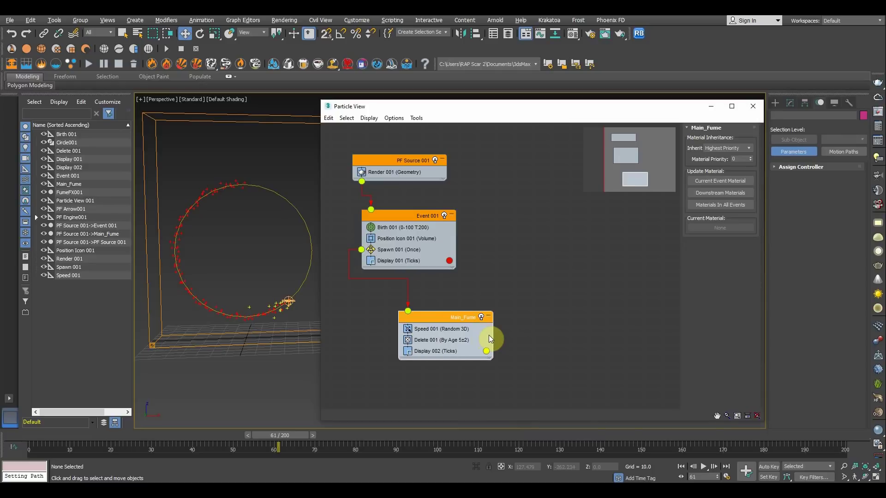
Step: Rename Event 001 as Static_Fume
{"action": "right_click", "coordinate": [425, 216]}
{"action": "left_click", "coordinate": [458, 335]}
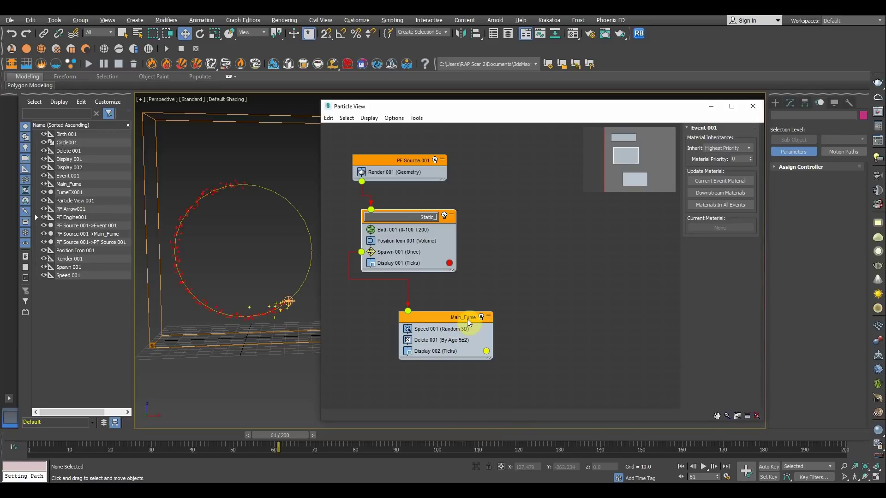
{"action": "type", "text": "Static_Fume"}
{"action": "key", "text": "Return"}
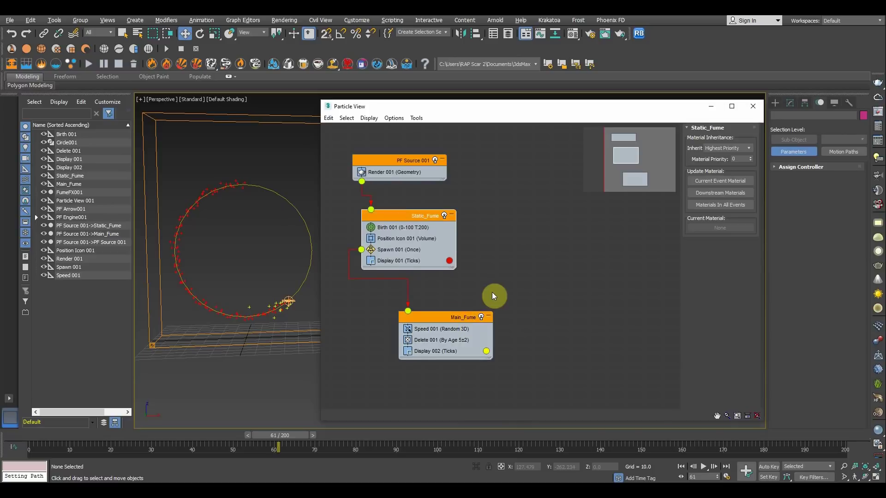
Step: Close Particle View and open the FumeFX settings window for the FumeFX001 container, placing it beside the container
{"action": "left_click", "coordinate": [752, 108]}
{"action": "middle_click_drag", "start_coordinate": [319, 218], "coordinate": [443, 215]}
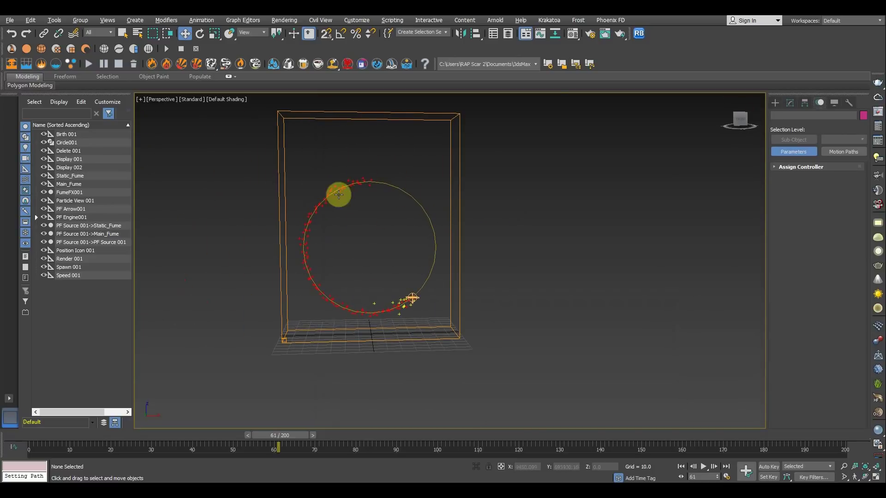
{"action": "middle_click_drag", "start_coordinate": [352, 331], "coordinate": [461, 193], "text": "alt"}
{"action": "left_click", "coordinate": [477, 205]}
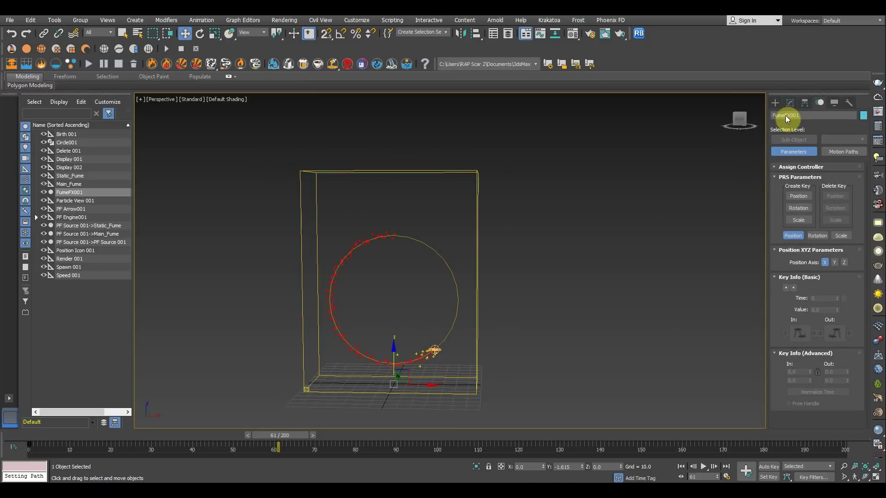
{"action": "left_click", "coordinate": [790, 102]}
{"action": "middle_click_drag", "start_coordinate": [543, 246], "coordinate": [575, 245], "text": "alt"}
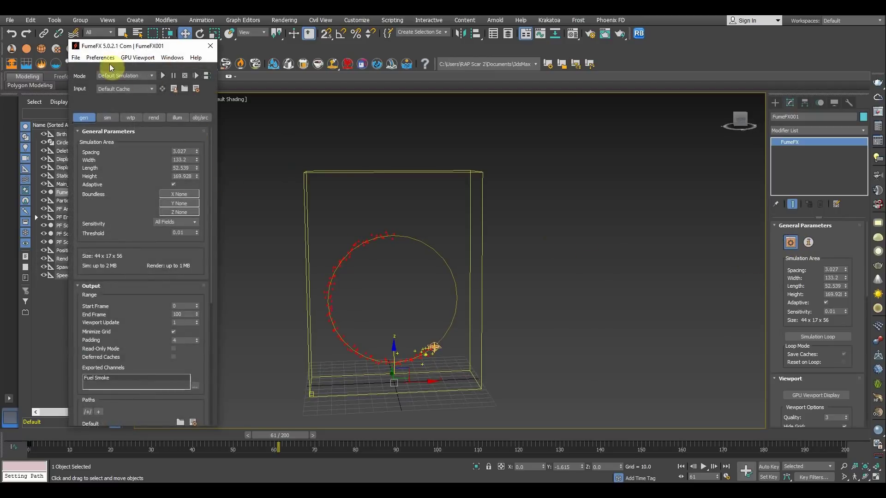
{"action": "left_click_drag", "start_coordinate": [121, 44], "coordinate": [640, 49]}
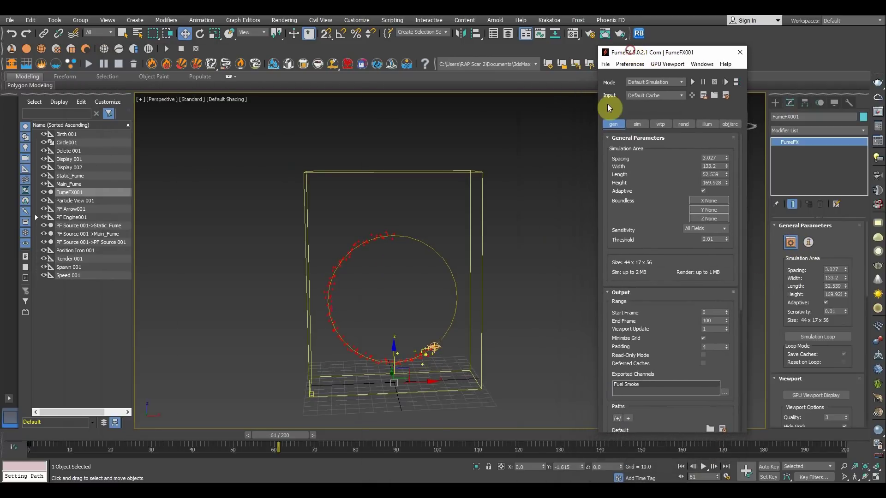
{"action": "middle_click_drag", "start_coordinate": [512, 203], "coordinate": [471, 206]}
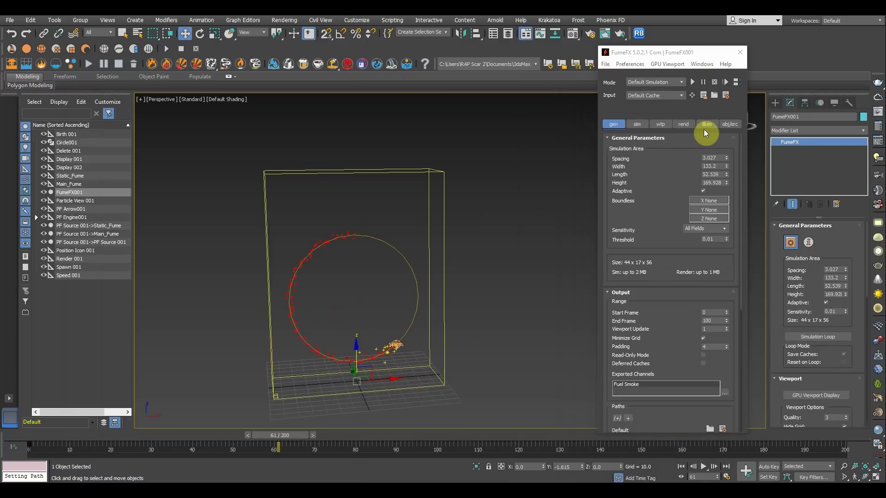
Step: Create a FumeFX particle source and add the Static_Fume and Main_Fume events of PF Source 001 as its particles
{"action": "left_click", "coordinate": [729, 124]}
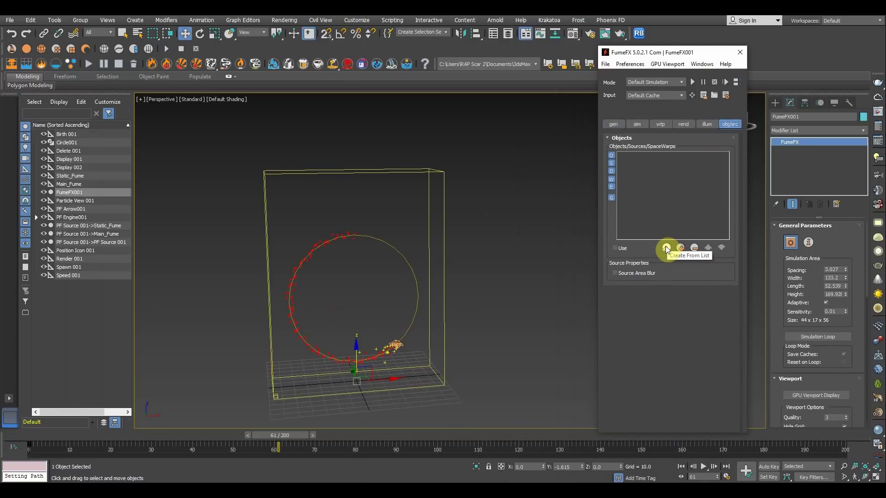
{"action": "left_click", "coordinate": [679, 248]}
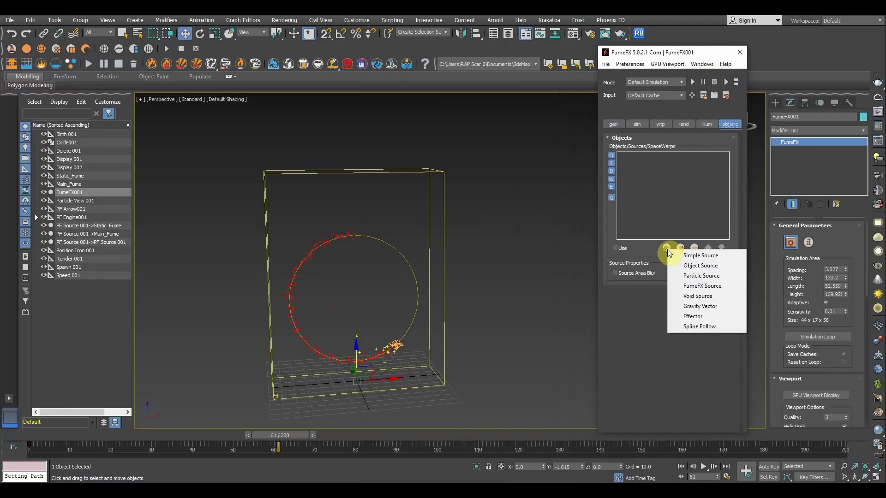
{"action": "left_click", "coordinate": [698, 277]}
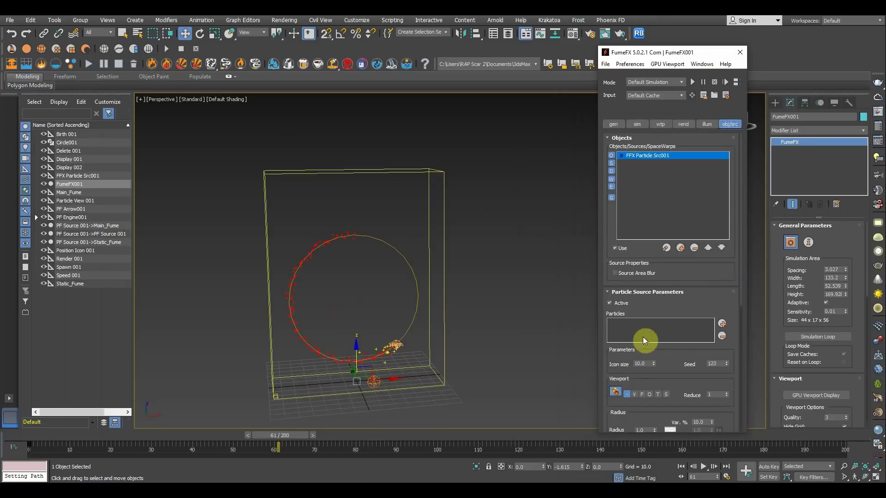
{"action": "left_click", "coordinate": [722, 323]}
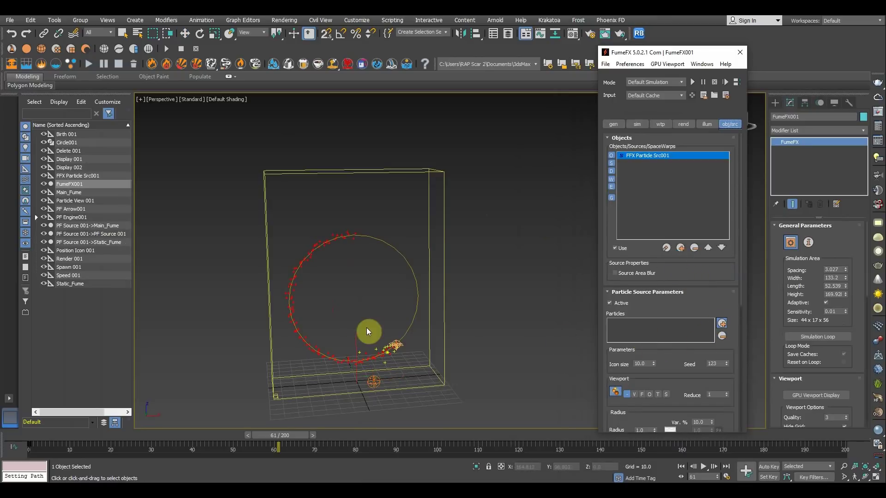
{"action": "left_click", "coordinate": [392, 344]}
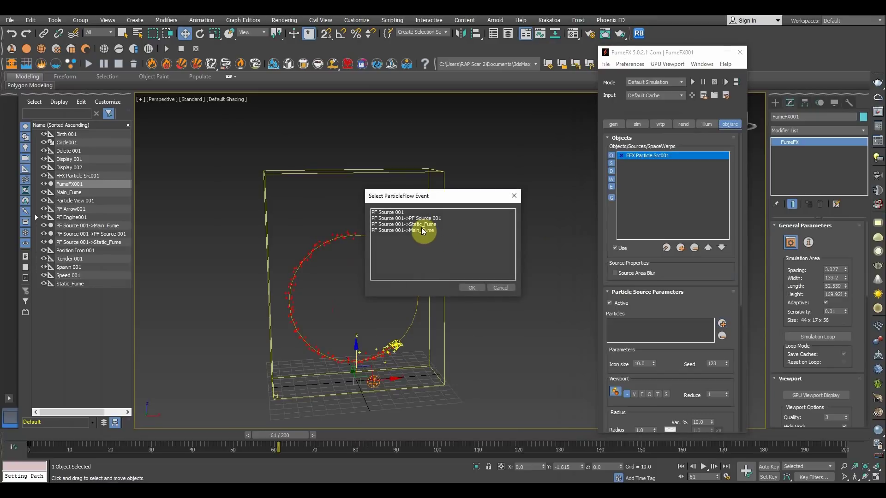
{"action": "left_click_drag", "start_coordinate": [423, 224], "coordinate": [422, 230]}
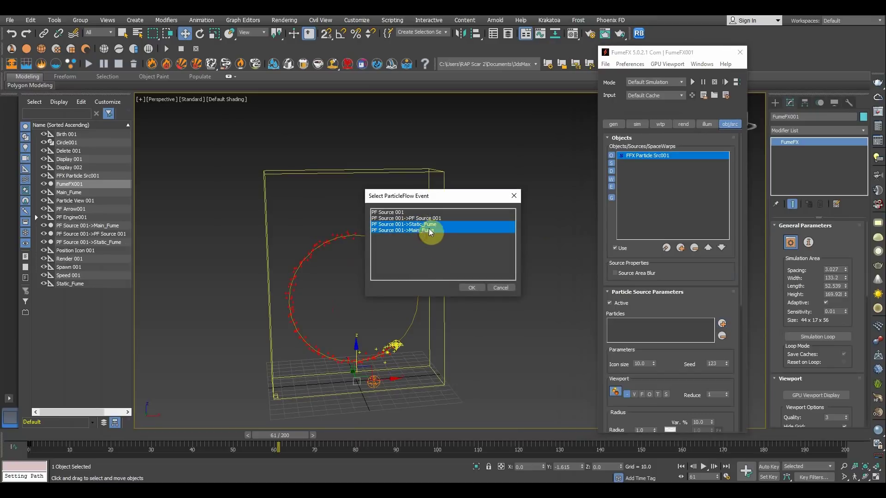
{"action": "left_click", "coordinate": [469, 287]}
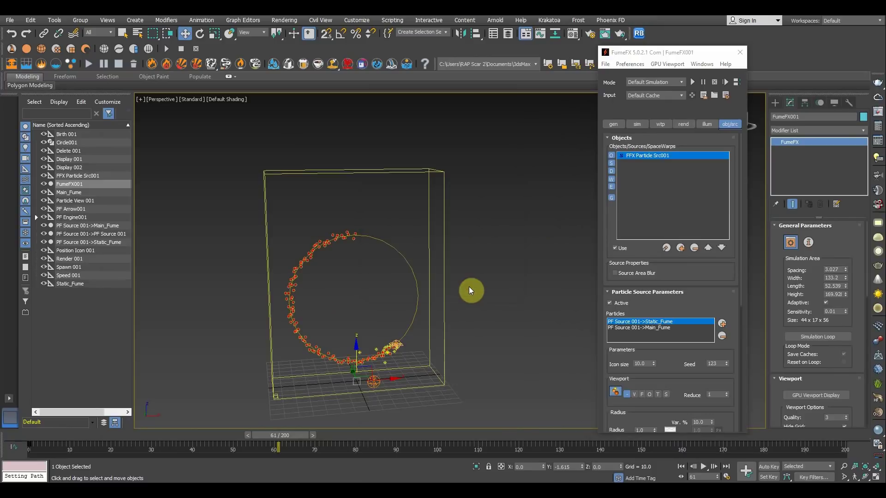
Step: Turn off the particle source's radius display in the viewport and bring its Radius settings into view
{"action": "left_click", "coordinate": [616, 391]}
{"action": "scroll", "coordinate": [404, 293], "scroll_direction": "up", "scroll_amount": 4}
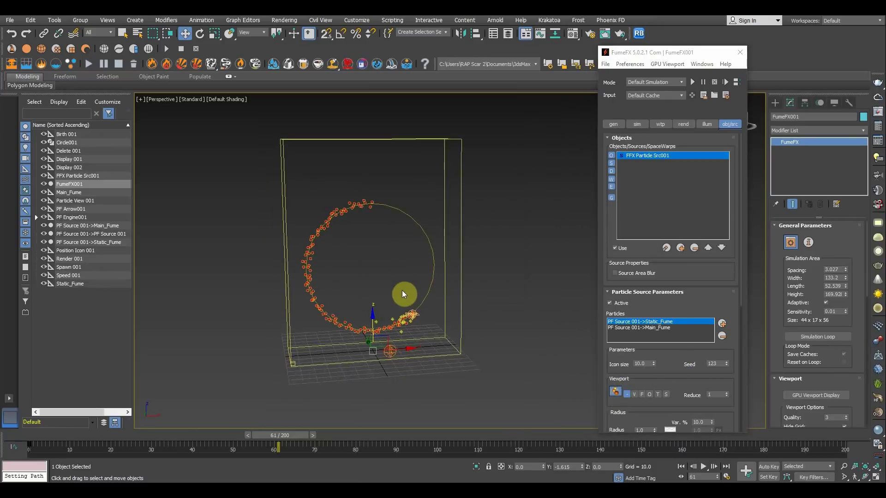
{"action": "scroll", "coordinate": [609, 332], "scroll_direction": "down", "scroll_amount": 3}
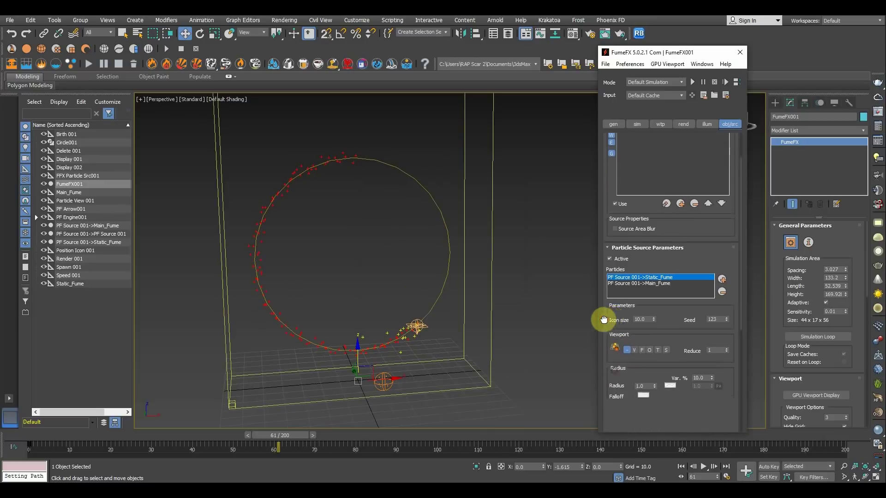
Step: Show the particle source's radius in the viewport and set its Radius to 1.5
{"action": "left_click", "coordinate": [614, 322]}
{"action": "left_click", "coordinate": [614, 322]}
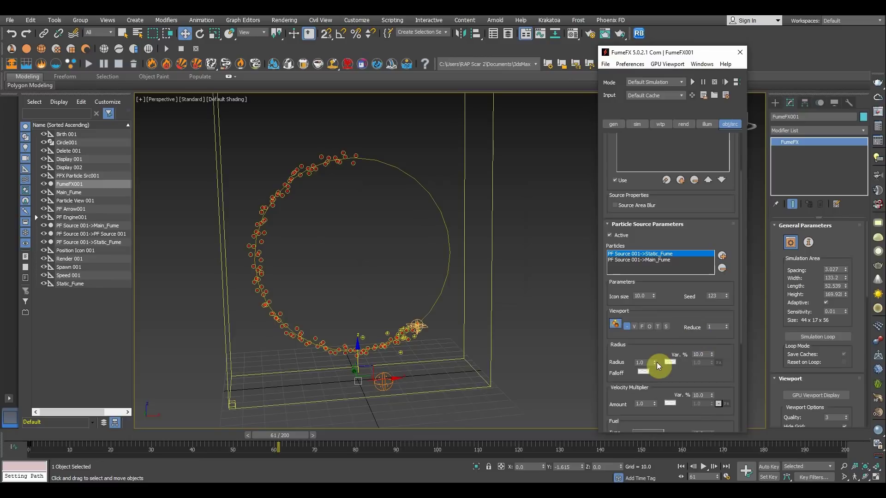
{"action": "left_click_drag", "start_coordinate": [656, 362], "coordinate": [647, 264]}
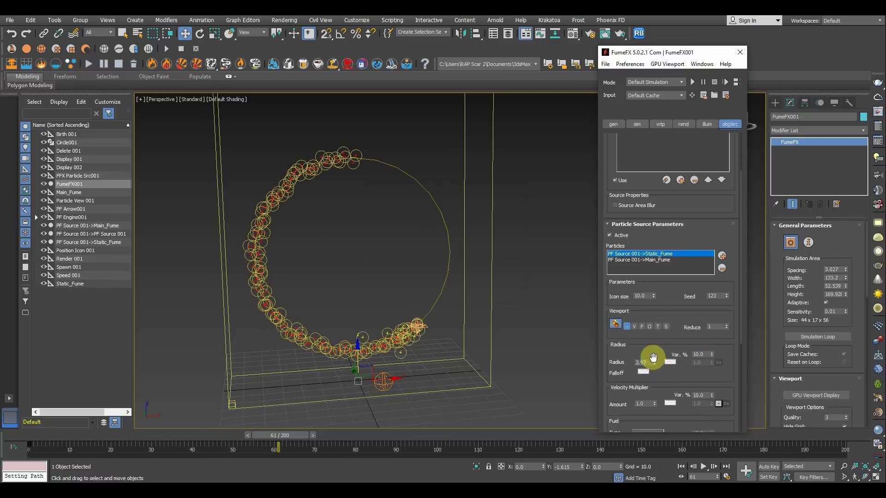
{"action": "left_click_drag", "start_coordinate": [655, 364], "coordinate": [562, 369]}
{"action": "type", "text": "1.5"}
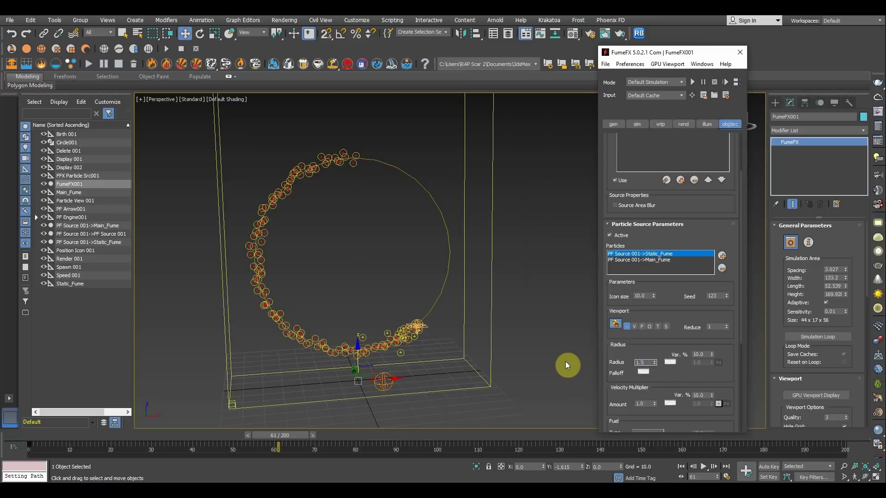
{"action": "key", "text": "Return"}
Step: Hide the particle source's radius display in the viewport and set its Radius variation to 20%
{"action": "scroll", "coordinate": [456, 308], "scroll_direction": "down", "scroll_amount": 4}
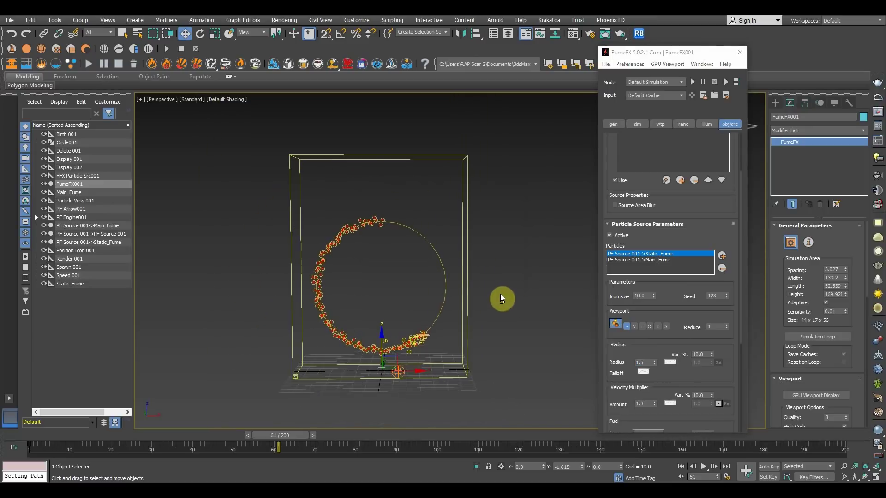
{"action": "left_click", "coordinate": [627, 327]}
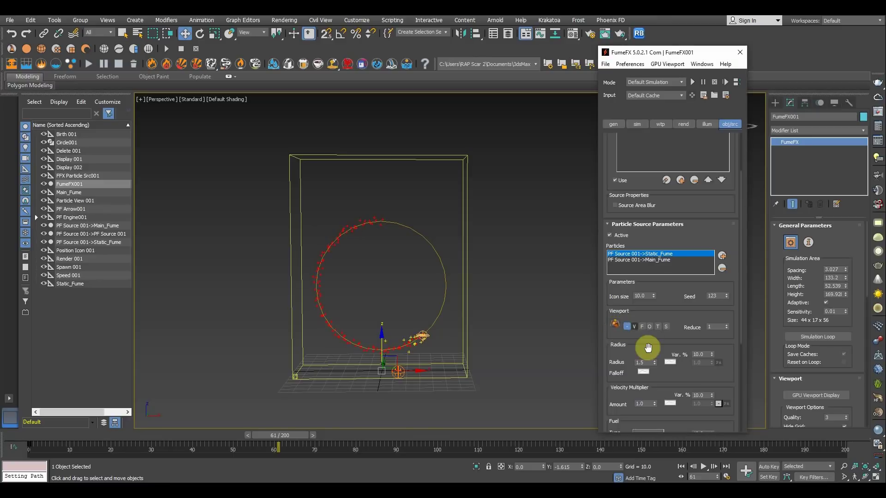
{"action": "scroll", "coordinate": [641, 342], "scroll_direction": "down", "scroll_amount": 3}
{"action": "left_click", "coordinate": [698, 293]}
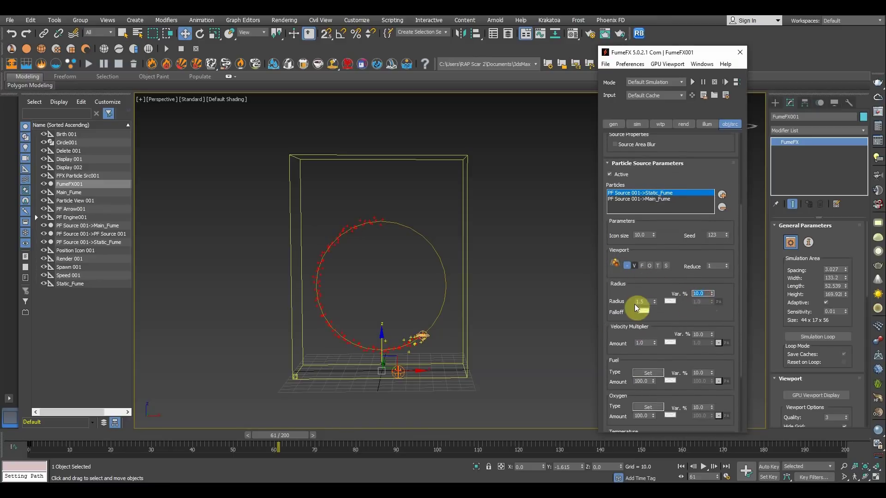
{"action": "type", "text": "1.5"}
{"action": "key", "text": "Return"}
{"action": "type", "text": "20"}
{"action": "key", "text": "Return"}
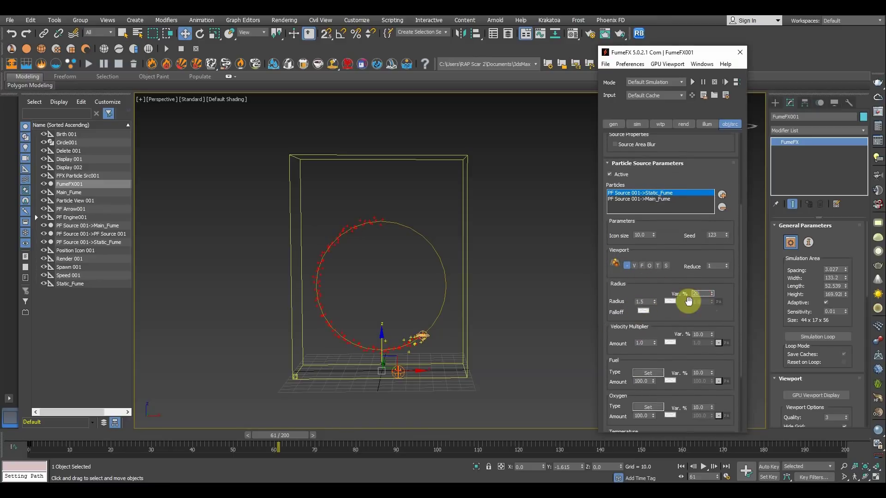
Step: Open the FumeFX simulation settings and set Maximum Iterations to 80
{"action": "left_click_drag", "start_coordinate": [611, 315], "coordinate": [614, 195]}
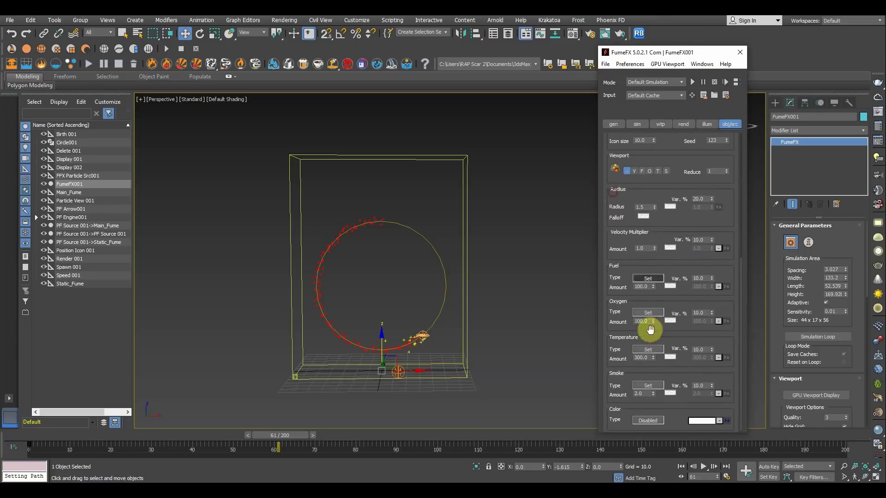
{"action": "left_click_drag", "start_coordinate": [619, 226], "coordinate": [618, 243]}
{"action": "scroll", "coordinate": [617, 244], "scroll_direction": "up", "scroll_amount": 5}
{"action": "left_click", "coordinate": [637, 125]}
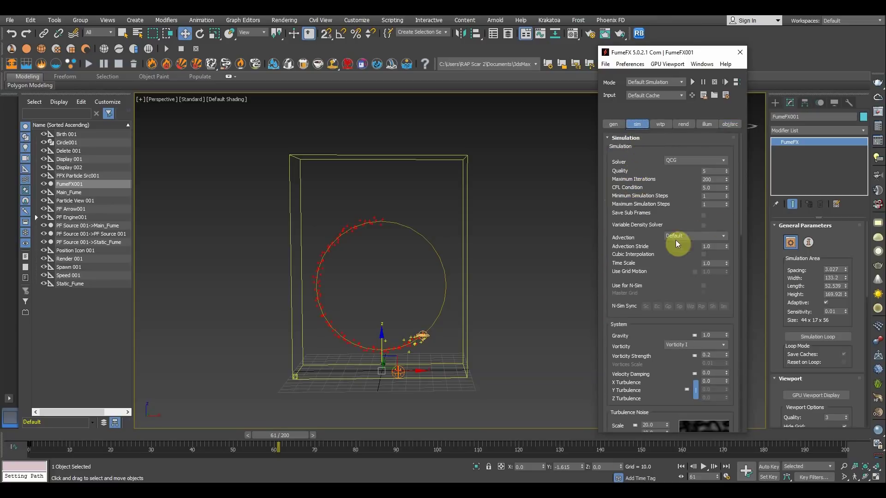
{"action": "double_click", "coordinate": [714, 180]}
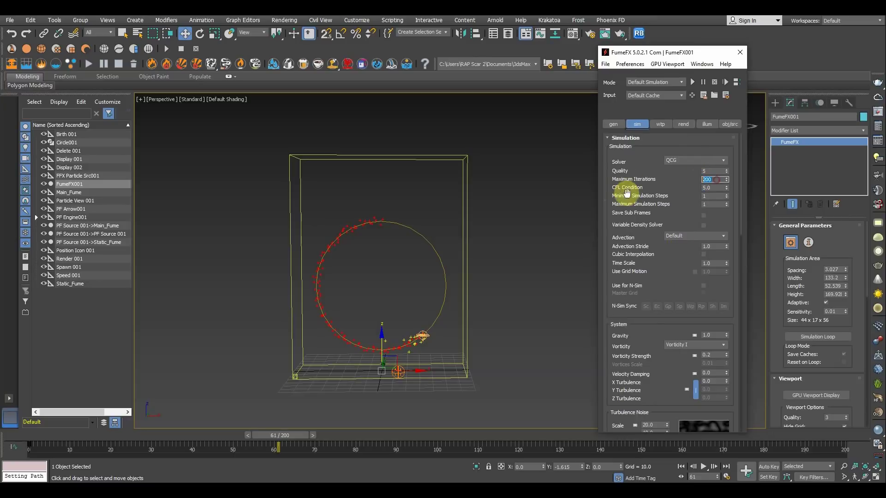
{"action": "type", "text": "80"}
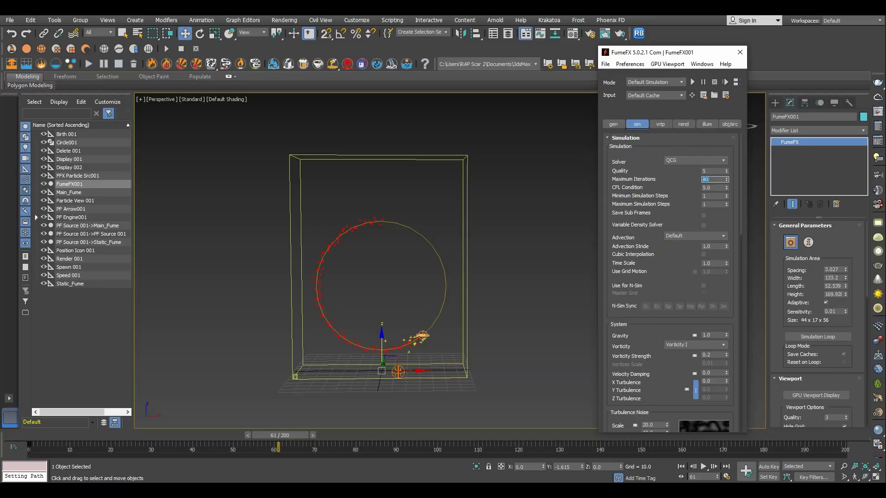
Step: Set the simulation's Vorticity Strength to 0.85
{"action": "left_click_drag", "start_coordinate": [669, 272], "coordinate": [654, 170]}
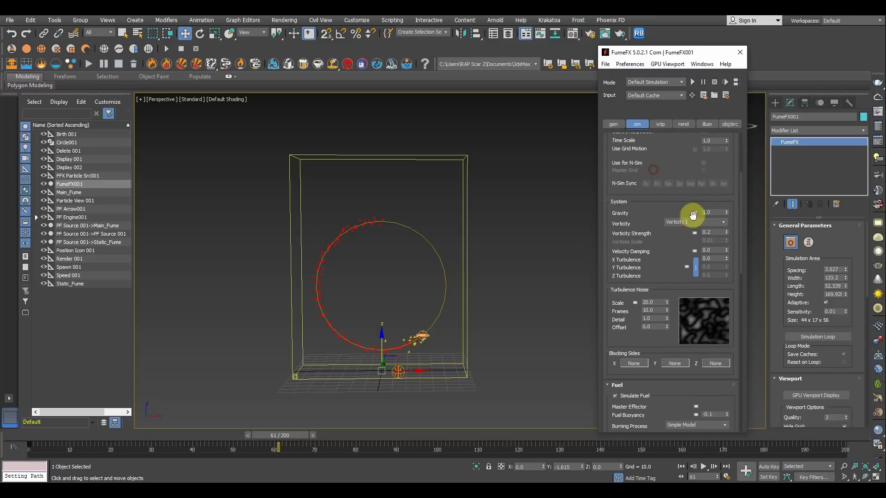
{"action": "mouse_move", "coordinate": [653, 256]}
{"action": "left_mouse_down"}
{"action": "mouse_move", "coordinate": [640, 242]}
{"action": "mouse_move", "coordinate": [651, 235]}
{"action": "left_mouse_up"}
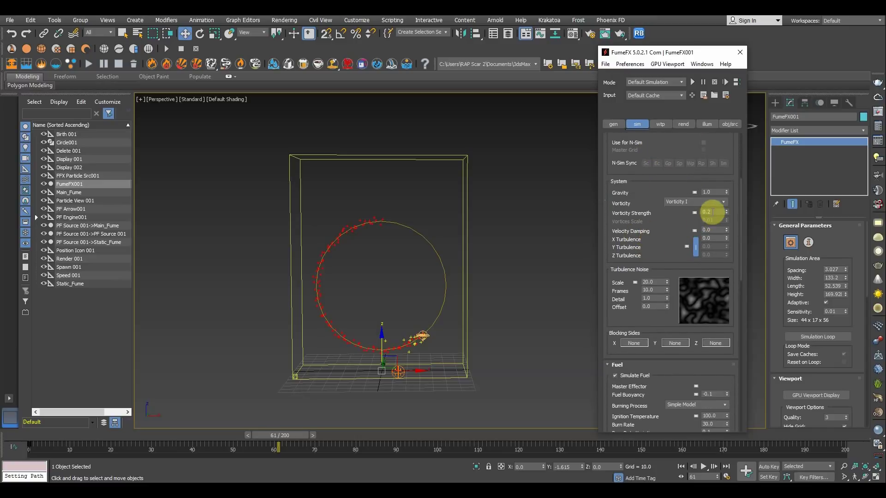
{"action": "double_click", "coordinate": [714, 212]}
{"action": "type", "text": "0."}
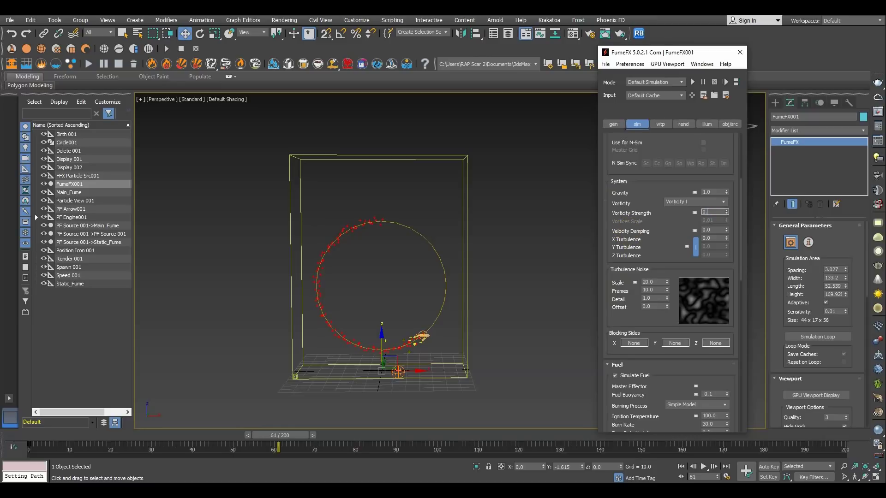
{"action": "type", "text": "8"}
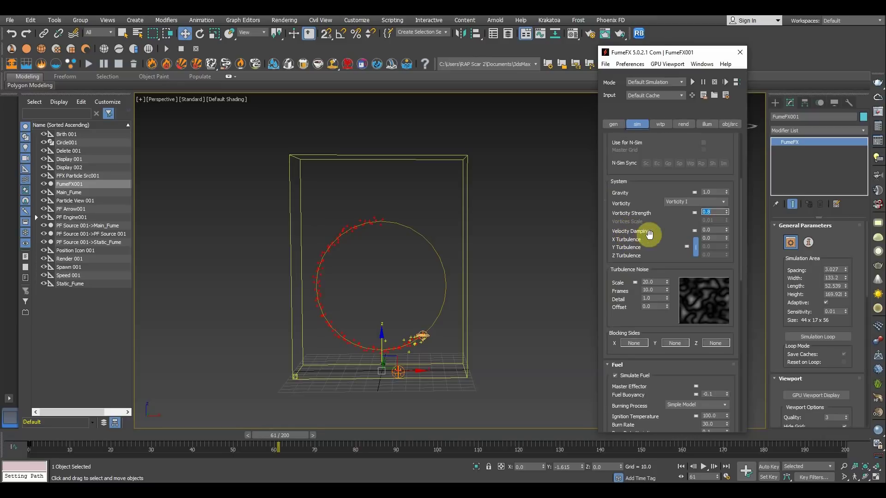
{"action": "type", "text": "5"}
{"action": "key", "text": "Return"}
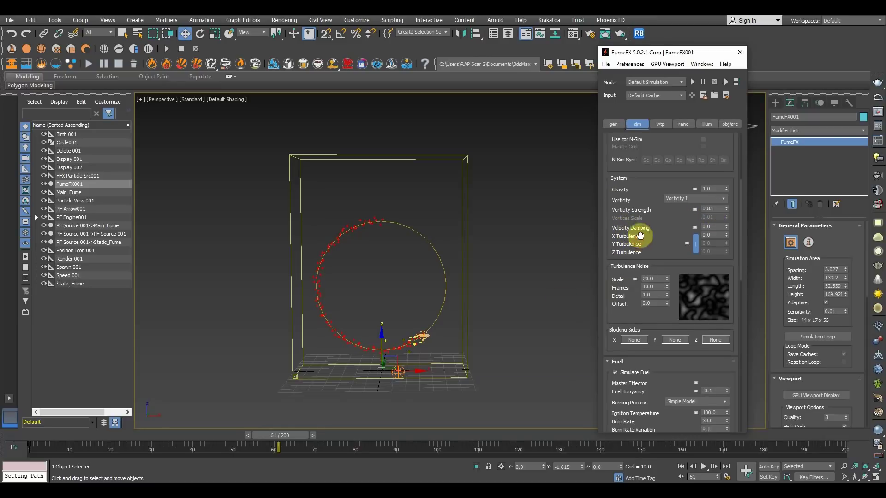
Step: Set the simulation's X Turbulence to 0.2
{"action": "scroll", "coordinate": [639, 238], "scroll_direction": "down", "scroll_amount": 1}
{"action": "left_click_drag", "start_coordinate": [715, 229], "coordinate": [633, 232]}
{"action": "type", "text": "0."}
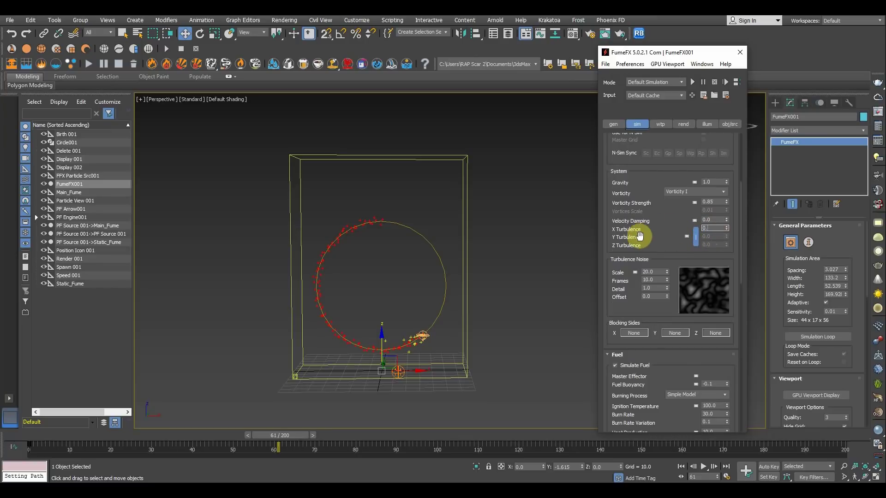
{"action": "scroll", "coordinate": [639, 235], "scroll_direction": "down", "scroll_amount": 4}
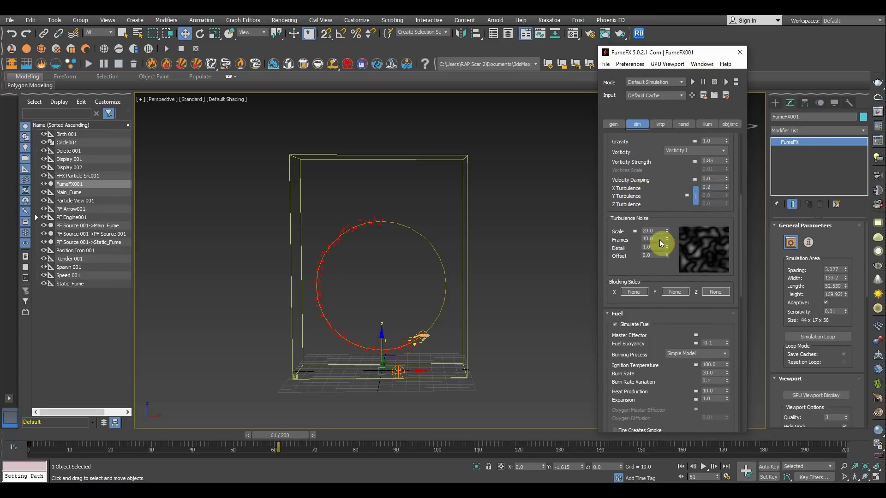
Step: Set the Turbulence Noise to Scale 10, Frames 10 and Detail 3
{"action": "left_click_drag", "start_coordinate": [658, 231], "coordinate": [642, 239]}
{"action": "type", "text": "10"}
{"action": "key", "text": "Return"}
{"action": "type", "text": "15"}
{"action": "key", "text": "Return"}
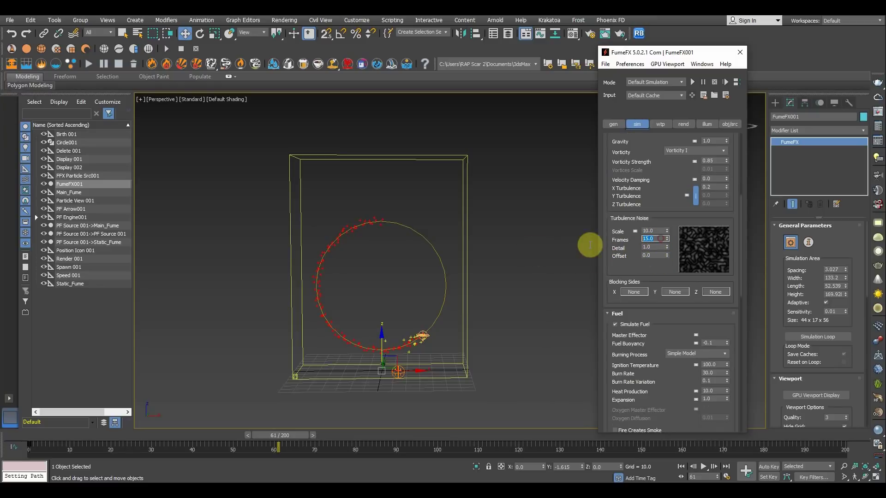
{"action": "type", "text": "10"}
{"action": "left_click", "coordinate": [655, 247]}
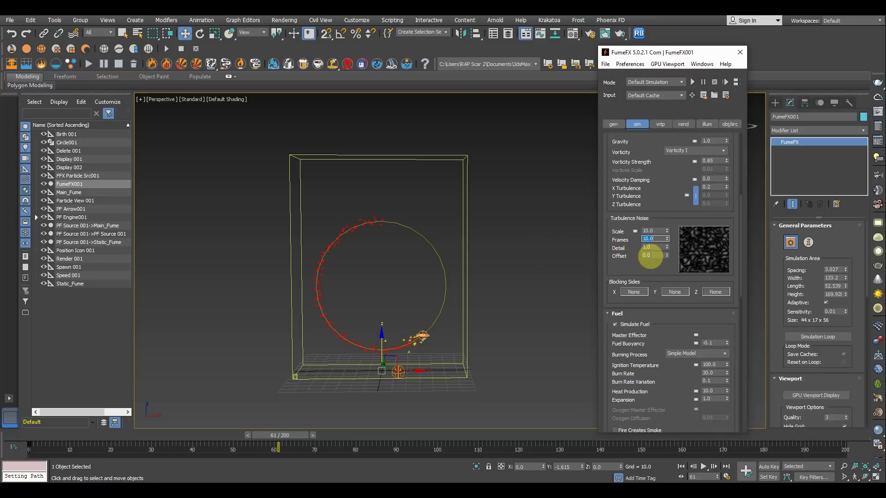
{"action": "type", "text": "3"}
{"action": "key", "text": "Return"}
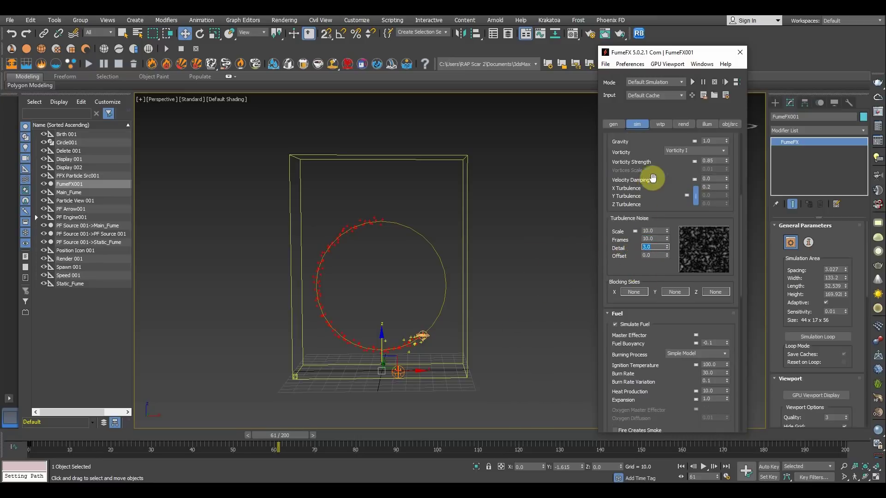
Step: Enable the FumeFX GPU viewport display and return the timeline to frame 0
{"action": "left_click_drag", "start_coordinate": [652, 178], "coordinate": [621, 201]}
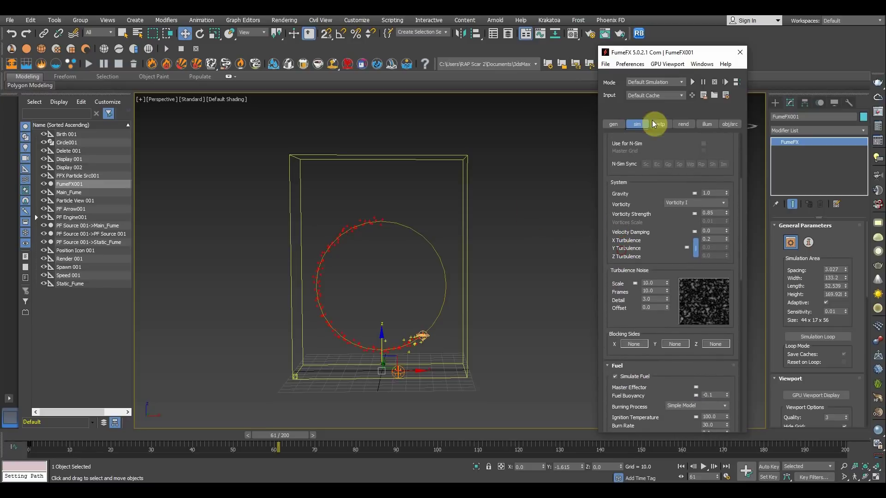
{"action": "left_click", "coordinate": [670, 65]}
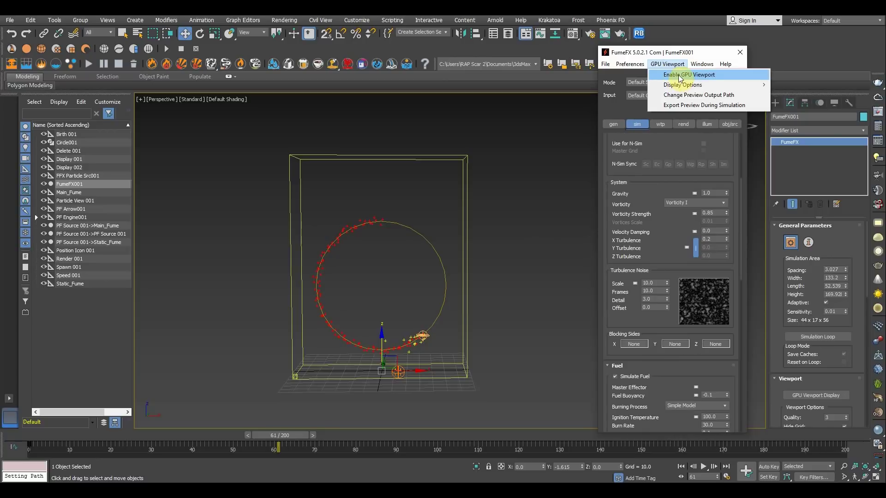
{"action": "left_click", "coordinate": [680, 78]}
{"action": "left_click_drag", "start_coordinate": [276, 435], "coordinate": [18, 442]}
{"action": "middle_click_drag", "start_coordinate": [358, 296], "coordinate": [411, 292]}
Step: Run the default simulation with its info window moved clear of the ring, open the general parameters and stop around frame 48
{"action": "left_click", "coordinate": [693, 82]}
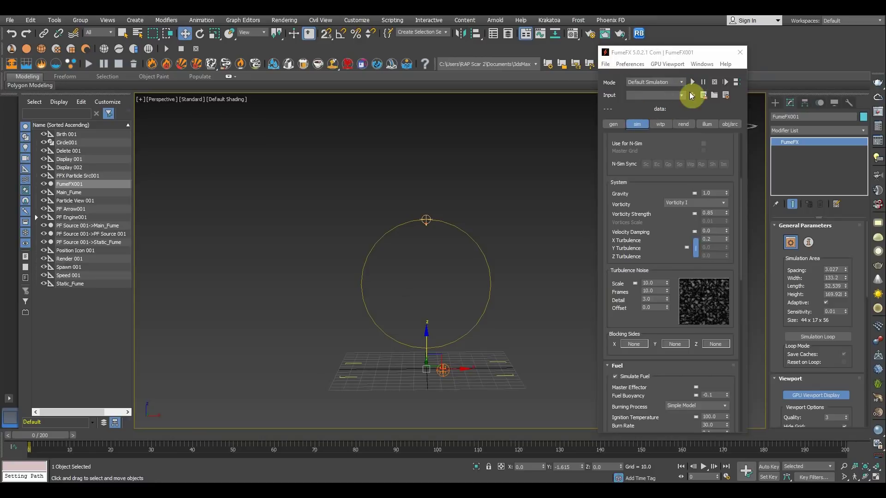
{"action": "left_click", "coordinate": [693, 82]}
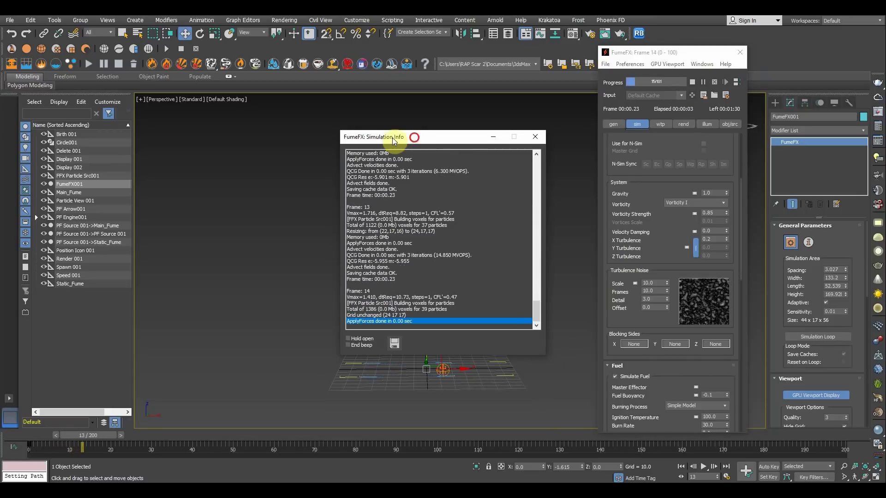
{"action": "left_click_drag", "start_coordinate": [412, 137], "coordinate": [112, 148]}
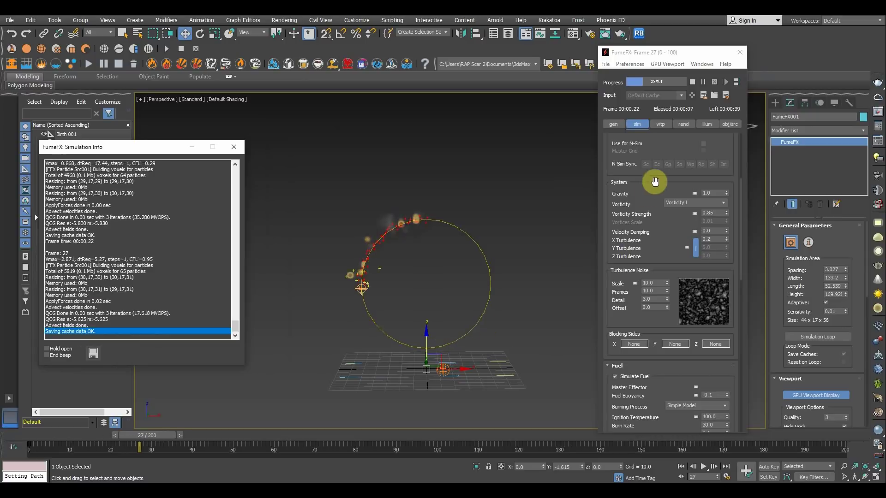
{"action": "left_click_drag", "start_coordinate": [625, 180], "coordinate": [645, 342]}
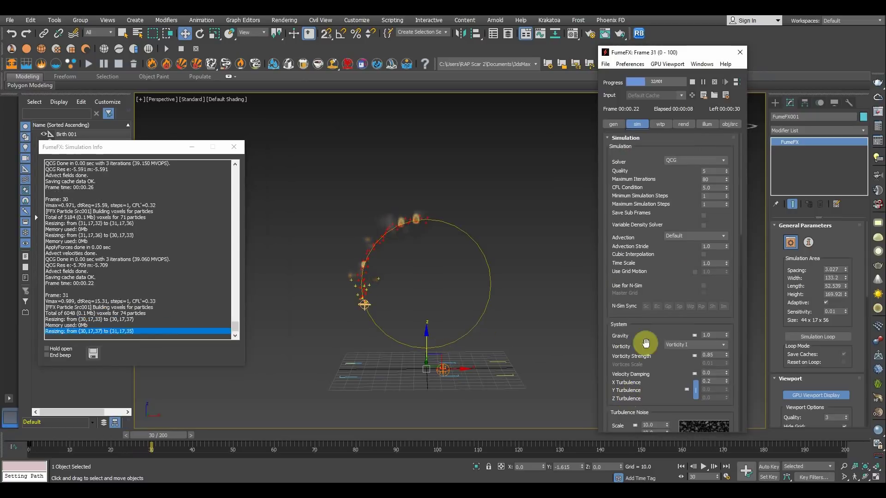
{"action": "left_click", "coordinate": [614, 124]}
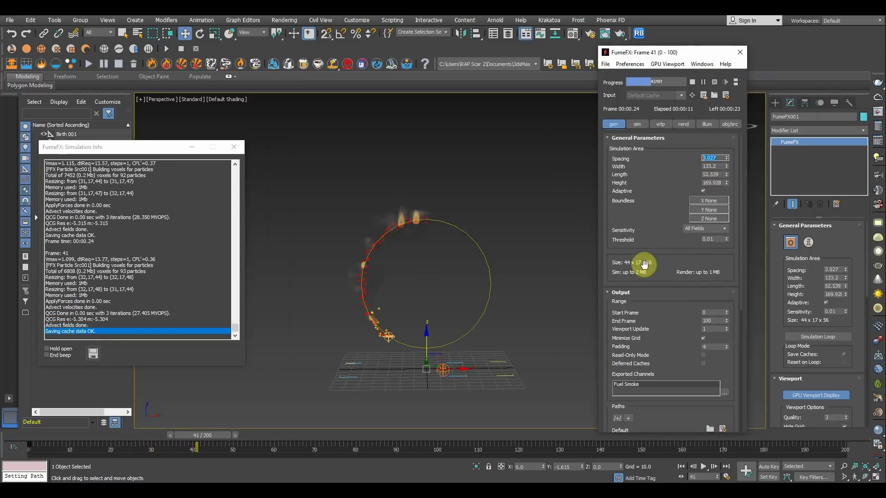
{"action": "left_click", "coordinate": [695, 82]}
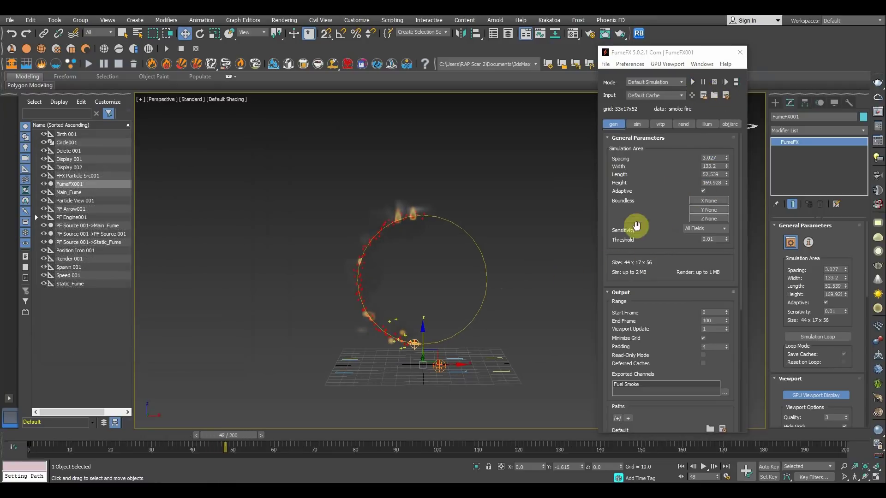
Step: Reduce the grid Spacing to 0.637, rerun the default simulation and stop it around frame 63
{"action": "left_click_drag", "start_coordinate": [727, 158], "coordinate": [727, 194]}
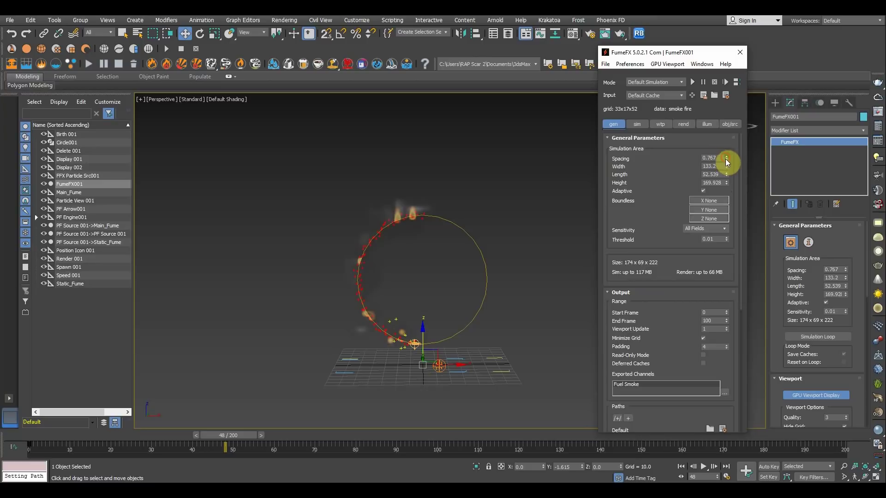
{"action": "left_click_drag", "start_coordinate": [725, 159], "coordinate": [726, 162]}
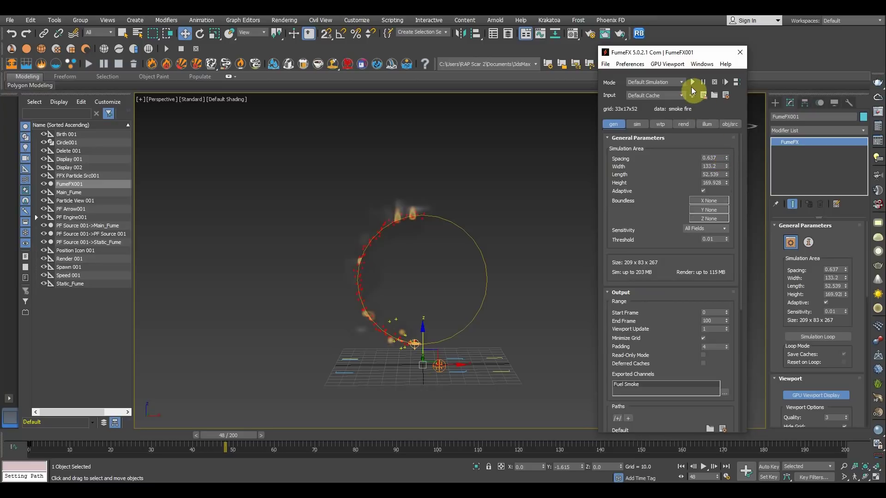
{"action": "left_click", "coordinate": [691, 83]}
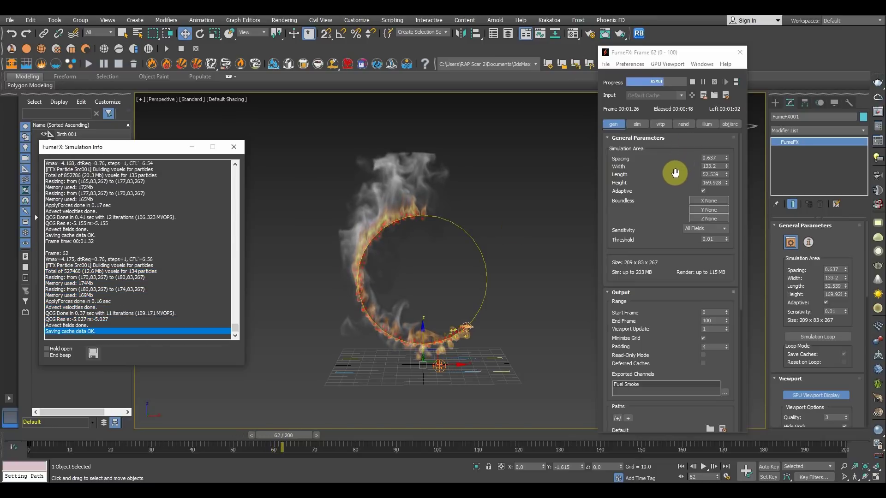
{"action": "left_click", "coordinate": [692, 82]}
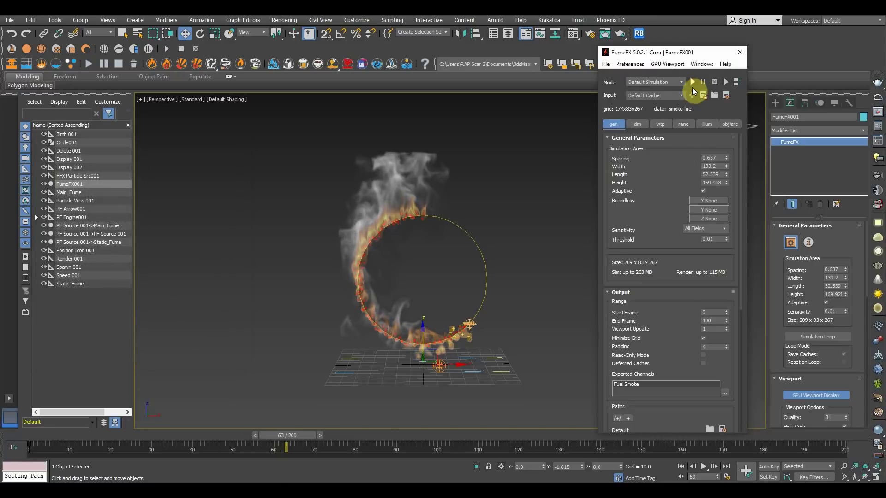
Step: Open Particle View, select the Speed operator in Main_Fume and turn off the FumeFX GPU viewport display
{"action": "scroll", "coordinate": [639, 184], "scroll_direction": "down", "scroll_amount": 4}
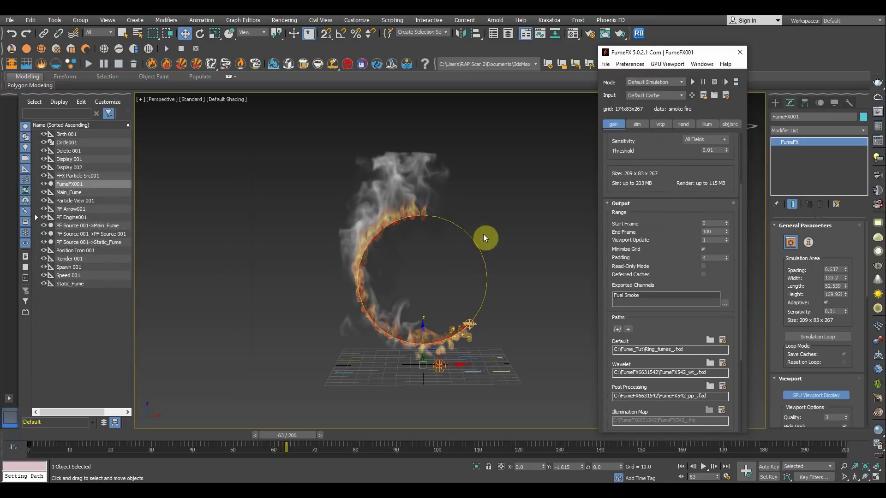
{"action": "key", "text": "6"}
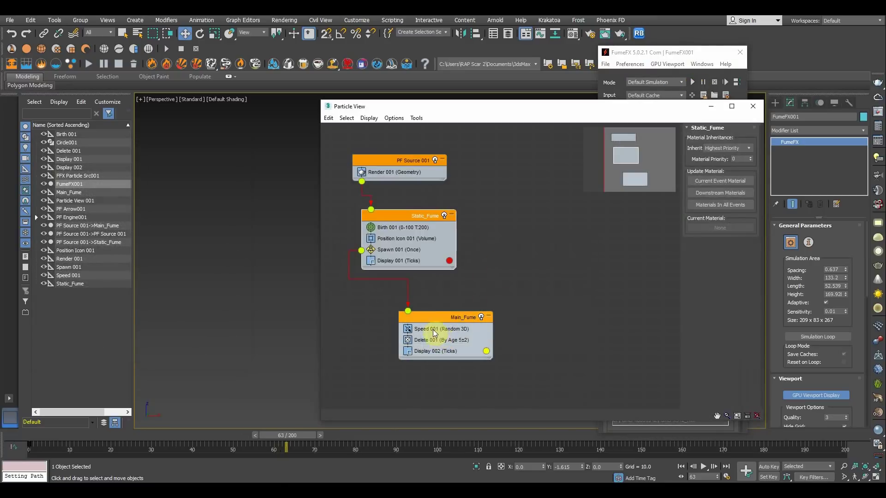
{"action": "left_click", "coordinate": [433, 331]}
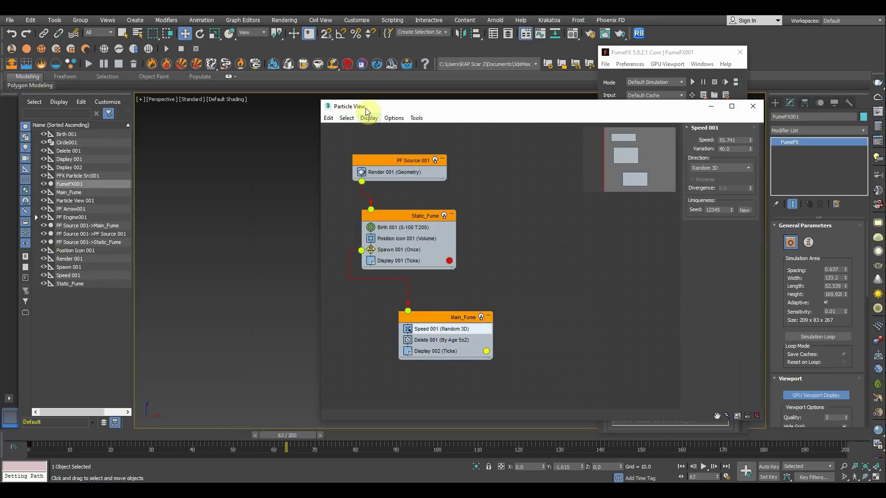
{"action": "left_click_drag", "start_coordinate": [367, 111], "coordinate": [593, 176]}
{"action": "left_click", "coordinate": [664, 64]}
{"action": "left_click", "coordinate": [661, 76]}
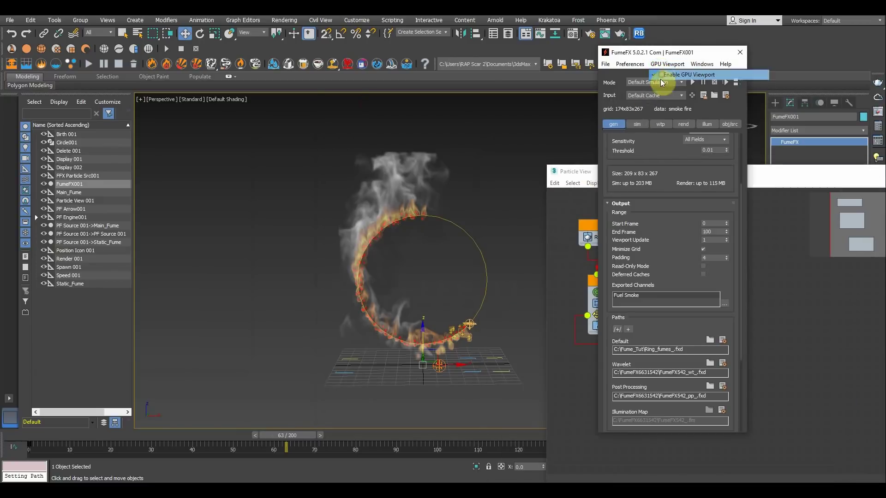
Step: Arrange and narrow Particle View so it sits clear of the ring, and move the timeline to frame 38
{"action": "left_click_drag", "start_coordinate": [757, 171], "coordinate": [580, 125]}
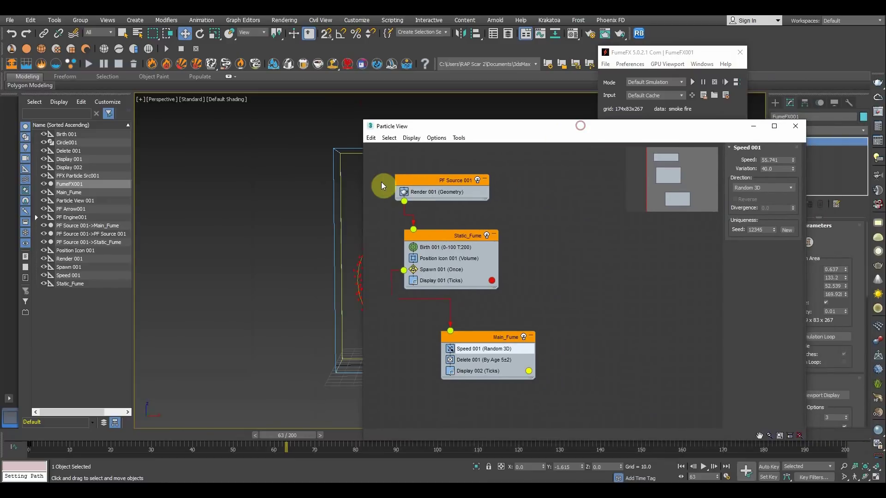
{"action": "left_click_drag", "start_coordinate": [364, 180], "coordinate": [514, 184]}
{"action": "middle_click_drag", "start_coordinate": [333, 248], "coordinate": [313, 247]}
{"action": "left_click_drag", "start_coordinate": [97, 442], "coordinate": [203, 447]}
{"action": "key", "text": "w"}
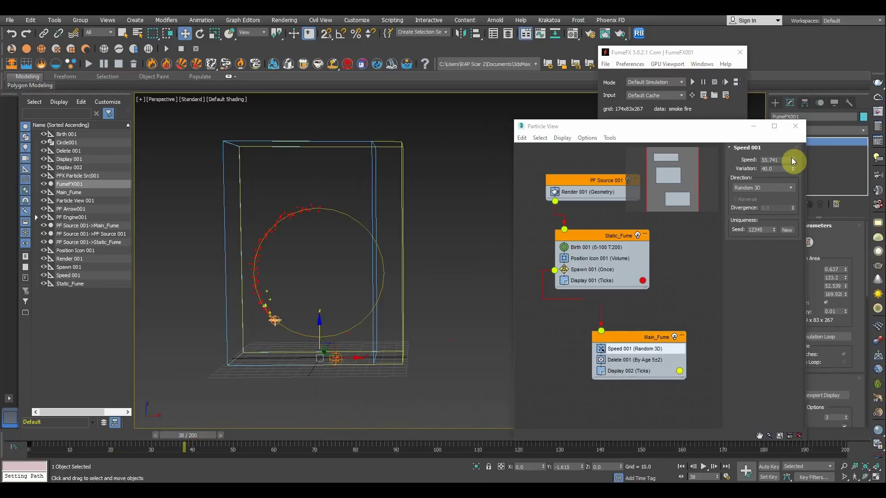
Step: Lower the speed of the Main_Fume particles and set the speed Variation to 20
{"action": "left_click_drag", "start_coordinate": [794, 160], "coordinate": [795, 203]}
{"action": "mouse_move", "coordinate": [184, 446]}
{"action": "left_mouse_down"}
{"action": "mouse_move", "coordinate": [258, 439]}
{"action": "mouse_move", "coordinate": [129, 446]}
{"action": "mouse_move", "coordinate": [189, 445]}
{"action": "left_mouse_up"}
{"action": "double_click", "coordinate": [768, 168]}
{"action": "type", "text": "20"}
{"action": "key", "text": "Return"}
Step: Set the Spawn operator's Offspring to 5, check the particles at frame 60 and close Particle View
{"action": "left_click", "coordinate": [593, 269]}
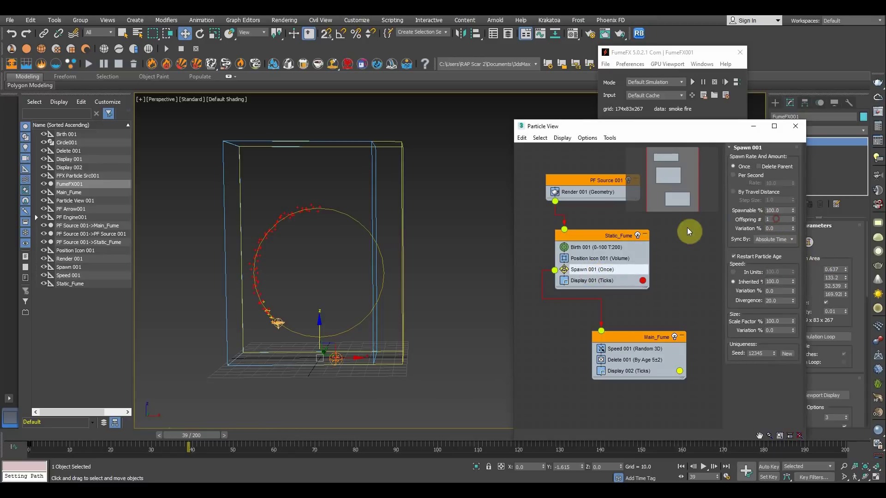
{"action": "double_click", "coordinate": [777, 220]}
{"action": "type", "text": "5"}
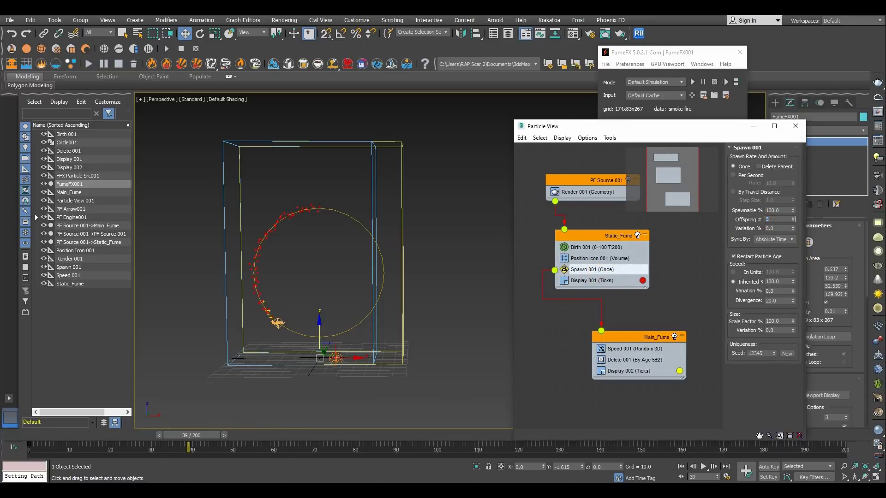
{"action": "left_click_drag", "start_coordinate": [189, 445], "coordinate": [274, 443]}
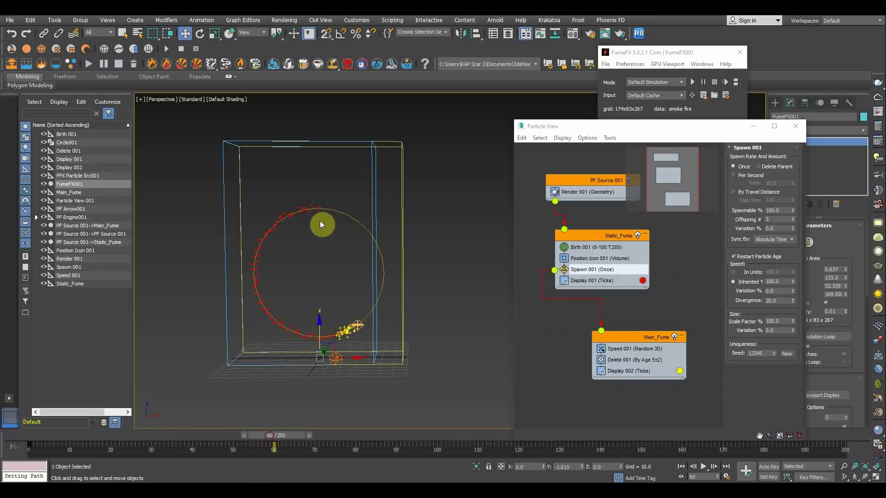
{"action": "key", "text": "w"}
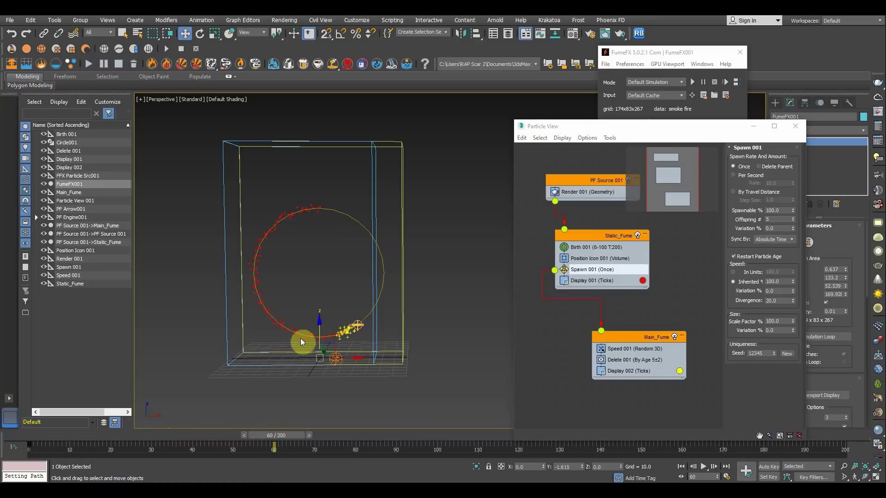
{"action": "left_click", "coordinate": [795, 126]}
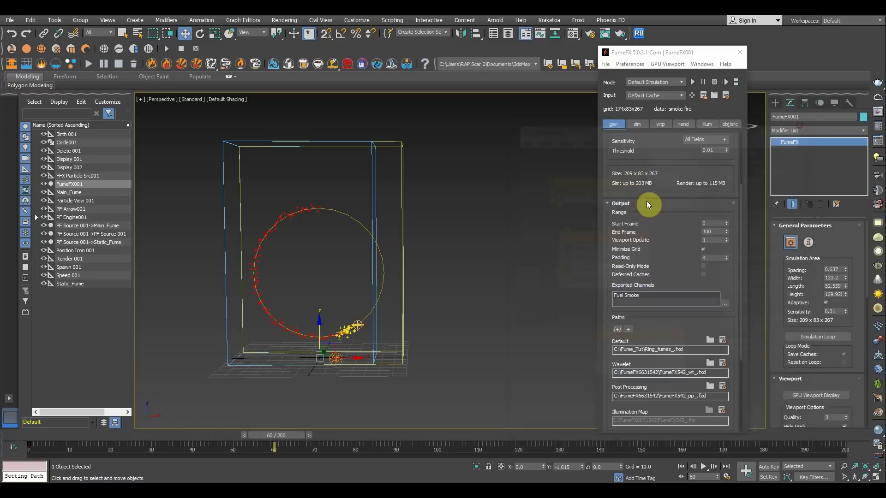
Step: Set the simulation's X Turbulence to 1 and the Turbulence Noise Scale to 6
{"action": "left_click", "coordinate": [637, 124]}
{"action": "scroll", "coordinate": [628, 272], "scroll_direction": "down", "scroll_amount": 3}
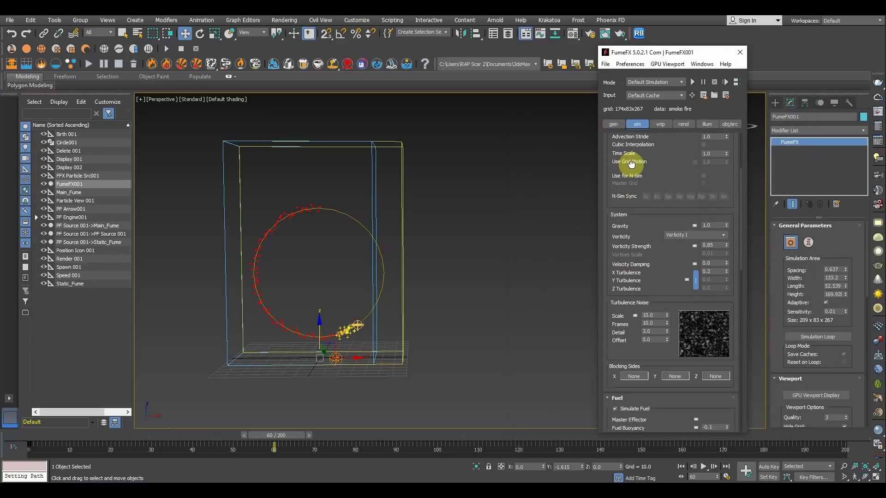
{"action": "double_click", "coordinate": [707, 271]}
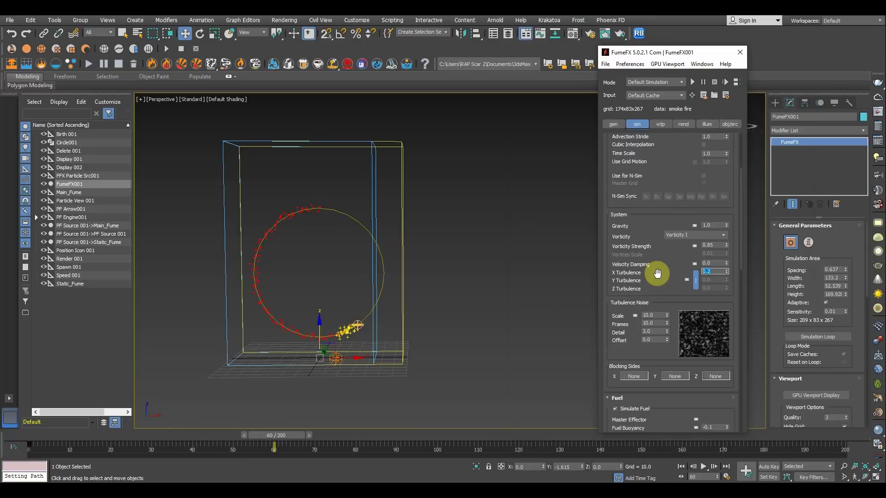
{"action": "type", "text": "1"}
{"action": "key", "text": "Return"}
{"action": "scroll", "coordinate": [644, 259], "scroll_direction": "down", "scroll_amount": 1}
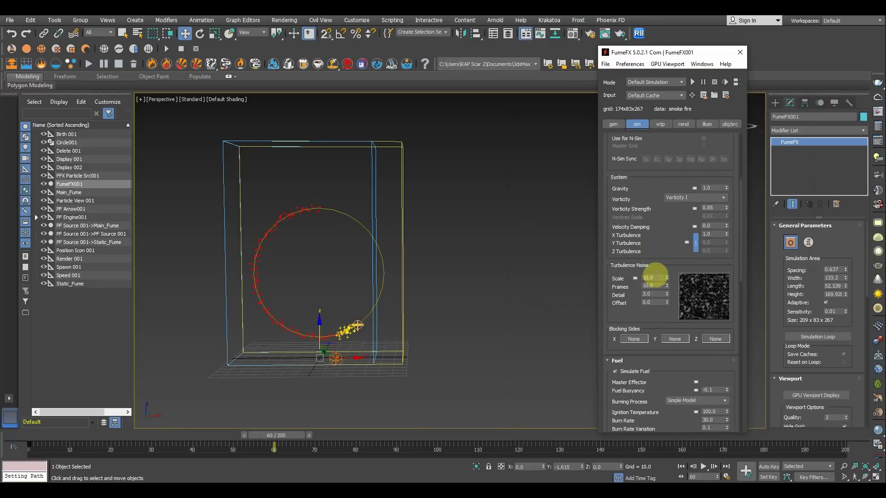
{"action": "type", "text": "6"}
{"action": "key", "text": "Return"}
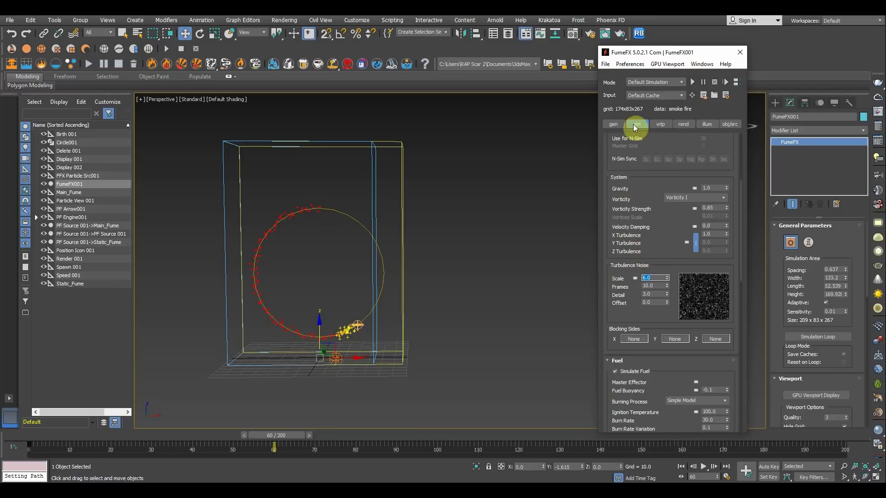
Step: Disable the Smoke channel of the FumeFX particle source
{"action": "scroll", "coordinate": [612, 273], "scroll_direction": "down", "scroll_amount": 7}
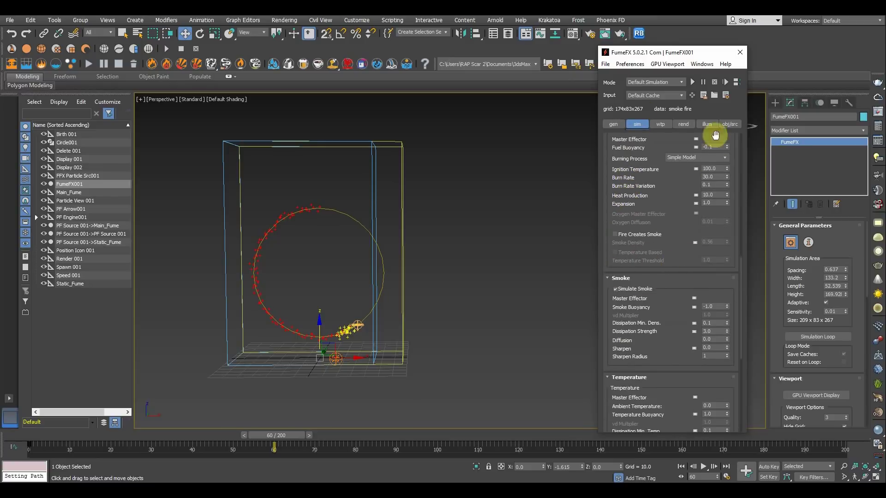
{"action": "left_click", "coordinate": [730, 125]}
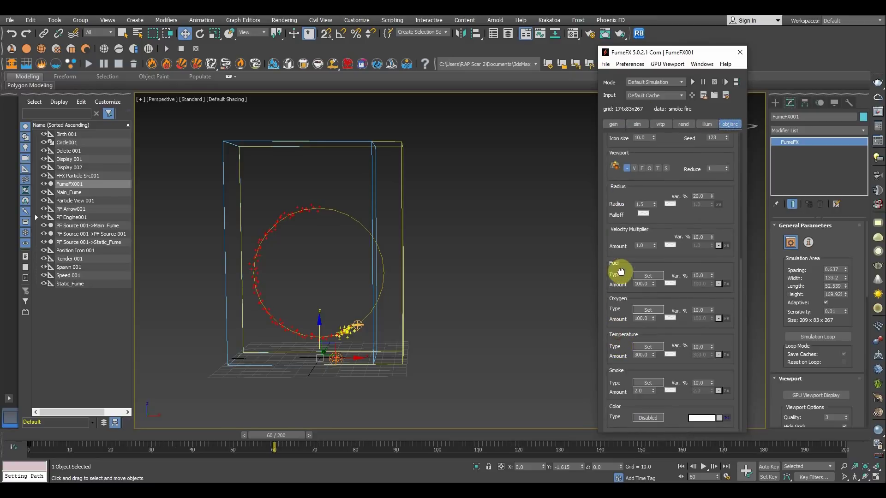
{"action": "left_click", "coordinate": [646, 382]}
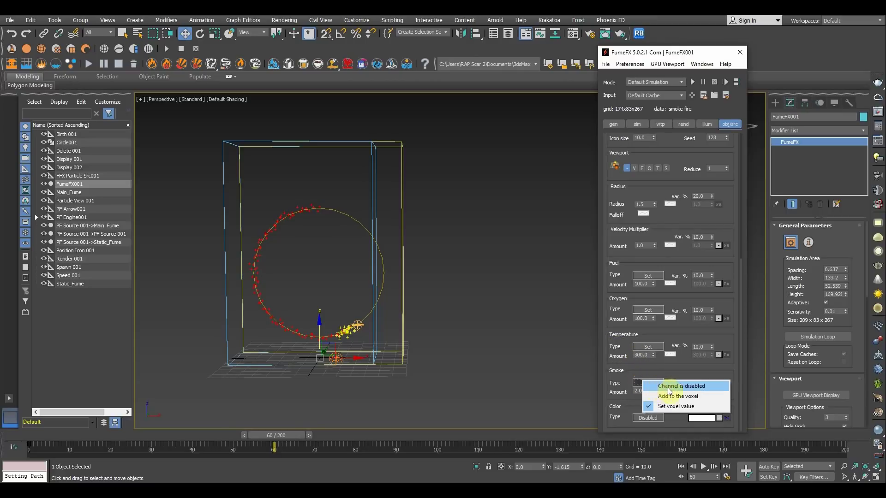
{"action": "left_click", "coordinate": [651, 388]}
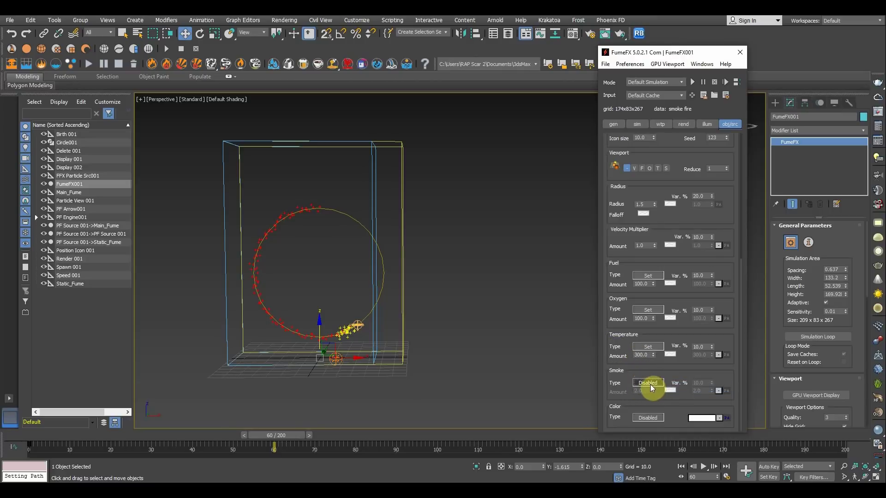
Step: Enable Fire Creates Smoke in the Fuel settings with a Smoke Density of 1.0
{"action": "left_click", "coordinate": [639, 125]}
{"action": "left_click_drag", "start_coordinate": [623, 301], "coordinate": [629, 186]}
{"action": "left_click", "coordinate": [616, 250]}
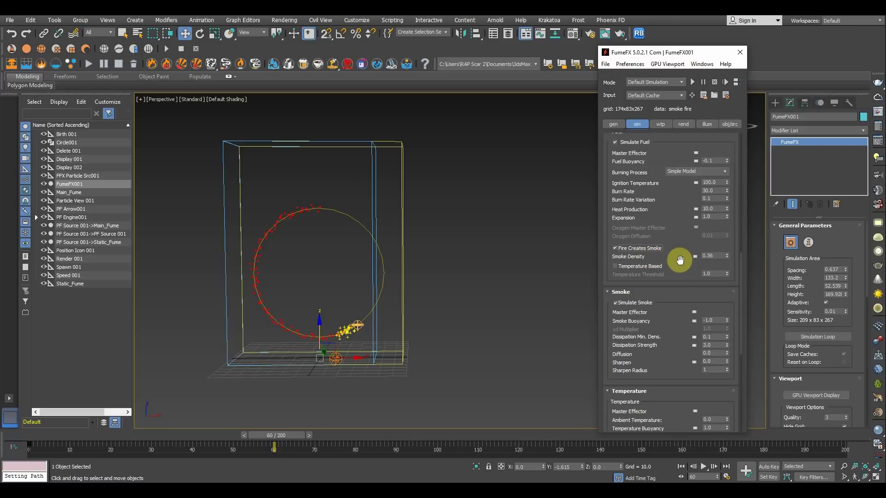
{"action": "double_click", "coordinate": [719, 256]}
{"action": "middle_click_drag", "start_coordinate": [468, 237], "coordinate": [457, 254]}
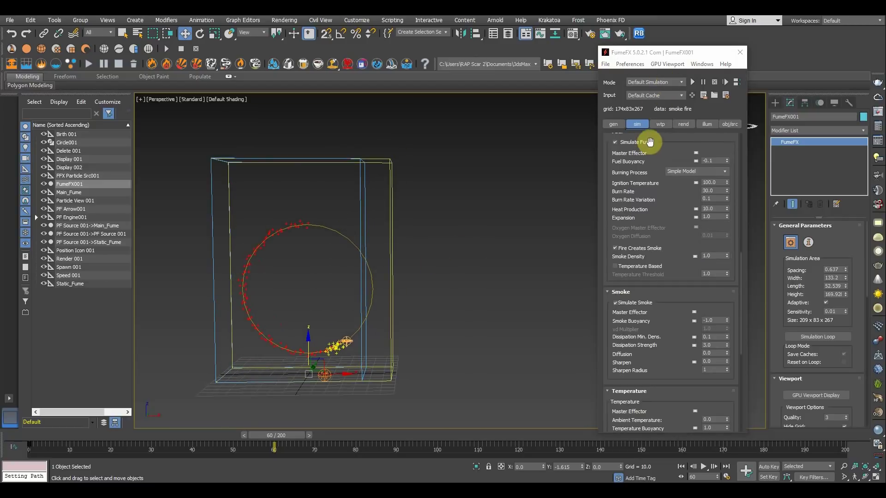
Step: Run the default simulation and enable the GPU viewport display while it is calculating
{"action": "left_click", "coordinate": [694, 81]}
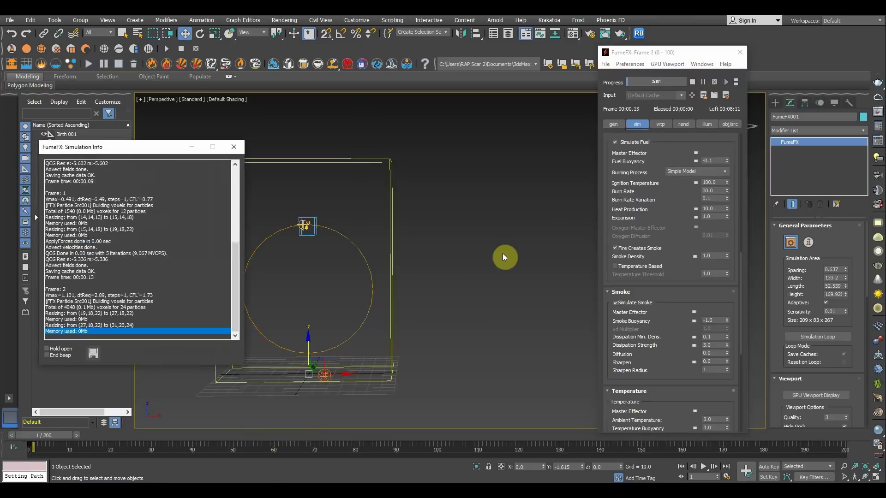
{"action": "left_click", "coordinate": [668, 64]}
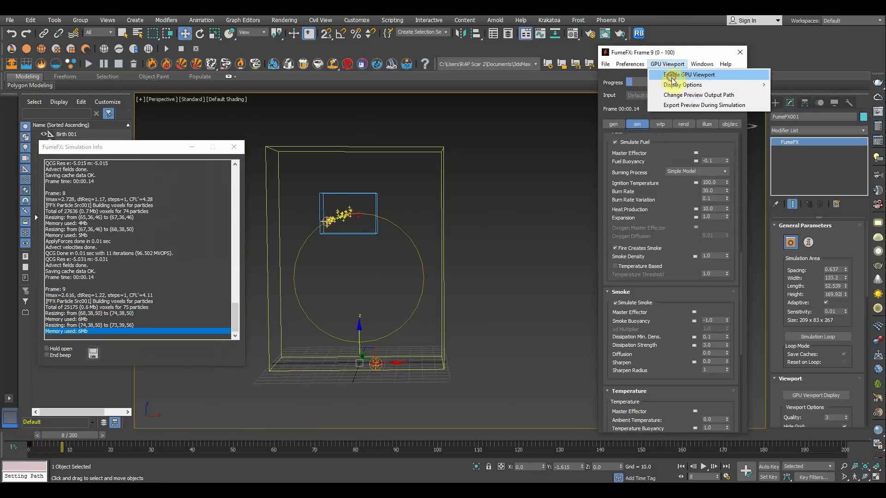
{"action": "left_click", "coordinate": [670, 74]}
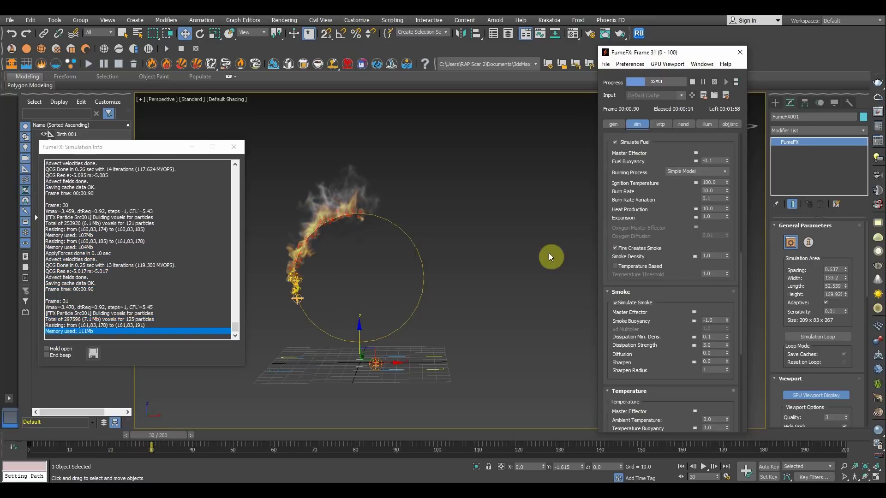
Step: Reduce the Smoke Density of the fire-created smoke to 0.3 and stop the simulation around frame 44
{"action": "mouse_move", "coordinate": [631, 347]}
{"action": "left_mouse_down"}
{"action": "mouse_move", "coordinate": [632, 191]}
{"action": "mouse_move", "coordinate": [655, 274]}
{"action": "mouse_move", "coordinate": [658, 226]}
{"action": "mouse_move", "coordinate": [646, 343]}
{"action": "left_mouse_up"}
{"action": "left_click_drag", "start_coordinate": [717, 242], "coordinate": [653, 248]}
{"action": "type", "text": "0.5"}
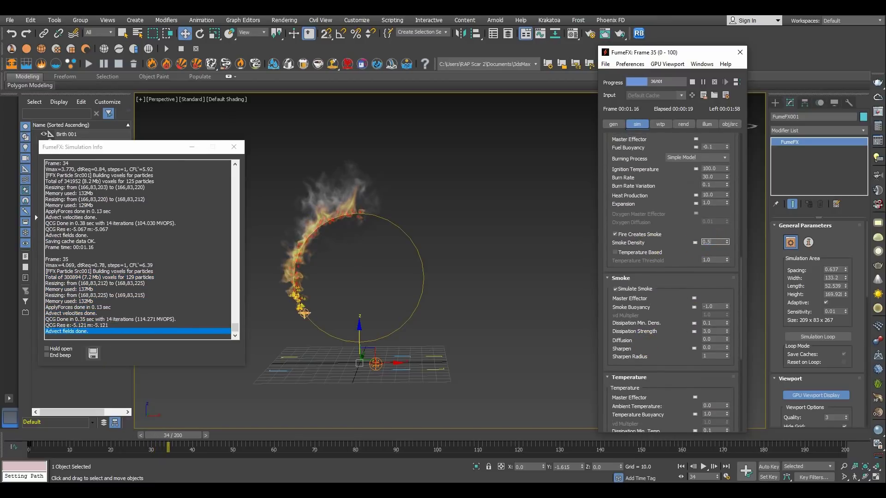
{"action": "left_click", "coordinate": [651, 245]}
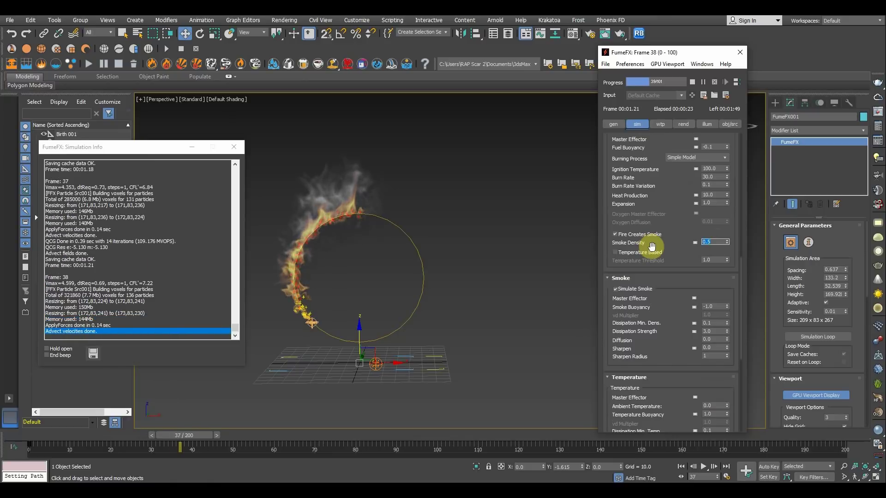
{"action": "left_click", "coordinate": [711, 242]}
{"action": "type", "text": "0."}
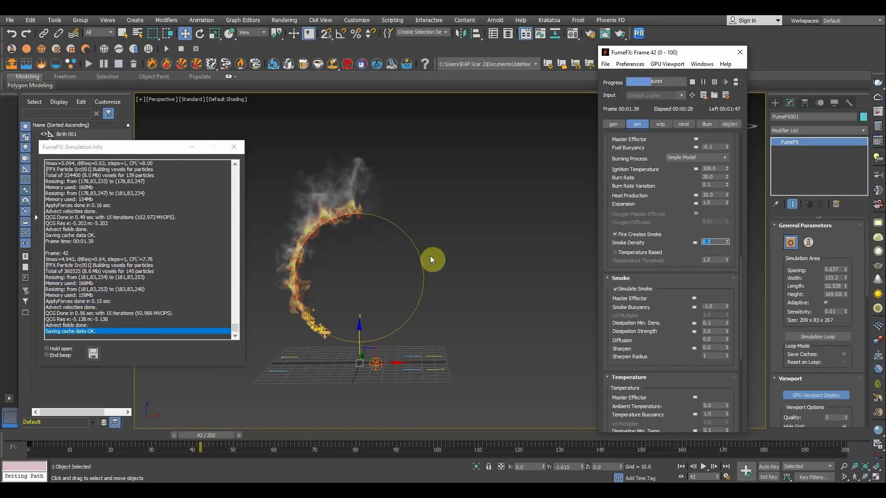
{"action": "left_click", "coordinate": [693, 83]}
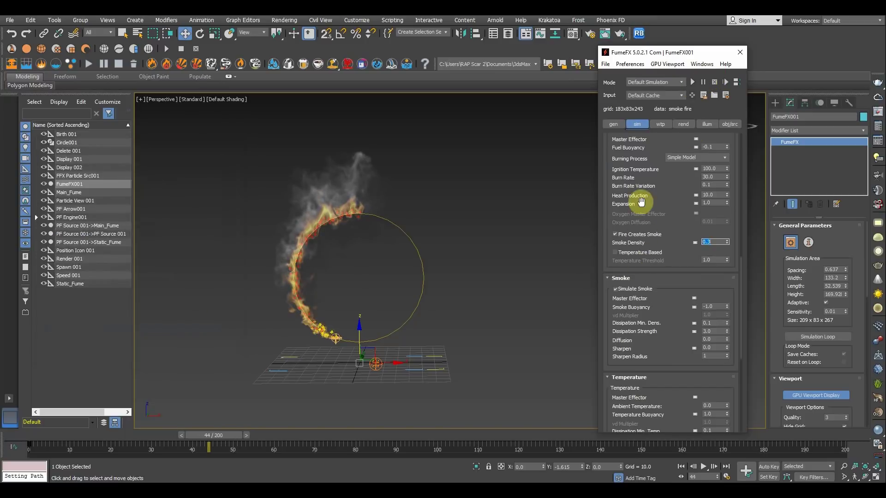
Step: Set the fuel Burn Rate to 20 and the Burn Rate Variation to 0.85
{"action": "scroll", "coordinate": [642, 208], "scroll_direction": "up", "scroll_amount": 4}
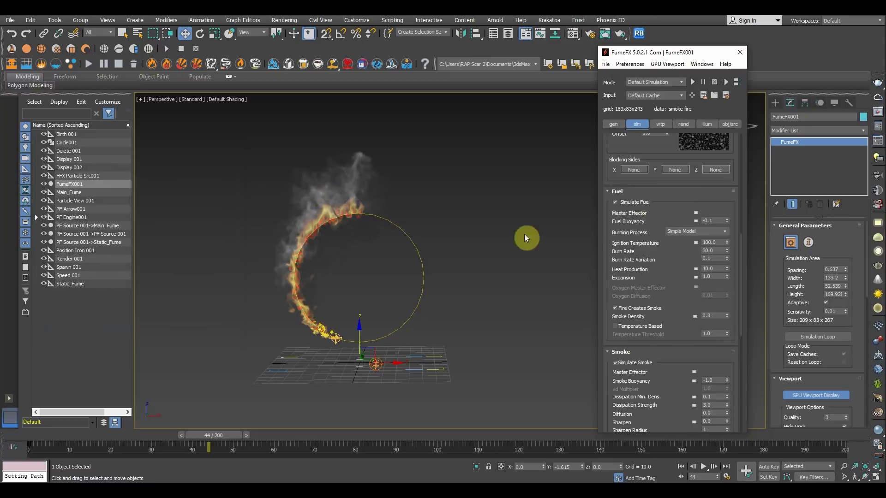
{"action": "double_click", "coordinate": [708, 251]}
{"action": "type", "text": "2"}
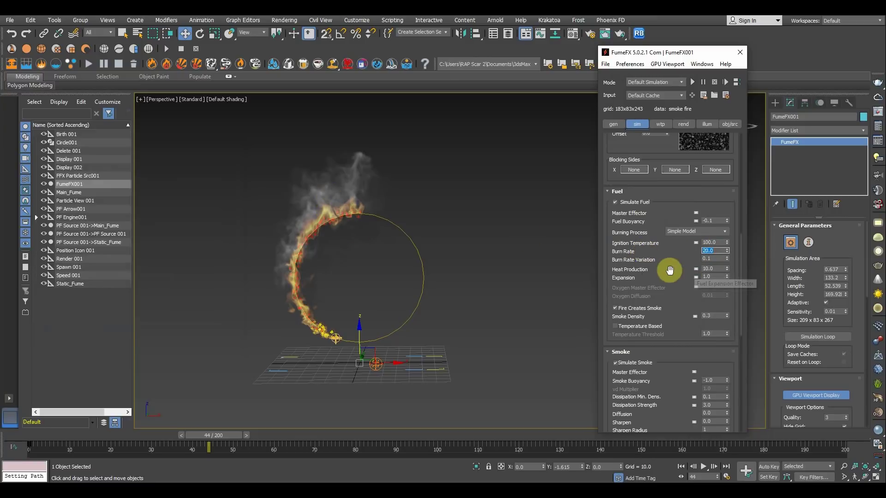
{"action": "double_click", "coordinate": [715, 259]}
{"action": "type", "text": "0."}
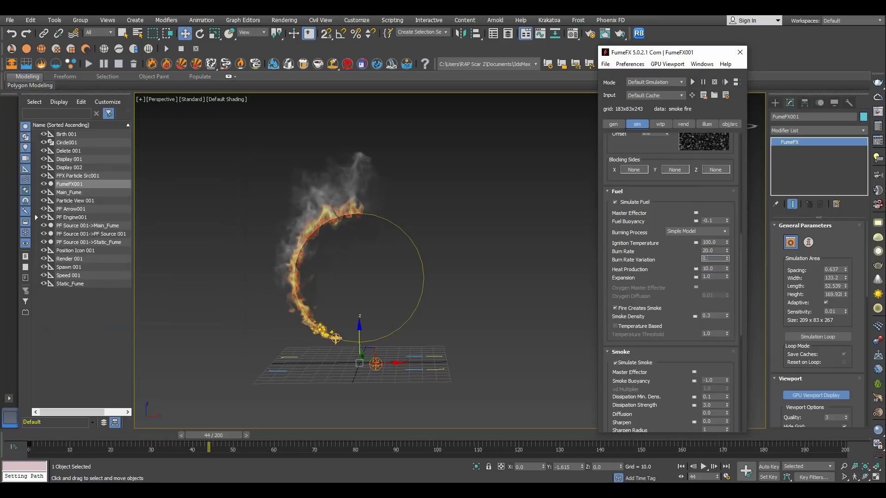
{"action": "type", "text": "85"}
{"action": "key", "text": "Return"}
Step: Set the fuel Expansion to 1.65
{"action": "left_click_drag", "start_coordinate": [660, 266], "coordinate": [664, 247]}
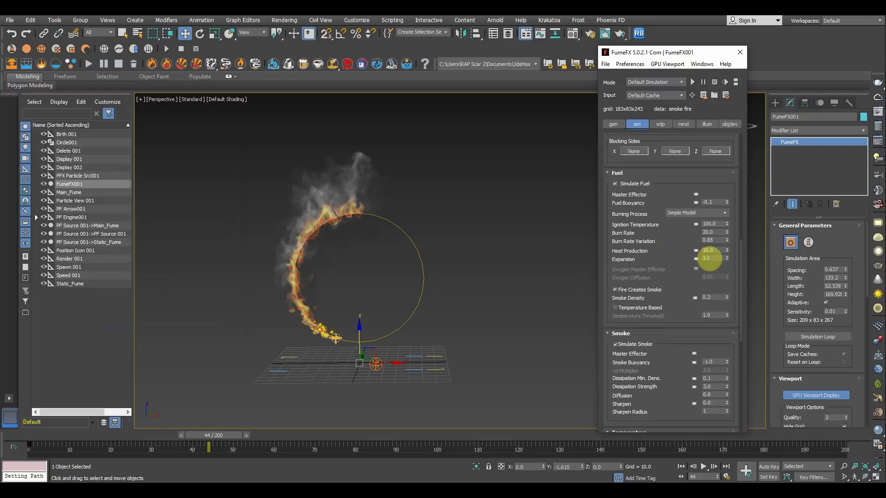
{"action": "left_click_drag", "start_coordinate": [715, 258], "coordinate": [643, 259]}
{"action": "type", "text": "1."}
{"action": "type", "text": "61"}
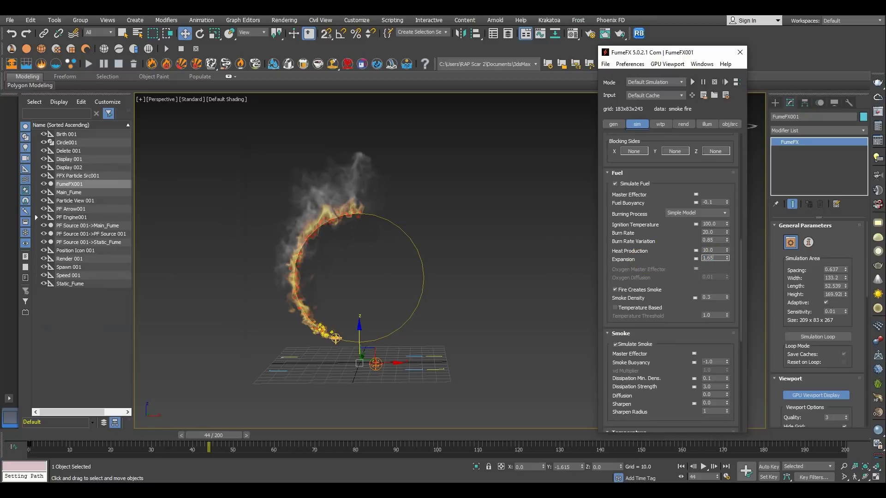
{"action": "type", "text": "5"}
{"action": "key", "text": "Return"}
Step: Run the default simulation through frame 100 and check the spawn flow in Particle View while it calculates
{"action": "left_click", "coordinate": [692, 83]}
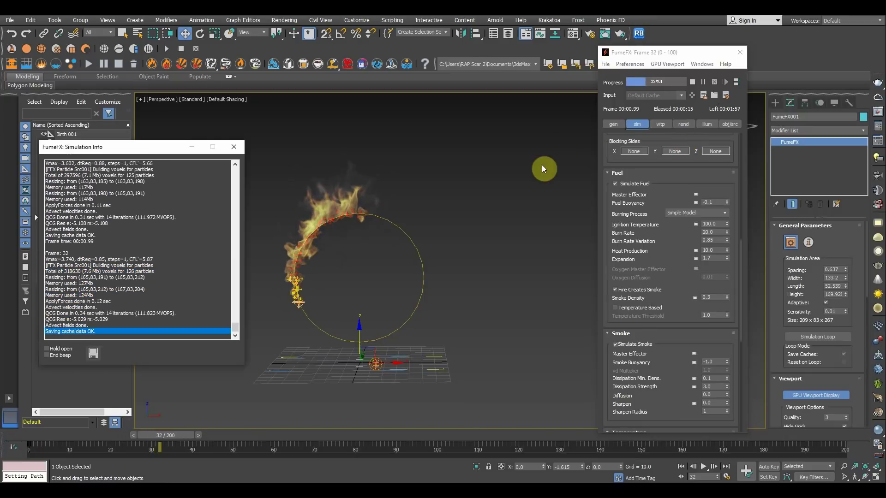
{"action": "key", "text": "6"}
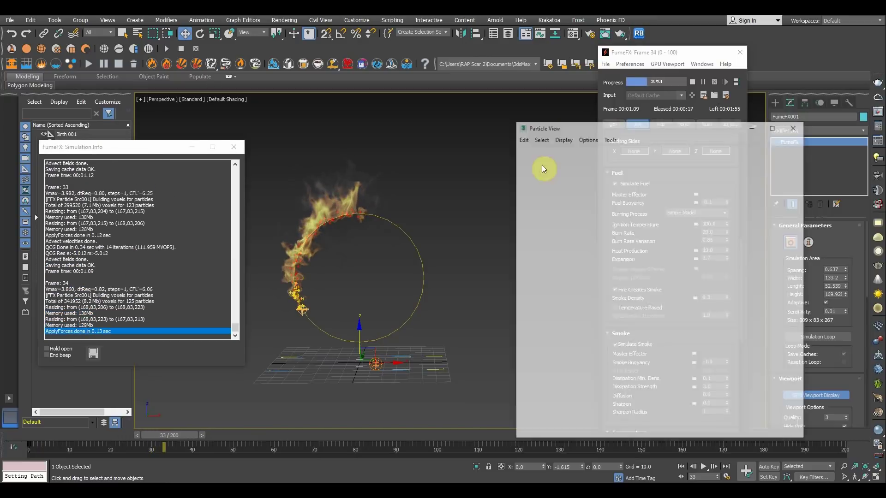
{"action": "left_click", "coordinate": [564, 281]}
{"action": "left_click", "coordinate": [600, 371]}
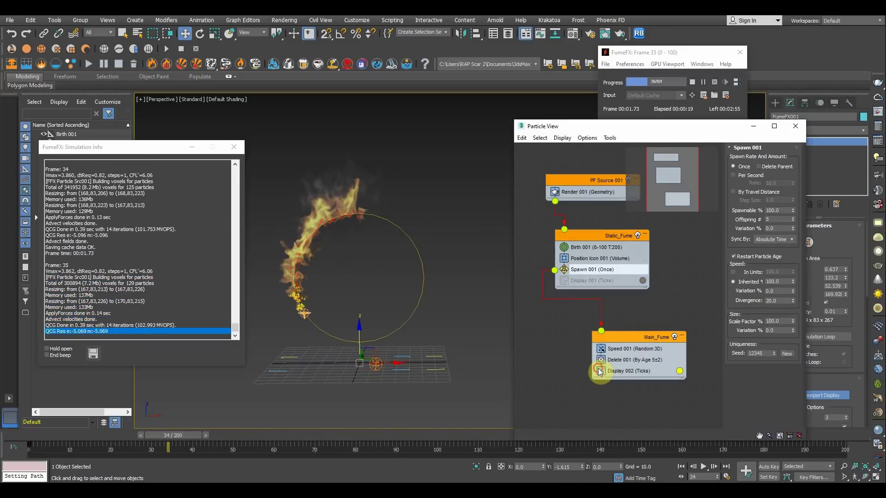
{"action": "left_click", "coordinate": [759, 126]}
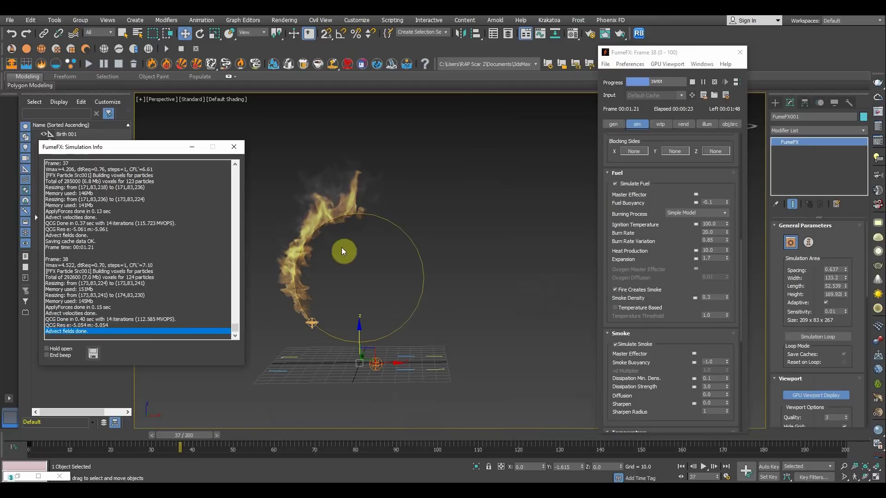
{"action": "middle_click_drag", "start_coordinate": [467, 179], "coordinate": [504, 174]}
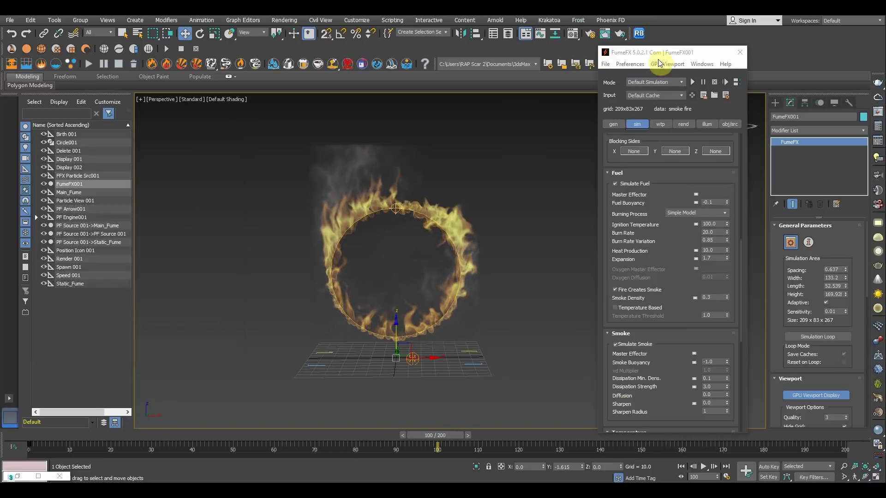
Step: Set the render output size to HDTV (video) at 1280x720
{"action": "left_click_drag", "start_coordinate": [659, 52], "coordinate": [627, 72]}
{"action": "left_click", "coordinate": [590, 34]}
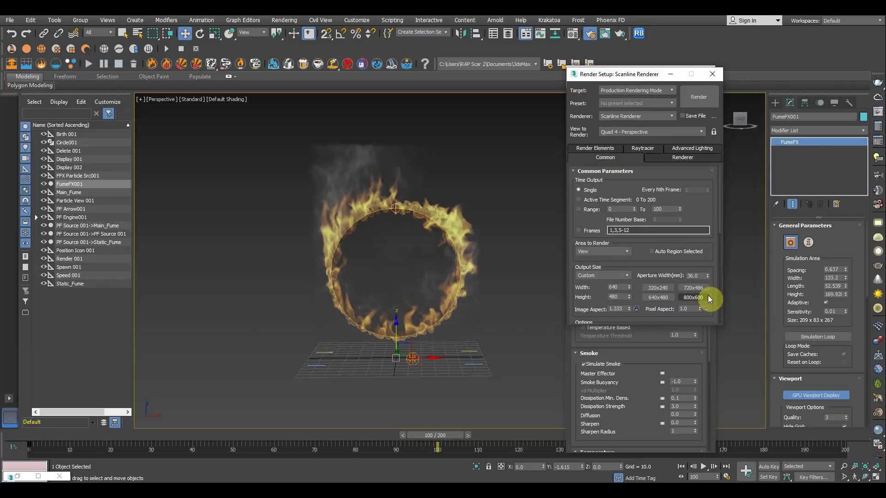
{"action": "left_click", "coordinate": [619, 275]}
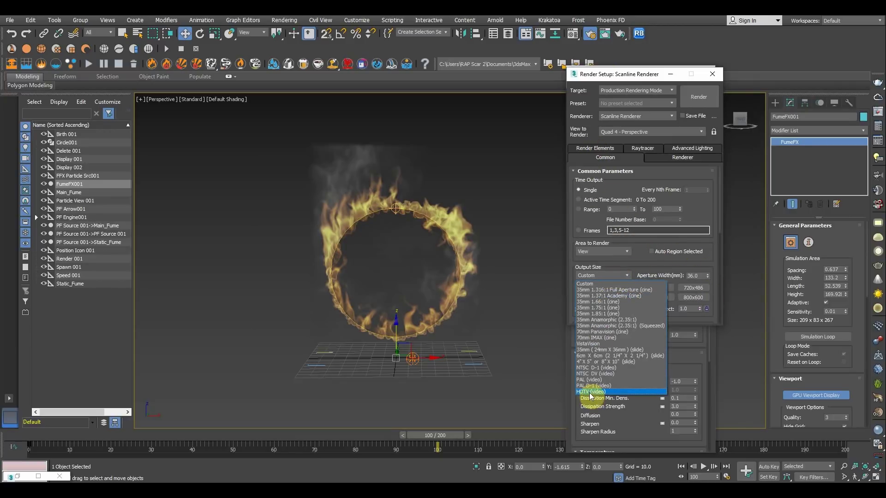
{"action": "left_click", "coordinate": [591, 392]}
{"action": "left_click", "coordinate": [658, 298]}
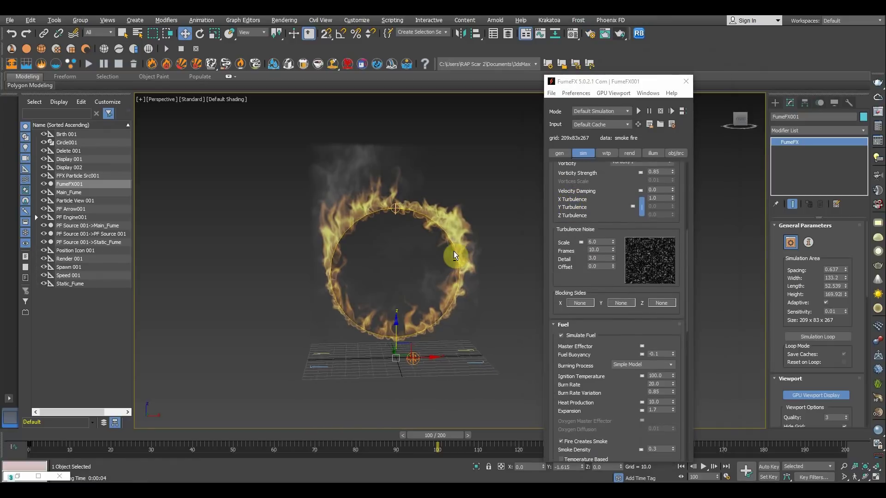
Step: Review the FumeFX Fire and FumeFX Smoke render elements and the list of available element types in the render setup
{"action": "left_click", "coordinate": [591, 36]}
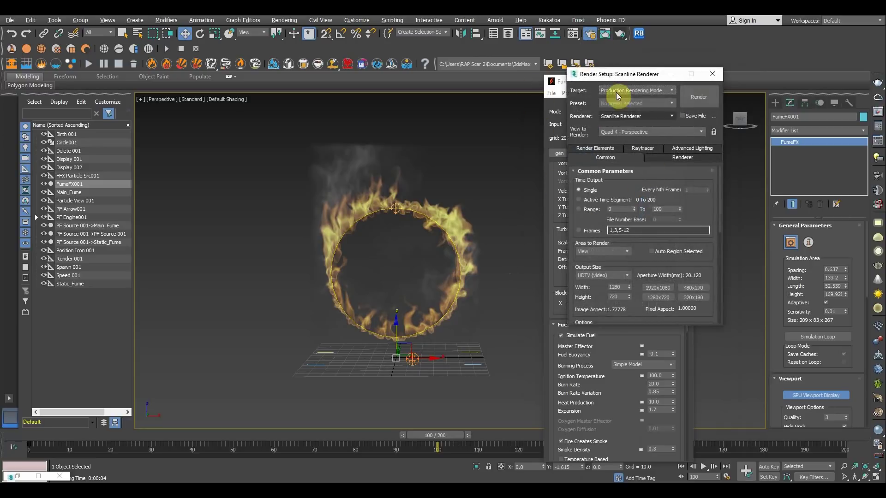
{"action": "left_click_drag", "start_coordinate": [616, 74], "coordinate": [419, 91]}
{"action": "left_click", "coordinate": [397, 164]}
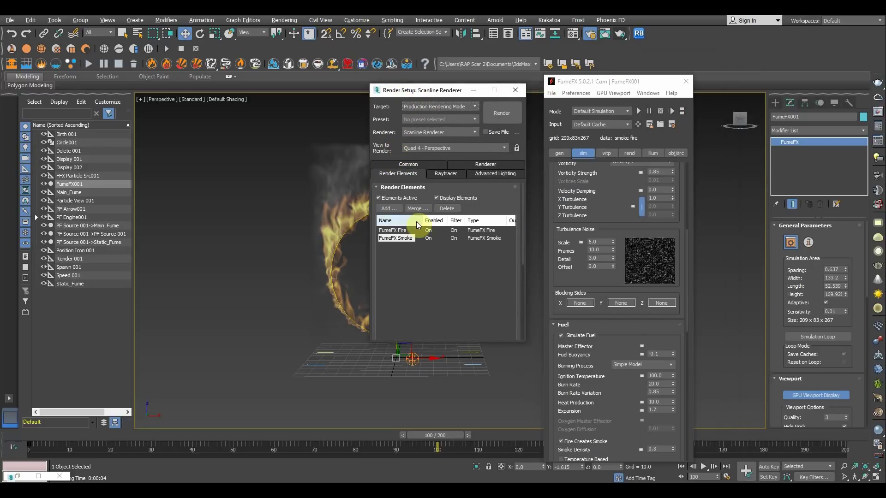
{"action": "left_click", "coordinate": [388, 209]}
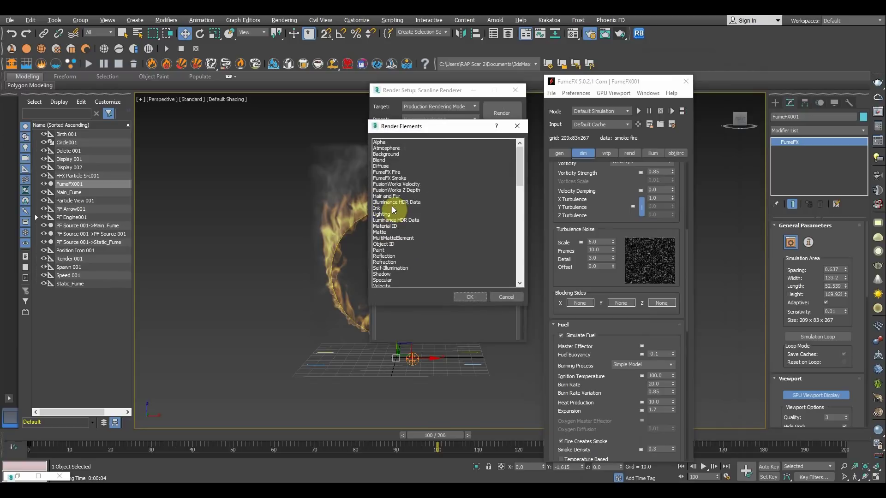
{"action": "left_click", "coordinate": [507, 297]}
{"action": "left_click", "coordinate": [397, 237]}
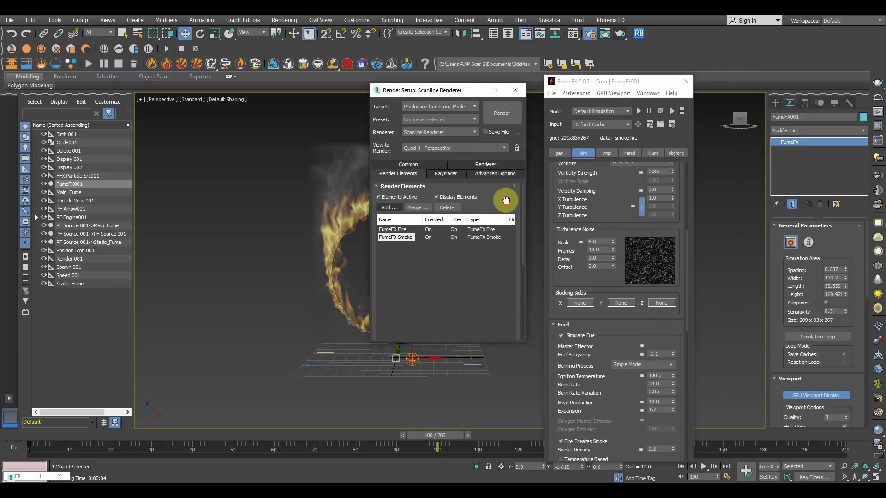
{"action": "left_click_drag", "start_coordinate": [506, 197], "coordinate": [509, 197]}
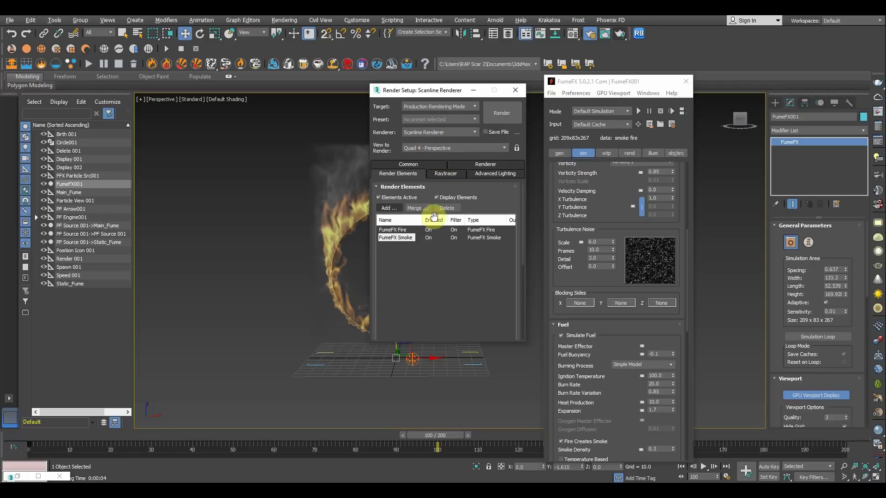
{"action": "left_click_drag", "start_coordinate": [492, 197], "coordinate": [492, 193]}
{"action": "scroll", "coordinate": [492, 193], "scroll_direction": "down", "scroll_amount": 1}
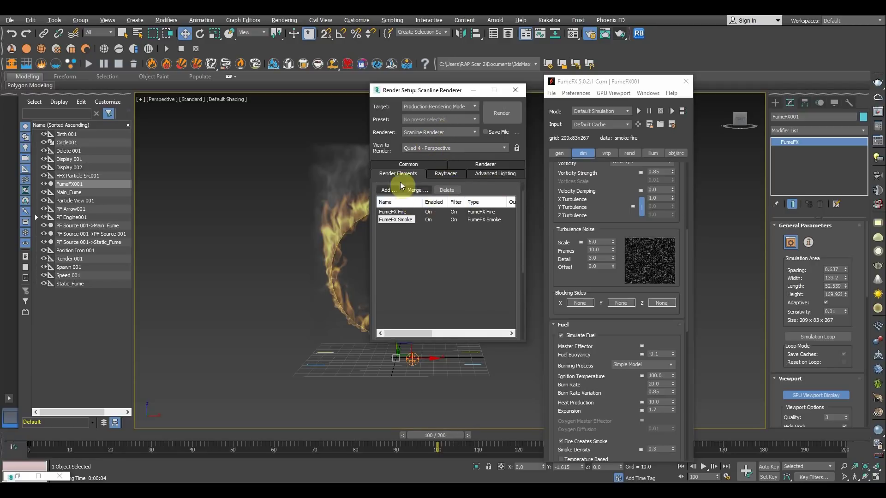
Step: Render frame 100 and inspect the separate FumeFX Smoke and FumeFX Fire element images before closing them
{"action": "left_click", "coordinate": [497, 119]}
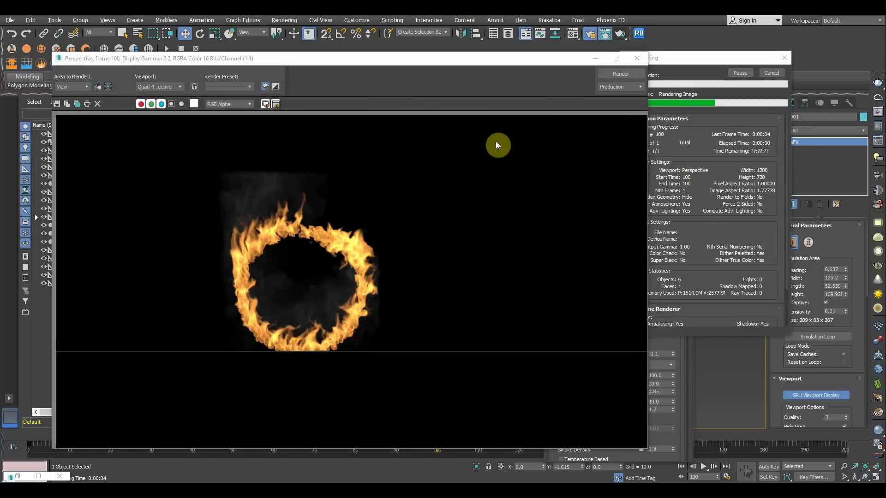
{"action": "left_click_drag", "start_coordinate": [628, 83], "coordinate": [150, 79]}
{"action": "left_click_drag", "start_coordinate": [733, 88], "coordinate": [353, 83]}
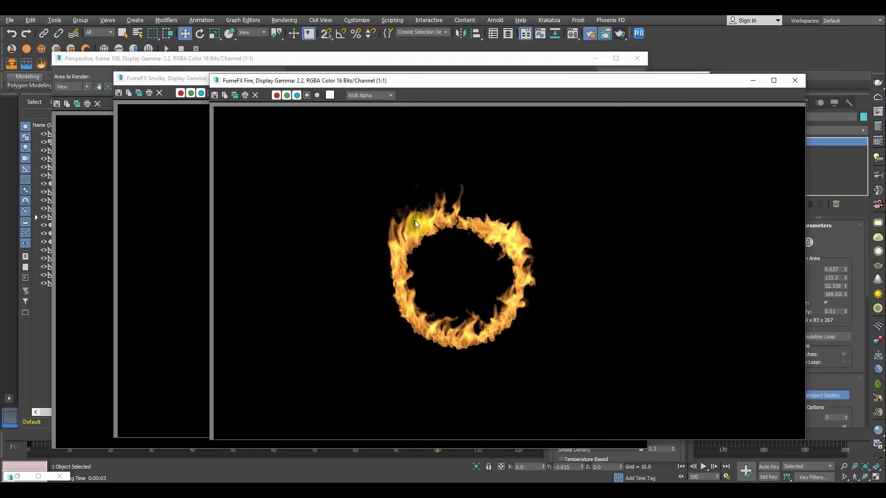
{"action": "left_click_drag", "start_coordinate": [308, 84], "coordinate": [431, 78]}
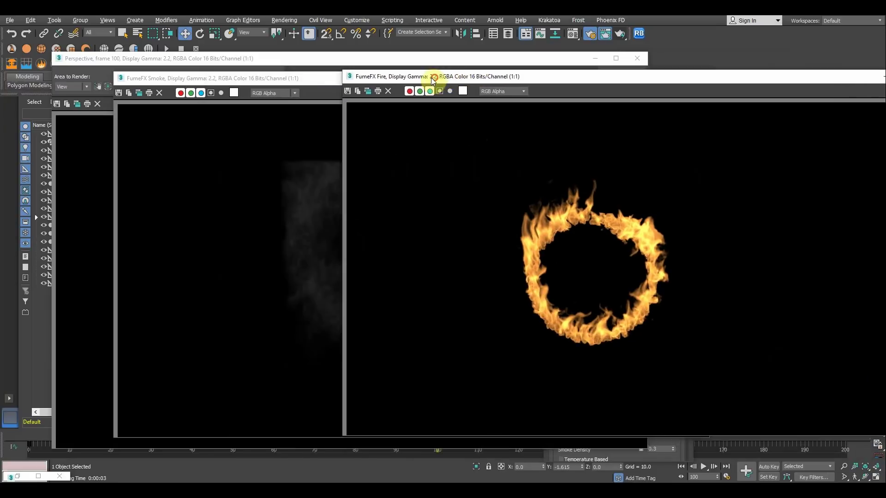
{"action": "left_click", "coordinate": [229, 189]}
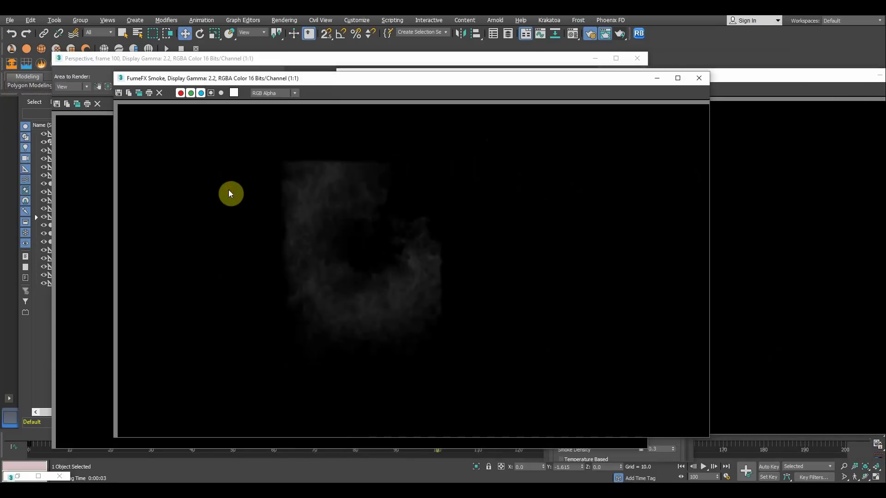
{"action": "left_click", "coordinate": [697, 79]}
{"action": "left_click_drag", "start_coordinate": [673, 83], "coordinate": [401, 85]}
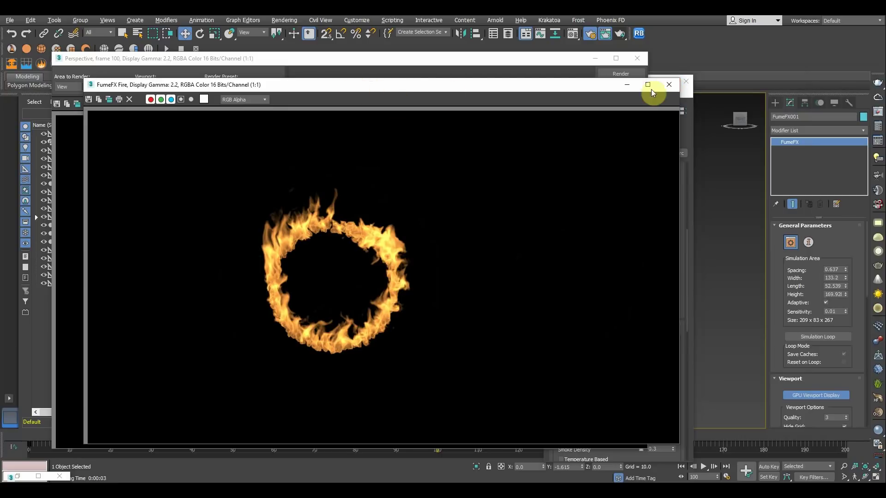
{"action": "left_click", "coordinate": [670, 84]}
Step: Compare the rendered fire ring with the viewport preview, then close the rendered frame and the render setup
{"action": "left_click_drag", "start_coordinate": [290, 62], "coordinate": [631, 64]}
{"action": "middle_click_drag", "start_coordinate": [201, 232], "coordinate": [145, 237]}
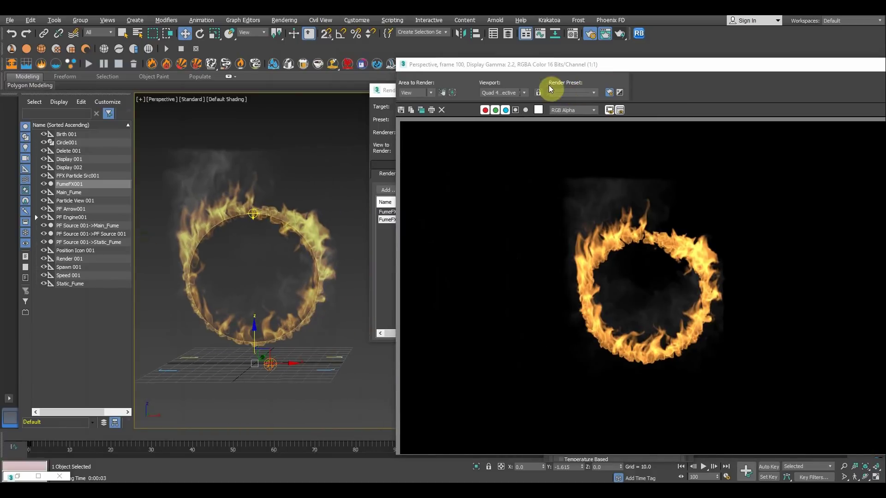
{"action": "left_click_drag", "start_coordinate": [528, 66], "coordinate": [431, 56]}
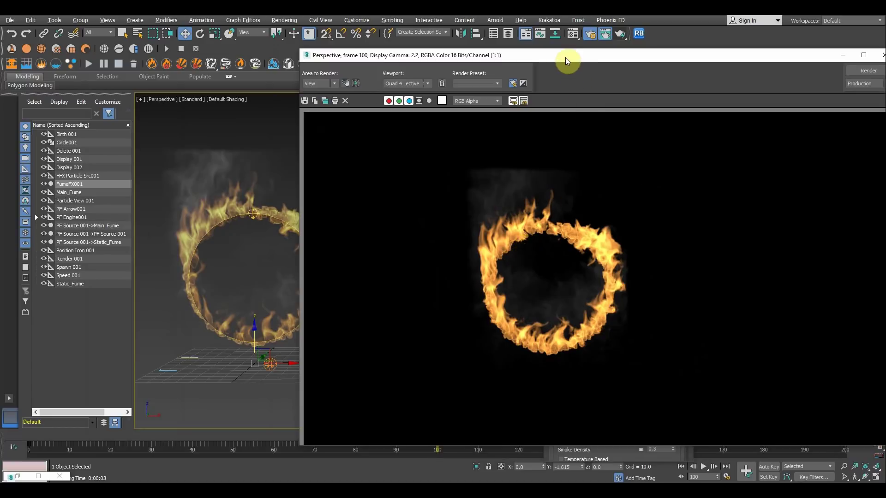
{"action": "left_click_drag", "start_coordinate": [566, 57], "coordinate": [384, 66]}
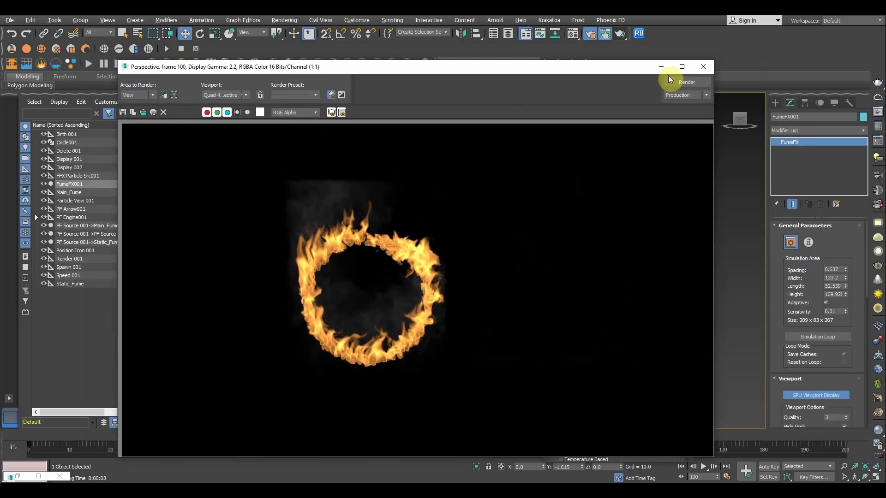
{"action": "left_click", "coordinate": [703, 66]}
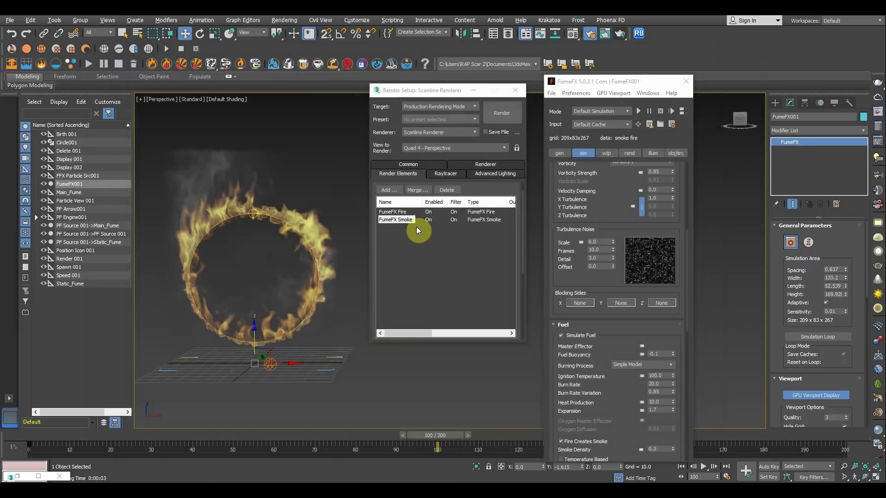
{"action": "left_click", "coordinate": [511, 89]}
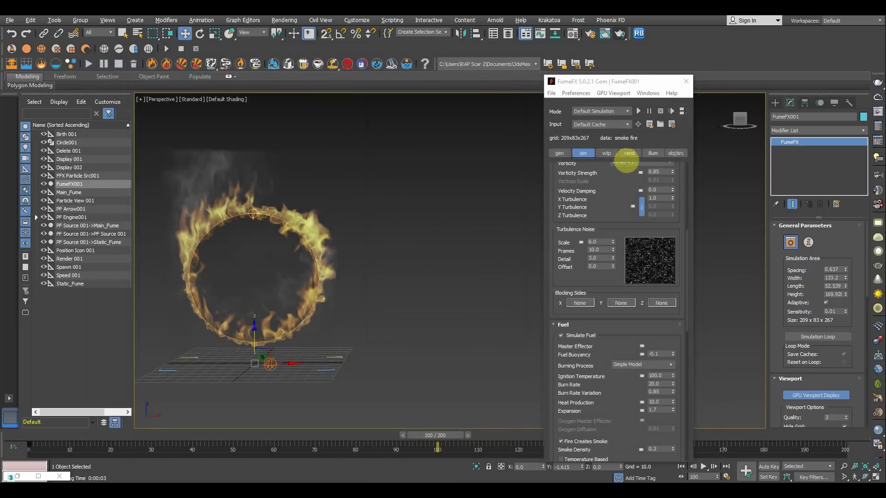
Step: Switch the fire rendering color to key mode and open the Fire Gradient for editing
{"action": "left_click", "coordinate": [629, 153]}
{"action": "scroll", "coordinate": [593, 267], "scroll_direction": "down", "scroll_amount": 2}
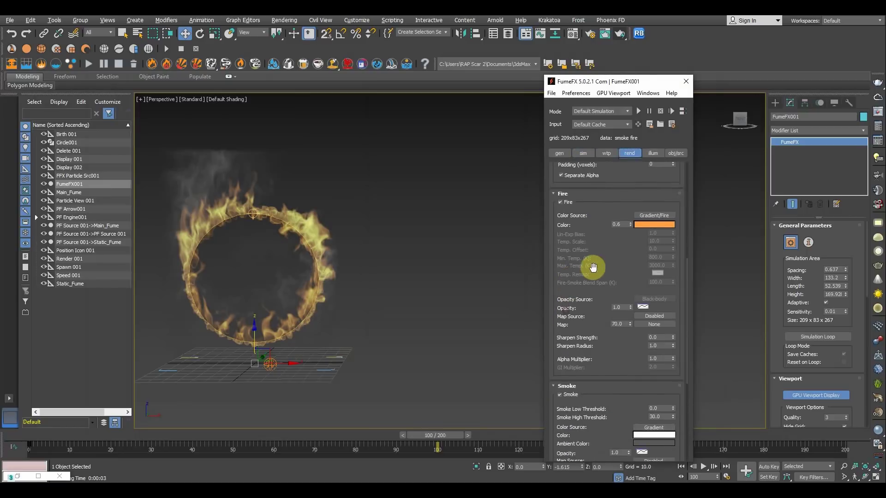
{"action": "left_click", "coordinate": [642, 224]}
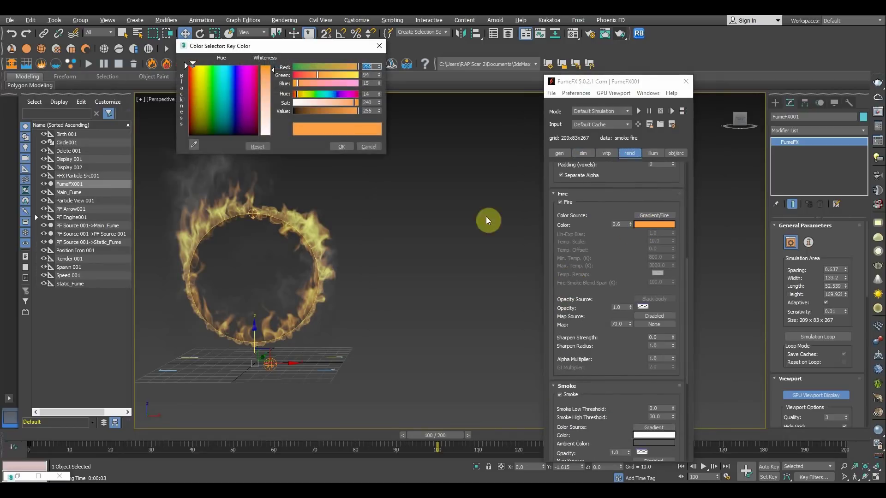
{"action": "left_click", "coordinate": [369, 147]}
{"action": "right_click", "coordinate": [641, 225]}
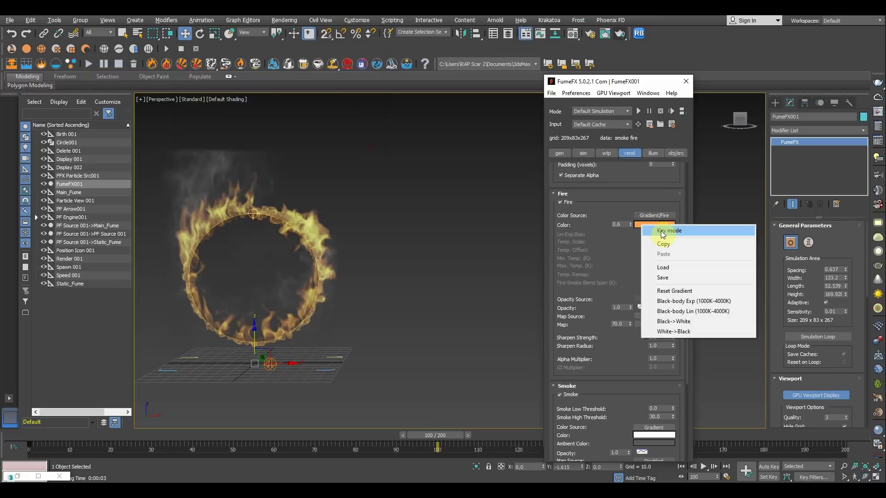
{"action": "left_click", "coordinate": [665, 231]}
{"action": "left_click", "coordinate": [649, 226]}
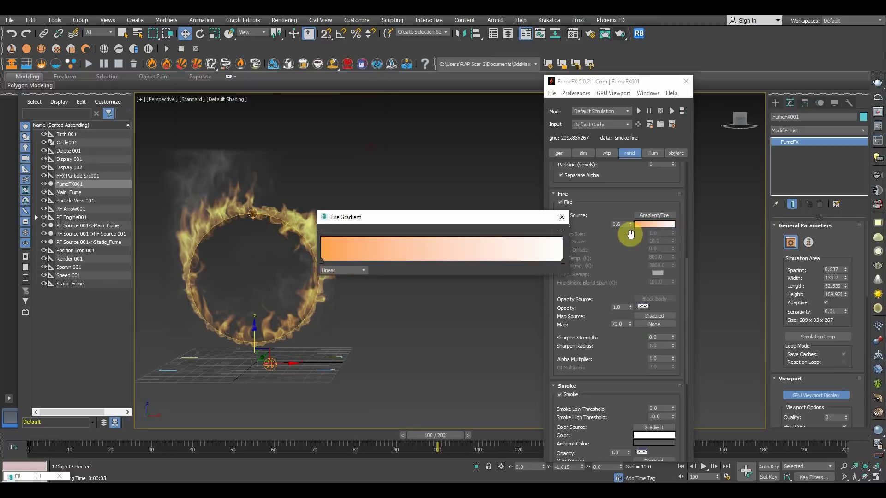
{"action": "left_click_drag", "start_coordinate": [346, 219], "coordinate": [459, 215]}
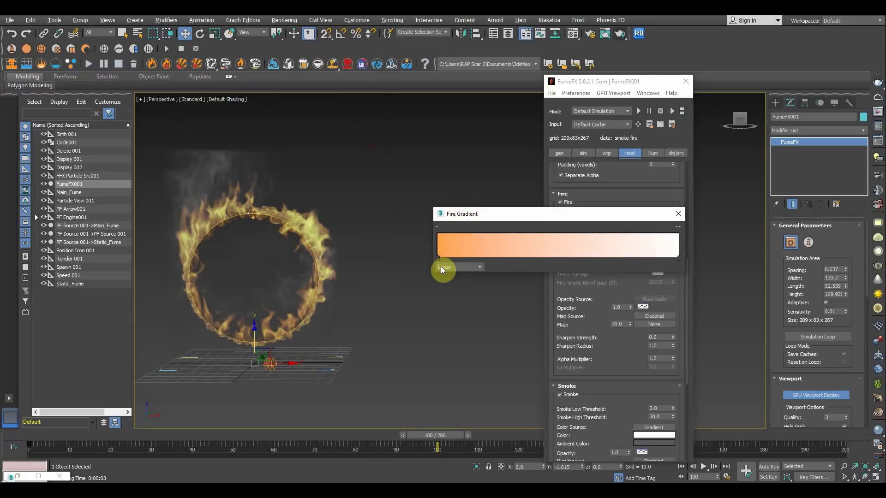
Step: Add an orange key near the start of the fire gradient and set the end key's color to black
{"action": "left_click", "coordinate": [454, 258]}
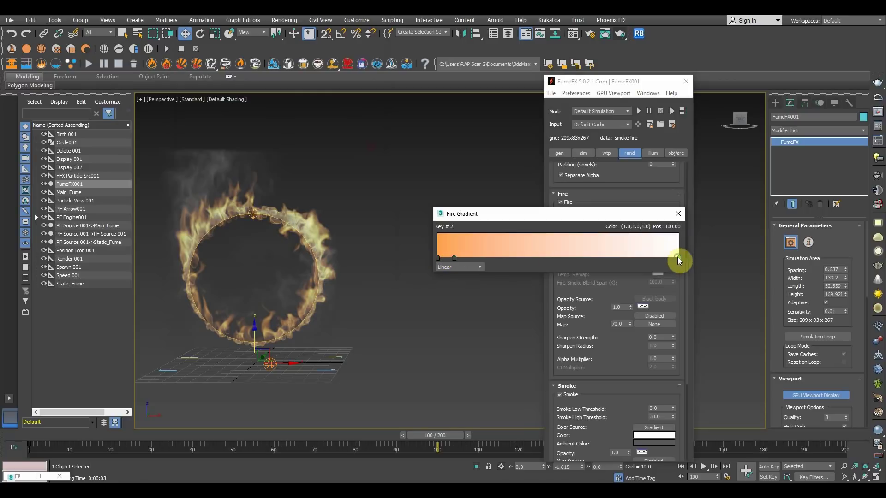
{"action": "right_click", "coordinate": [677, 258]}
{"action": "left_click", "coordinate": [688, 263]}
{"action": "left_click_drag", "start_coordinate": [186, 66], "coordinate": [184, 138]}
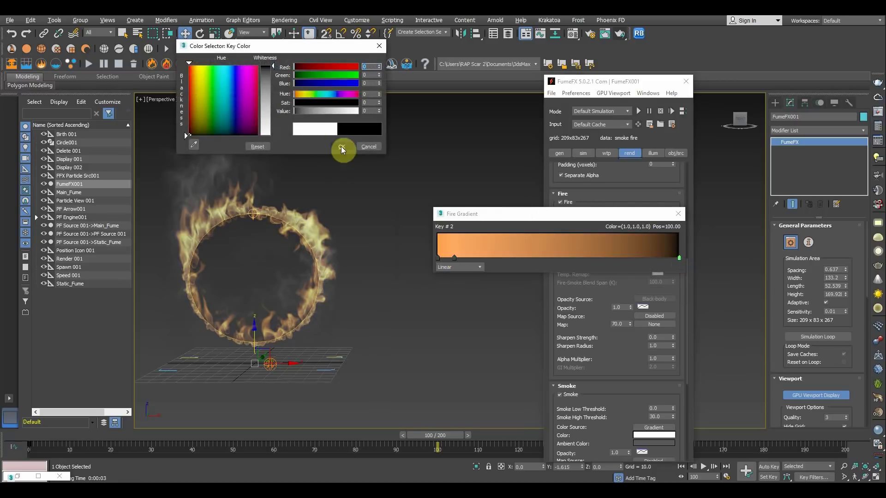
{"action": "left_click", "coordinate": [341, 147]}
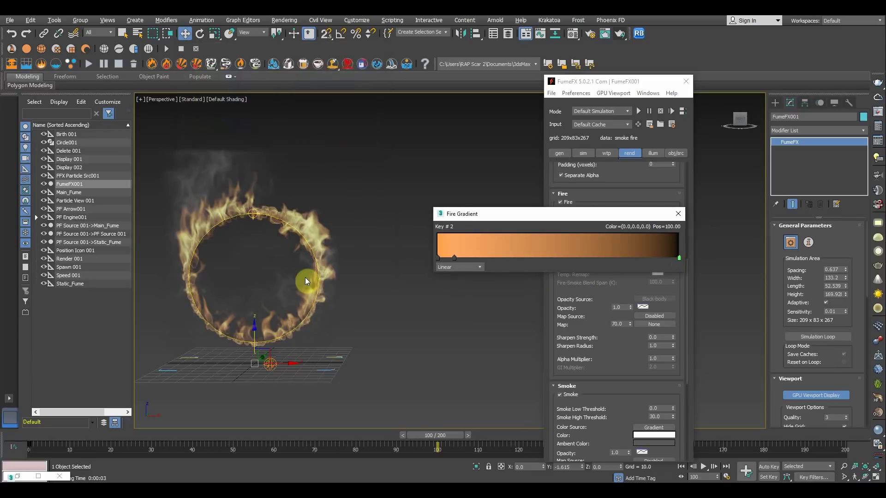
Step: Move the fire gradient's black key to about position 23.8 and the inner orange key to about 12.4
{"action": "middle_click_drag", "start_coordinate": [309, 284], "coordinate": [394, 280]}
{"action": "scroll", "coordinate": [393, 282], "scroll_direction": "up", "scroll_amount": 3}
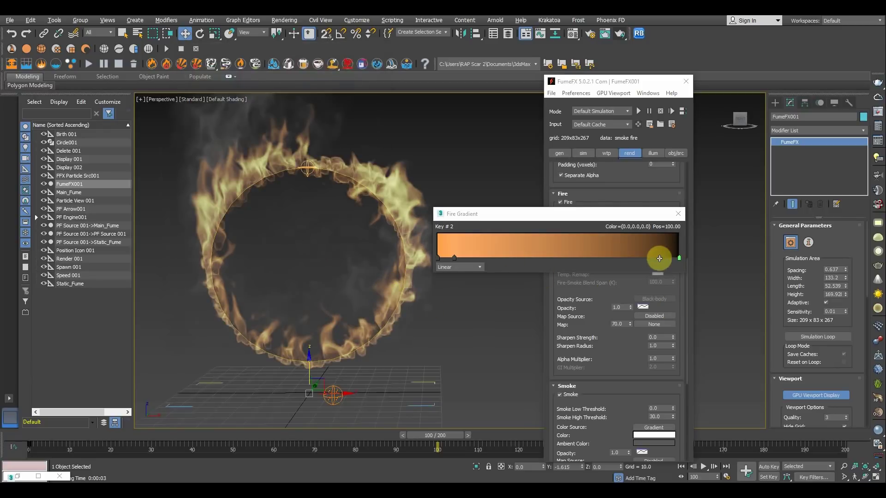
{"action": "left_click_drag", "start_coordinate": [678, 258], "coordinate": [494, 259]}
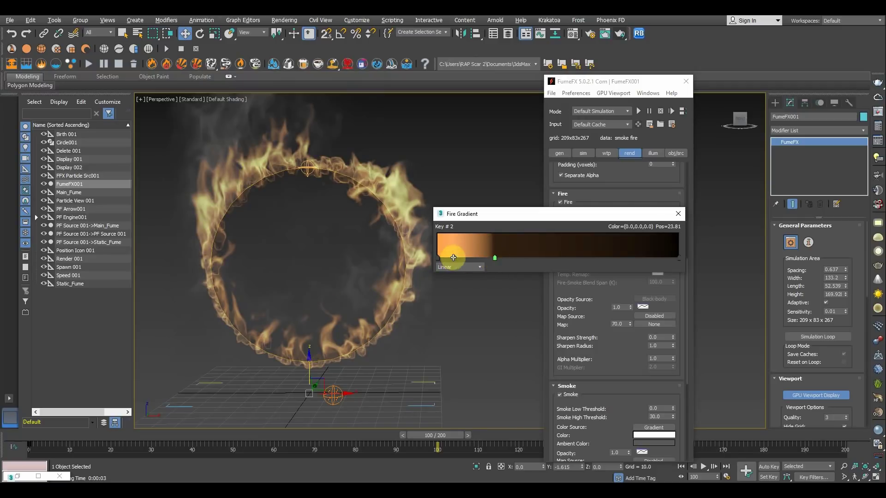
{"action": "left_click_drag", "start_coordinate": [453, 258], "coordinate": [467, 259]}
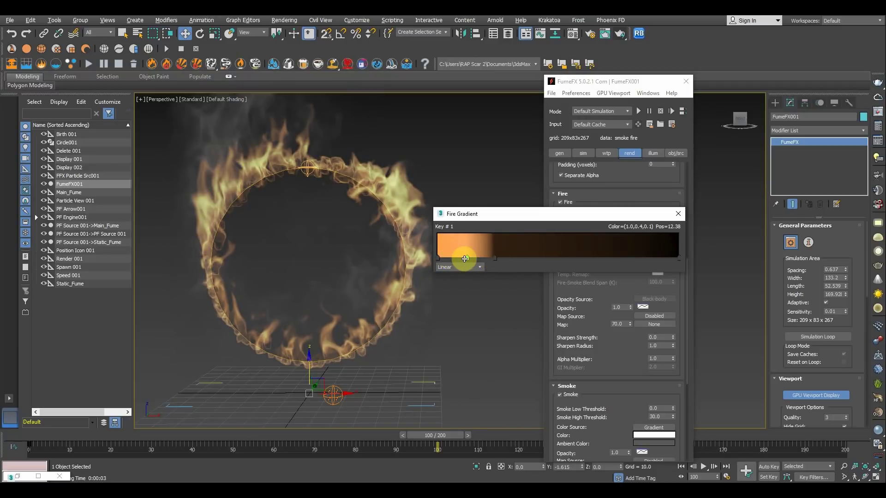
Step: Recolor the inner orange key of the fire gradient to a saturated orange with RGB 255, 62, 0
{"action": "double_click", "coordinate": [468, 258]}
{"action": "left_click_drag", "start_coordinate": [318, 75], "coordinate": [303, 74]}
{"action": "left_click_drag", "start_coordinate": [250, 84], "coordinate": [309, 76]}
{"action": "left_click", "coordinate": [342, 146]}
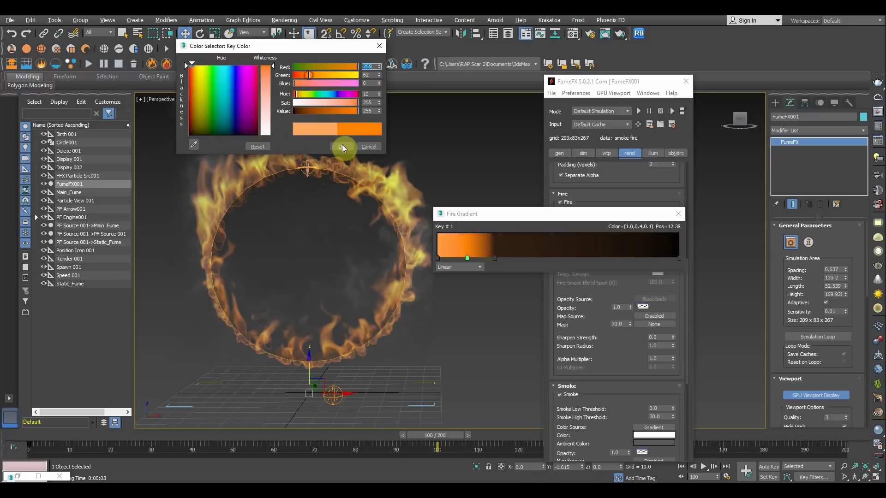
Step: Place a fire gradient key at about position 9.5 and color it light orange with RGB 255, 115, 54
{"action": "left_click", "coordinate": [438, 258]}
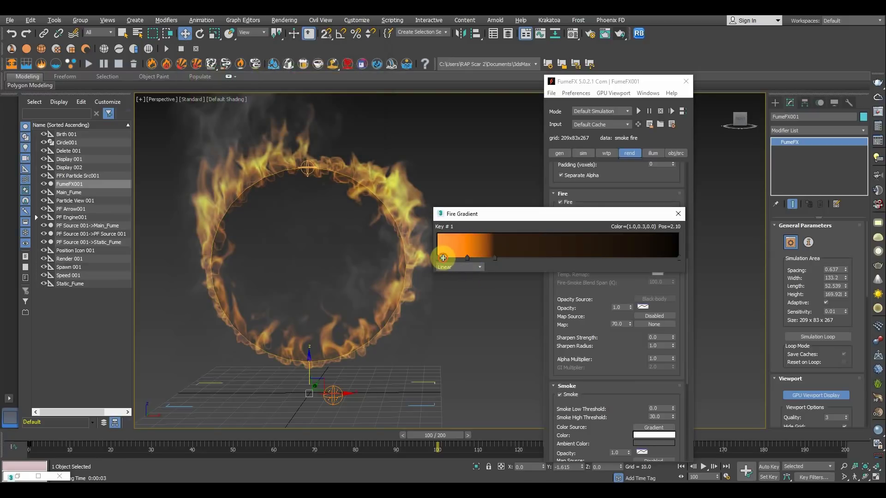
{"action": "mouse_move", "coordinate": [443, 258]}
{"action": "left_mouse_down"}
{"action": "mouse_move", "coordinate": [475, 258]}
{"action": "mouse_move", "coordinate": [439, 258]}
{"action": "mouse_move", "coordinate": [475, 258]}
{"action": "mouse_move", "coordinate": [459, 257]}
{"action": "left_mouse_up"}
{"action": "double_click", "coordinate": [460, 258]}
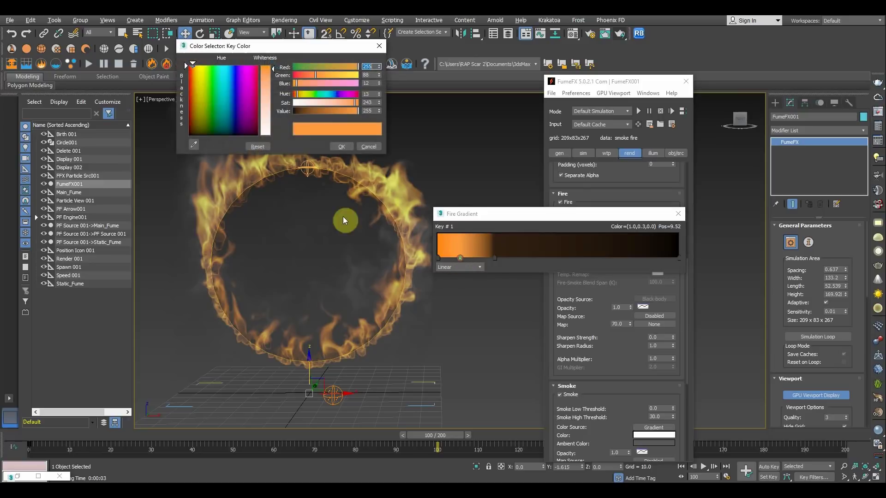
{"action": "left_click_drag", "start_coordinate": [272, 79], "coordinate": [273, 97]}
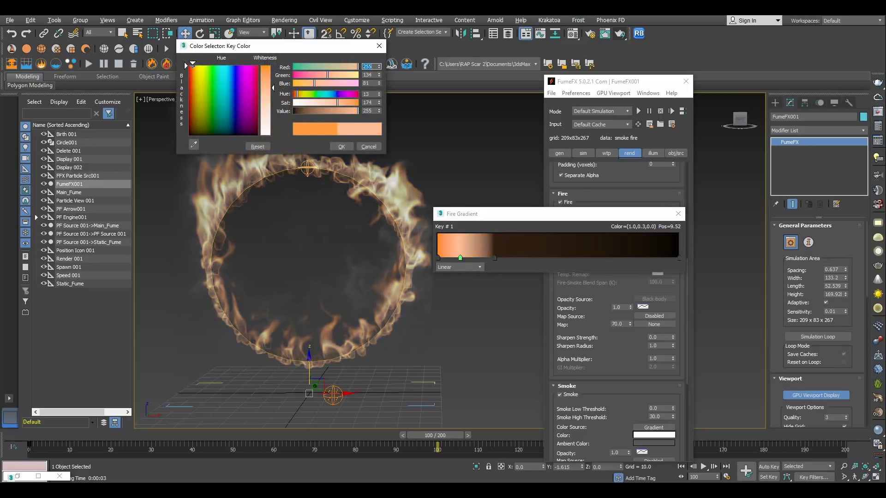
{"action": "left_click_drag", "start_coordinate": [264, 46], "coordinate": [144, 136]}
{"action": "left_click_drag", "start_coordinate": [141, 172], "coordinate": [141, 164]}
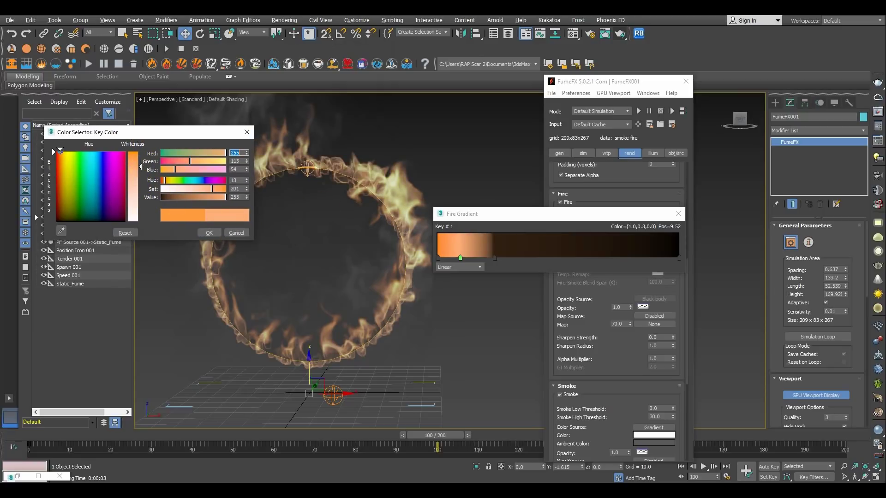
{"action": "left_click", "coordinate": [209, 233]}
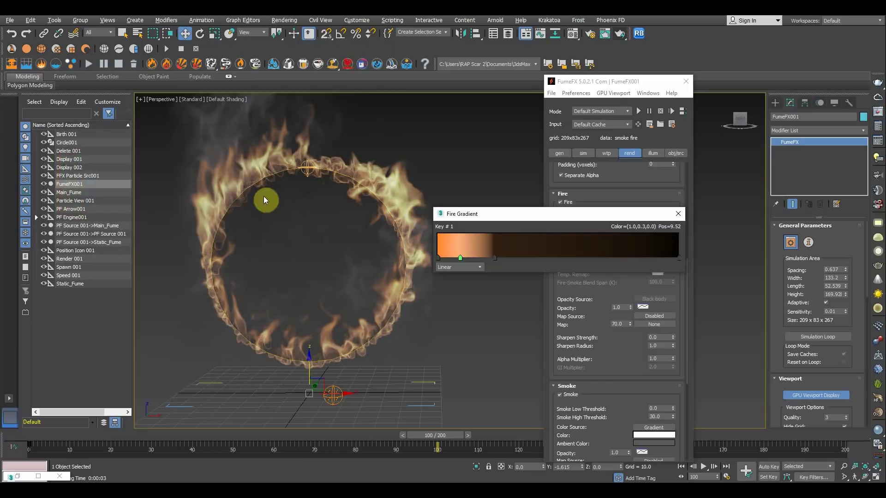
Step: Shift the light orange key slightly toward the start, move the black key to about 22.5, and close the fire gradient
{"action": "left_click", "coordinate": [458, 258]}
{"action": "left_click", "coordinate": [490, 258]}
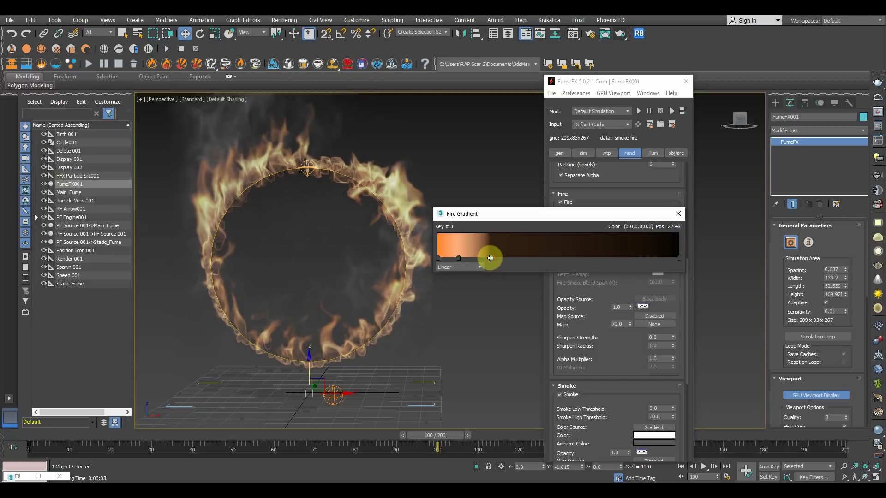
{"action": "left_click", "coordinate": [678, 214]}
Step: Set the fire's Sharpen Strength to 0.2
{"action": "scroll", "coordinate": [571, 317], "scroll_direction": "down", "scroll_amount": 3}
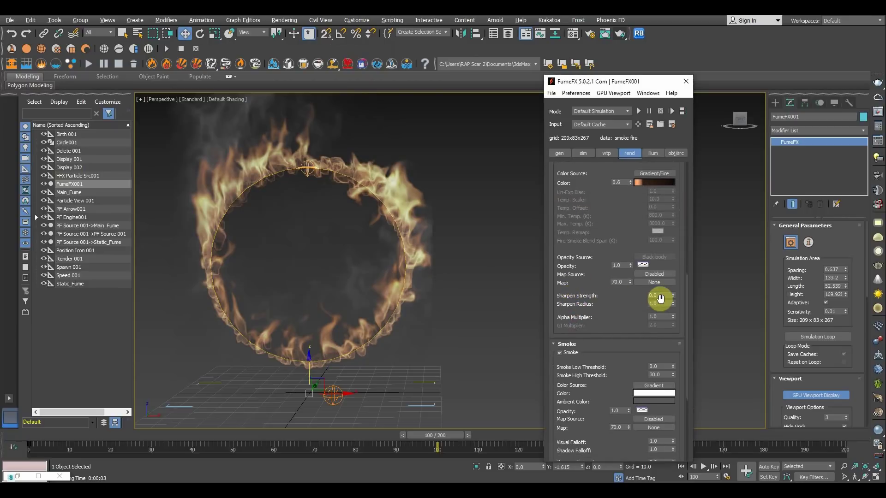
{"action": "left_click_drag", "start_coordinate": [662, 296], "coordinate": [611, 293]}
{"action": "type", "text": "0."}
{"action": "middle_click_drag", "start_coordinate": [420, 248], "coordinate": [461, 275]}
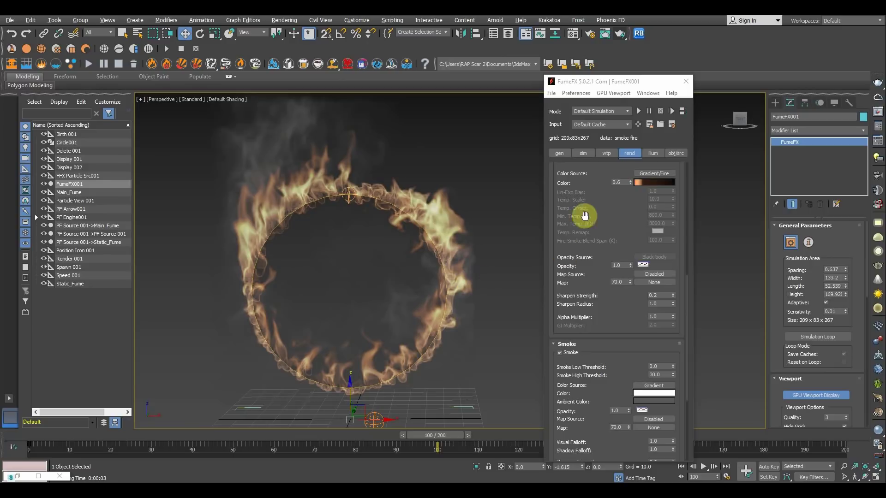
Step: Lower the fire opacity to about 0.61 and raise the fire color multiplier to about 1.13
{"action": "scroll", "coordinate": [580, 214], "scroll_direction": "up", "scroll_amount": 2}
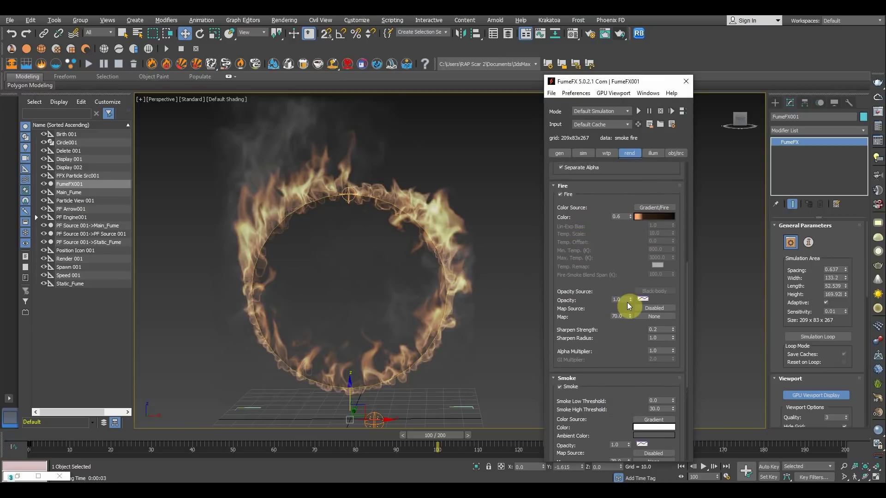
{"action": "left_click_drag", "start_coordinate": [632, 300], "coordinate": [633, 306]}
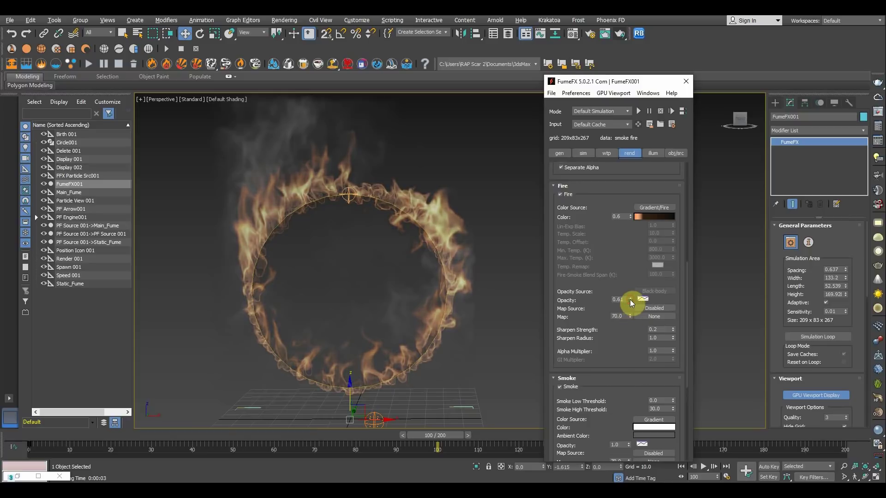
{"action": "left_click_drag", "start_coordinate": [629, 216], "coordinate": [626, 197]}
Step: Render frame 100, close the separate smoke and fire outputs, and examine the combined fire ring before minimizing it
{"action": "key", "text": "shift+q"}
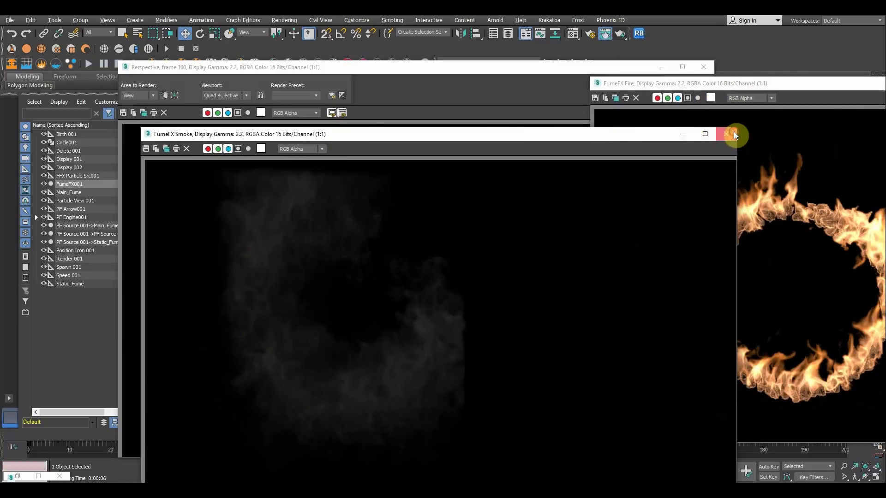
{"action": "left_click", "coordinate": [734, 134]}
{"action": "left_click_drag", "start_coordinate": [695, 85], "coordinate": [206, 126]}
{"action": "left_click", "coordinate": [681, 131]}
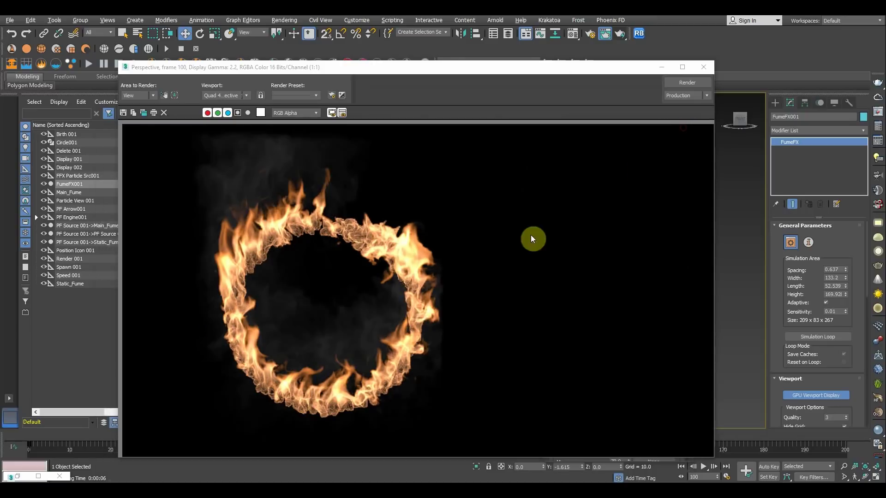
{"action": "left_click", "coordinate": [663, 68]}
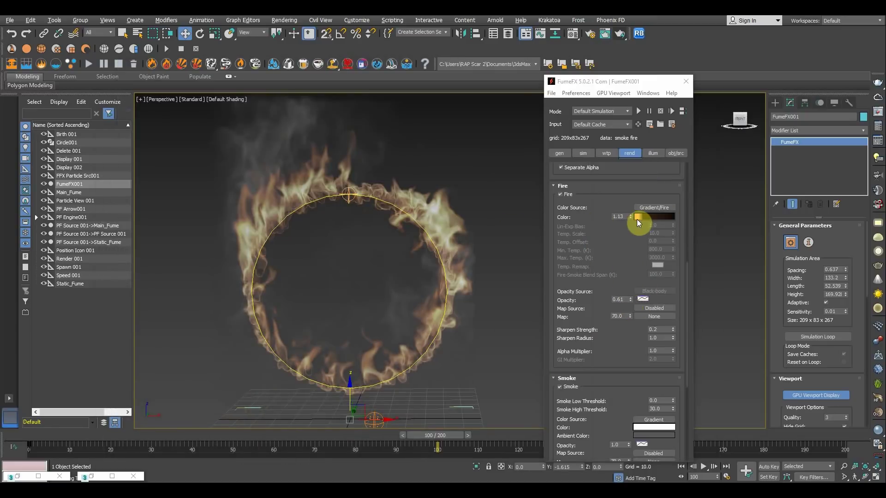
Step: Reduce the fire color multiplier to about 0.836 and the fire opacity to about 0.54
{"action": "left_click_drag", "start_coordinate": [631, 217], "coordinate": [631, 229]}
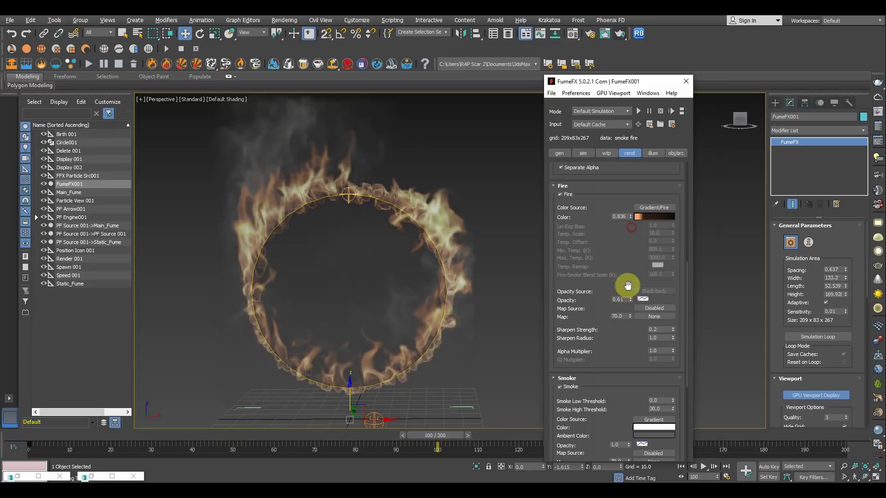
{"action": "left_click_drag", "start_coordinate": [630, 300], "coordinate": [630, 302]}
Step: Render the frame again, check the smoke and fire outputs, and close all the render windows
{"action": "left_click", "coordinate": [619, 34]}
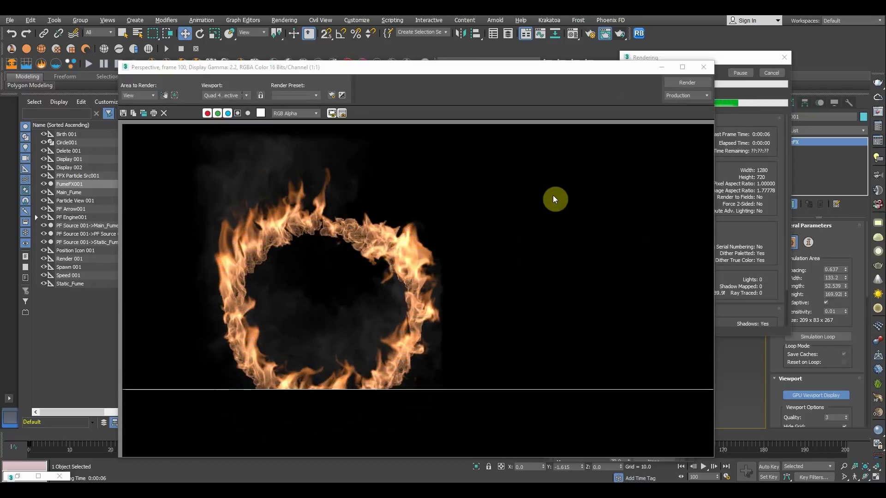
{"action": "left_click_drag", "start_coordinate": [776, 89], "coordinate": [332, 137]}
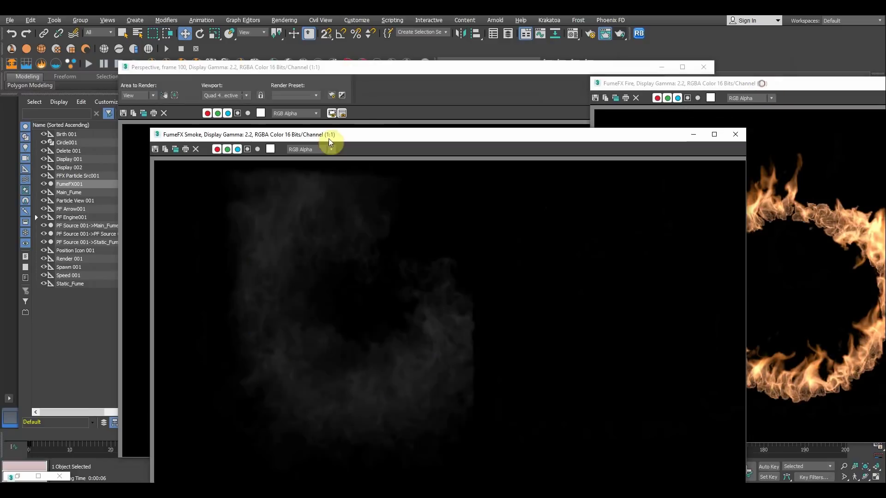
{"action": "left_click", "coordinate": [735, 133]}
{"action": "left_click_drag", "start_coordinate": [693, 82], "coordinate": [250, 147]}
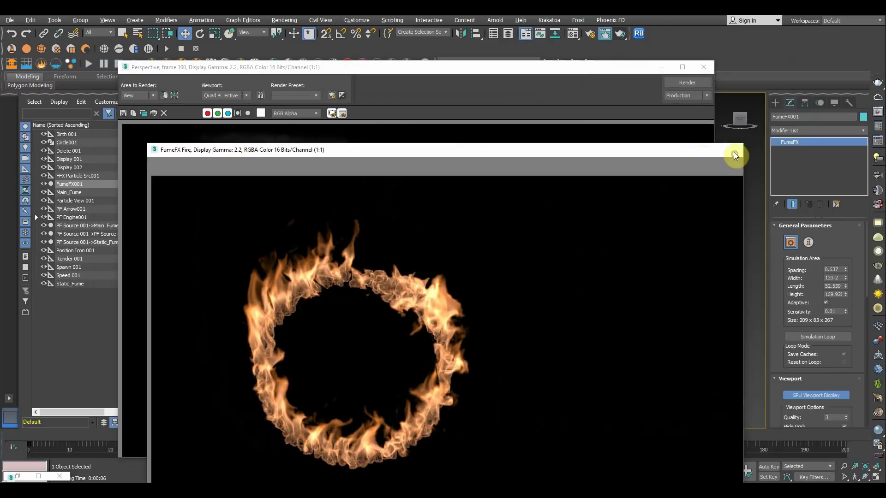
{"action": "left_click", "coordinate": [735, 152]}
{"action": "left_click", "coordinate": [703, 66]}
Step: Show edged faces in the viewport and disable the GPU viewport preview for the selected FumeFX grid
{"action": "key", "text": "F4"}
{"action": "scroll", "coordinate": [422, 242], "scroll_direction": "down", "scroll_amount": 5}
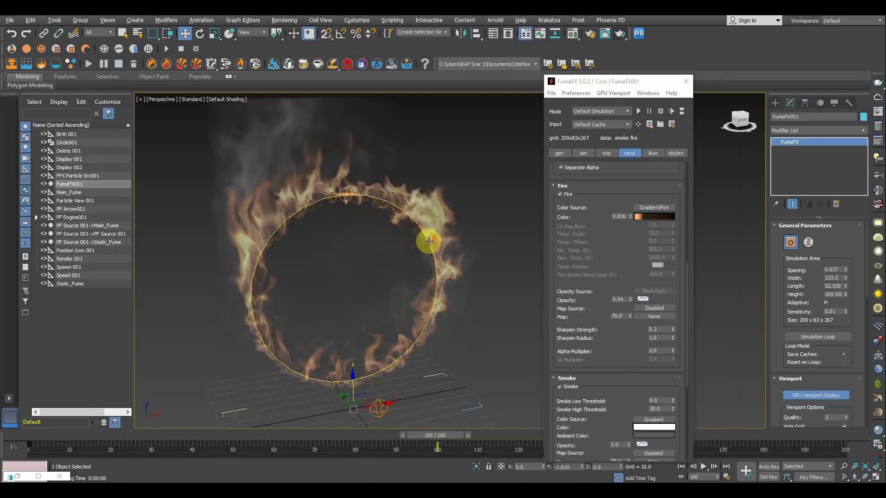
{"action": "left_click", "coordinate": [686, 81]}
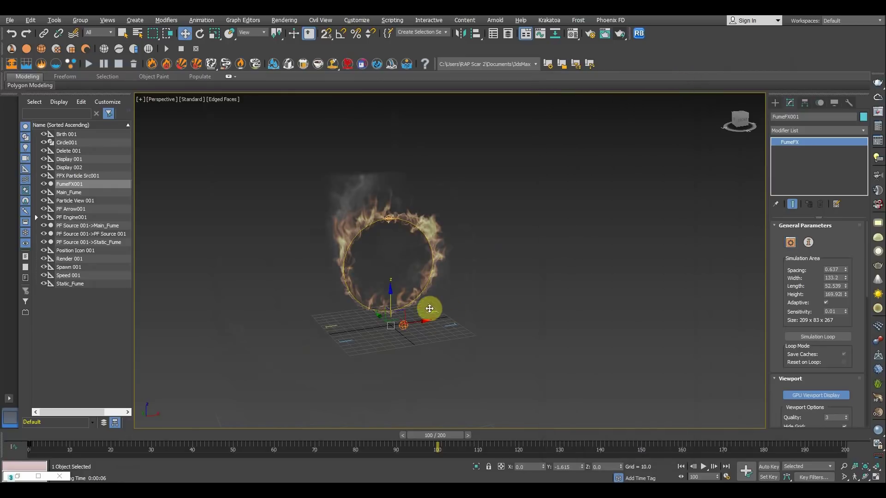
{"action": "left_click", "coordinate": [431, 273]}
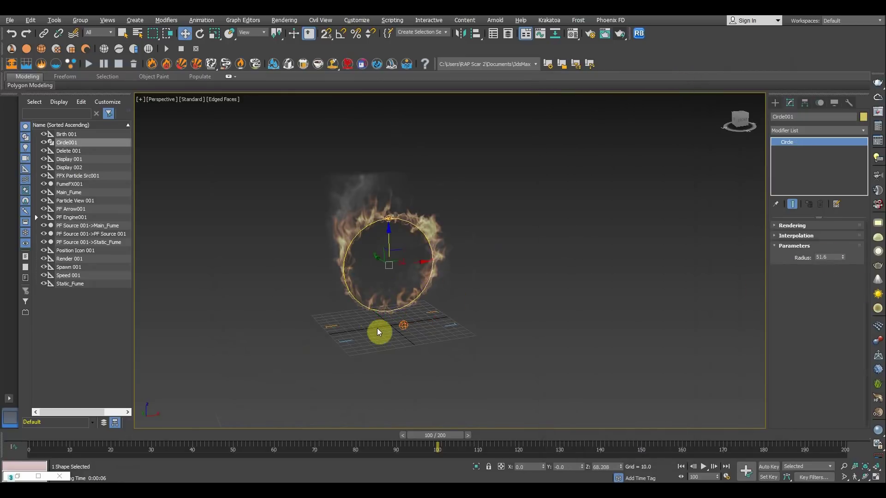
{"action": "left_click", "coordinate": [337, 342]}
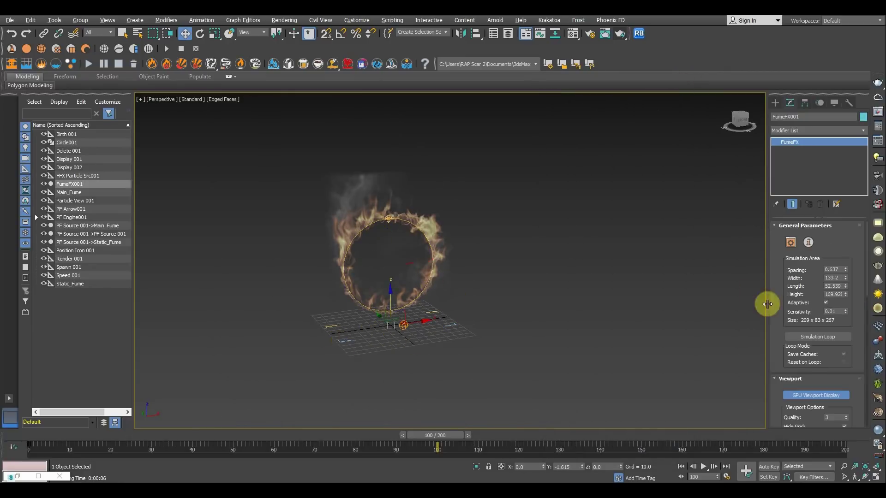
{"action": "left_click", "coordinate": [613, 93]}
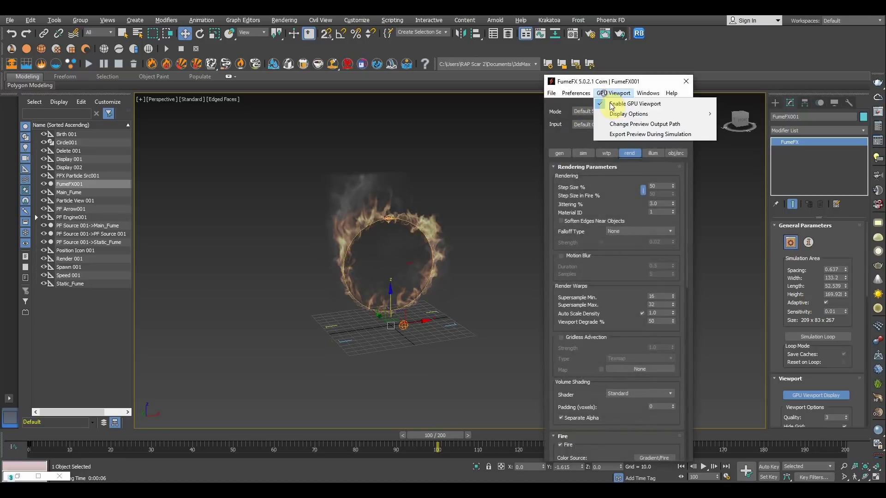
{"action": "left_click", "coordinate": [621, 99]}
{"action": "middle_click_drag", "start_coordinate": [495, 265], "coordinate": [500, 262], "text": "alt"}
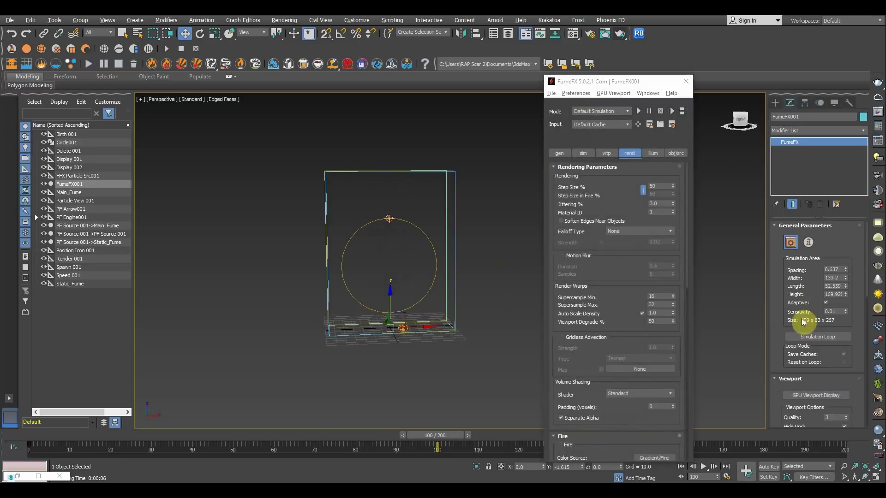
Step: Enlarge the FumeFX simulation area to about 181.685 wide, 90.025 long and 253.192 high
{"action": "middle_click_drag", "start_coordinate": [496, 336], "coordinate": [721, 322], "text": "alt"}
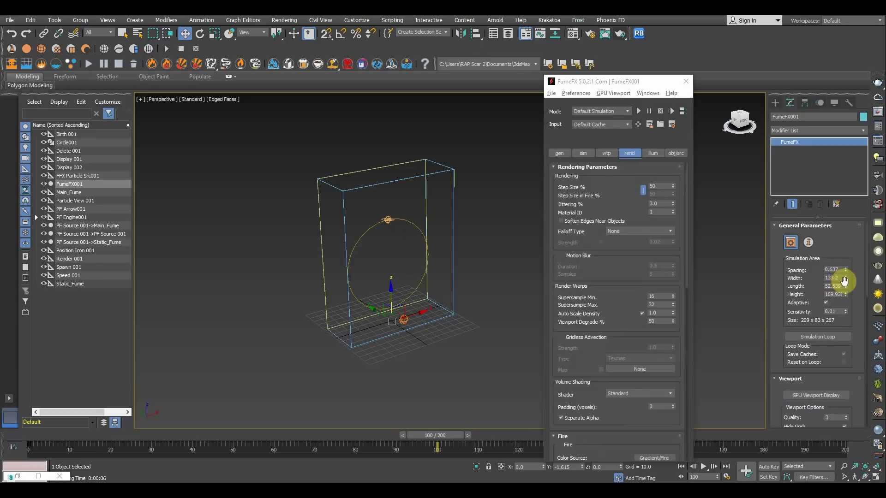
{"action": "left_click_drag", "start_coordinate": [847, 282], "coordinate": [839, 273]}
{"action": "middle_click_drag", "start_coordinate": [408, 330], "coordinate": [357, 318], "text": "alt"}
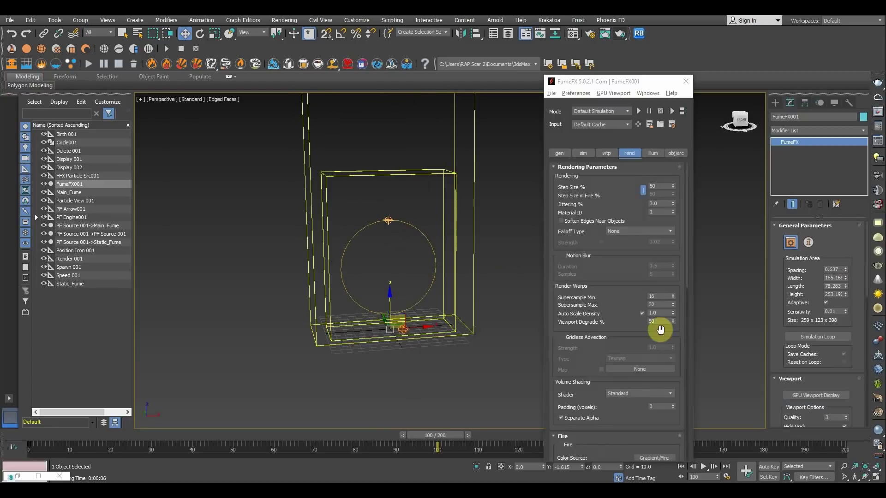
{"action": "left_click", "coordinate": [846, 285]}
{"action": "left_click_drag", "start_coordinate": [846, 285], "coordinate": [840, 277]}
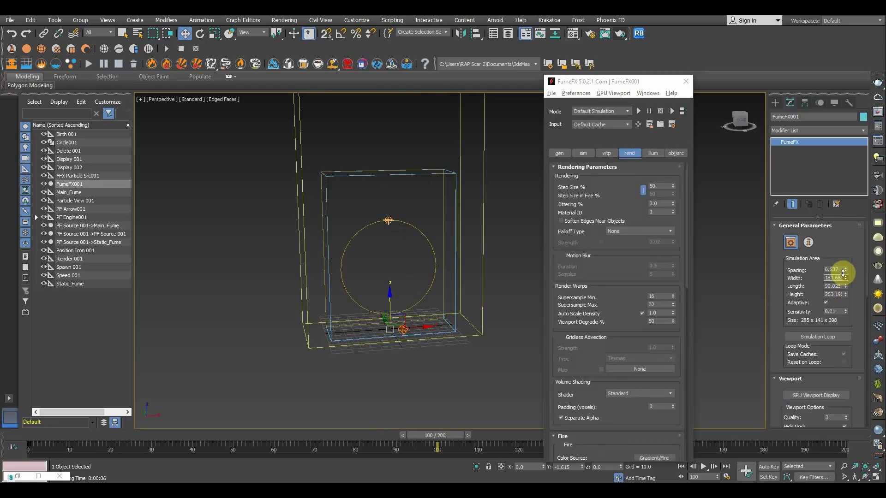
{"action": "middle_click_drag", "start_coordinate": [406, 332], "coordinate": [506, 265], "text": "alt"}
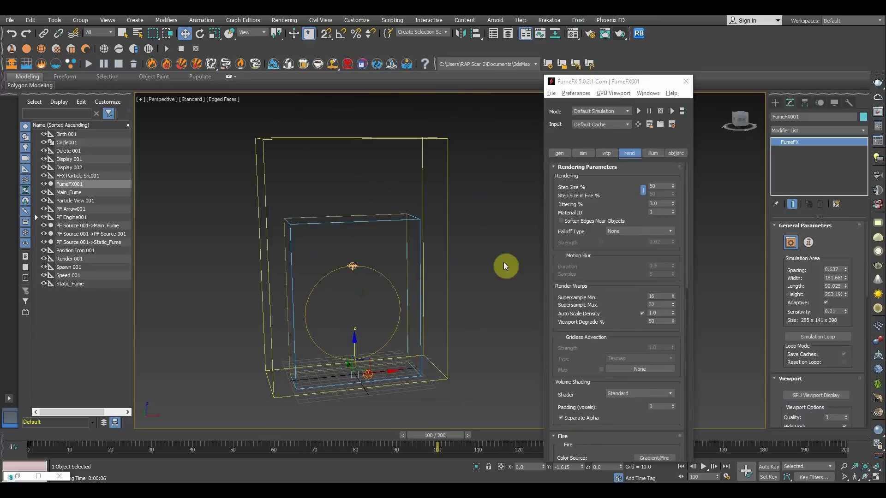
Step: Refine the FumeFX grid resolution by lowering the simulation spacing to 0.487
{"action": "left_click", "coordinate": [559, 153]}
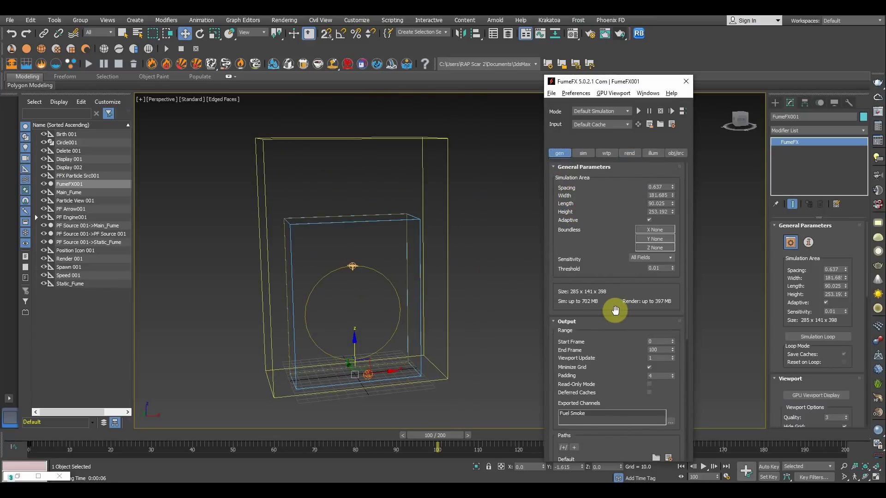
{"action": "left_click", "coordinate": [673, 190]}
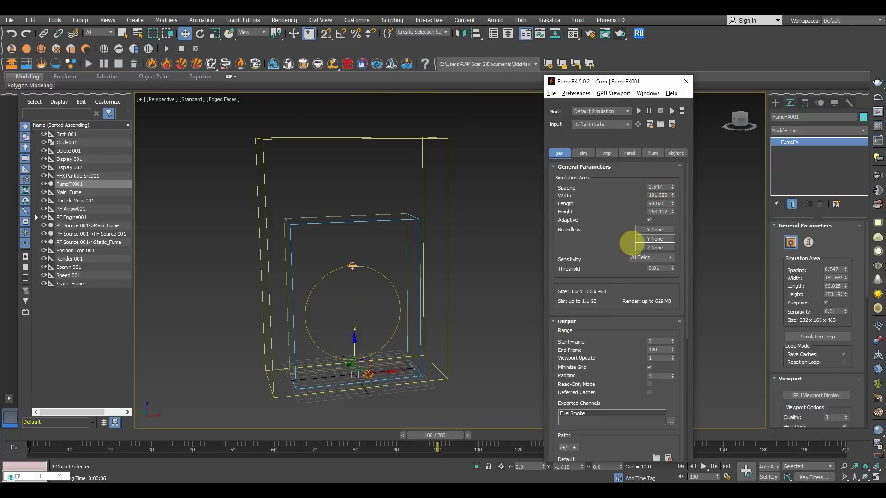
{"action": "scroll", "coordinate": [591, 245], "scroll_direction": "down", "scroll_amount": 1}
{"action": "scroll", "coordinate": [576, 200], "scroll_direction": "up", "scroll_amount": 1}
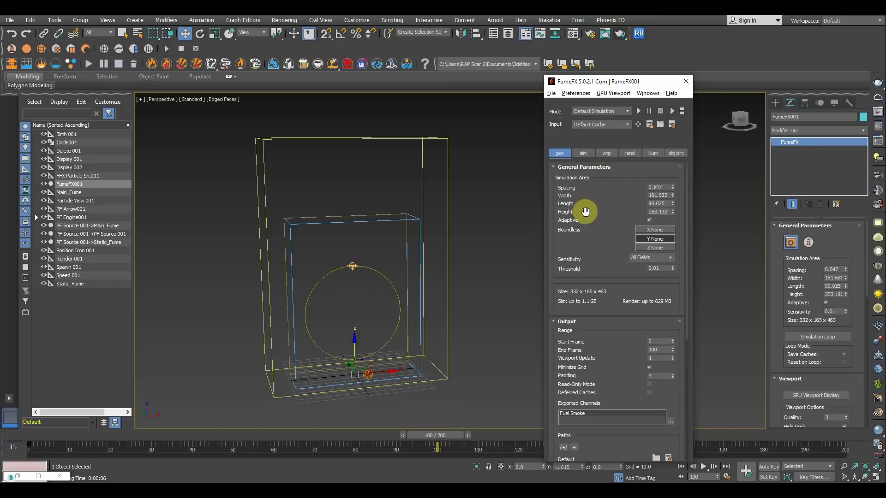
{"action": "mouse_move", "coordinate": [468, 254]}
{"action": "middle_mouse_down"}
{"action": "mouse_move", "coordinate": [479, 256]}
{"action": "mouse_move", "coordinate": [470, 253]}
{"action": "middle_mouse_up"}
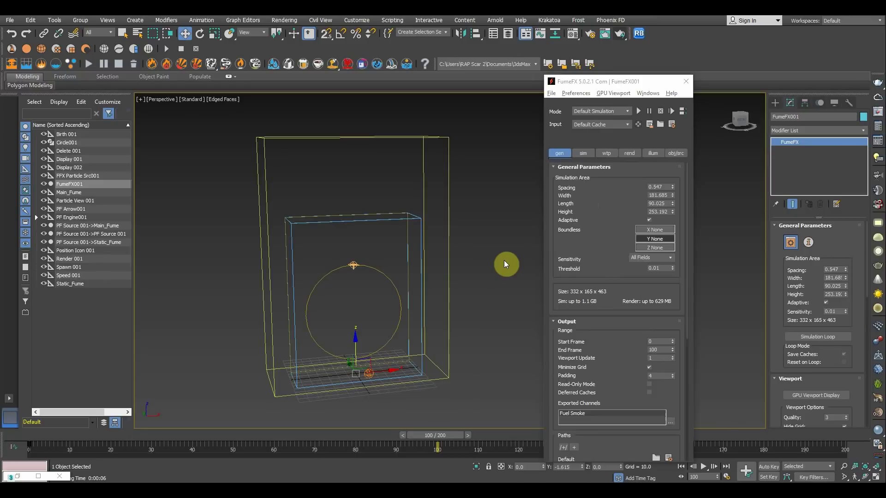
{"action": "left_click", "coordinate": [581, 219]}
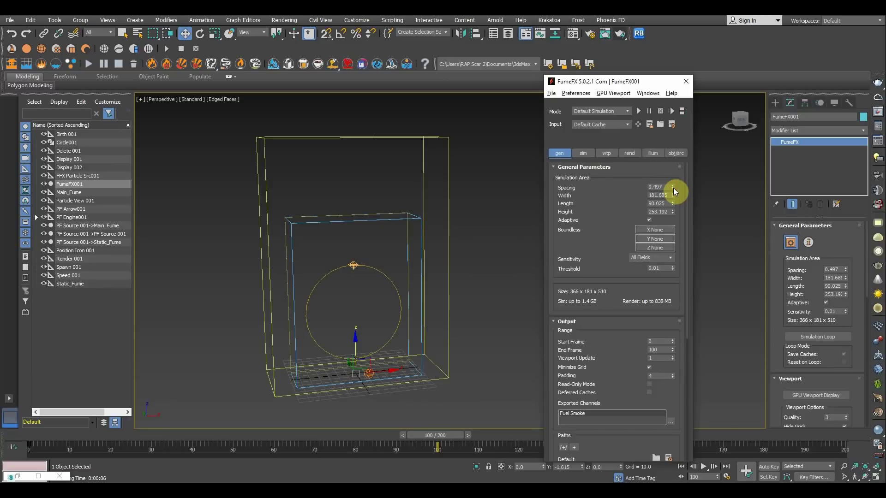
{"action": "left_click_drag", "start_coordinate": [673, 187], "coordinate": [675, 200]}
{"action": "left_click_drag", "start_coordinate": [670, 180], "coordinate": [671, 181]}
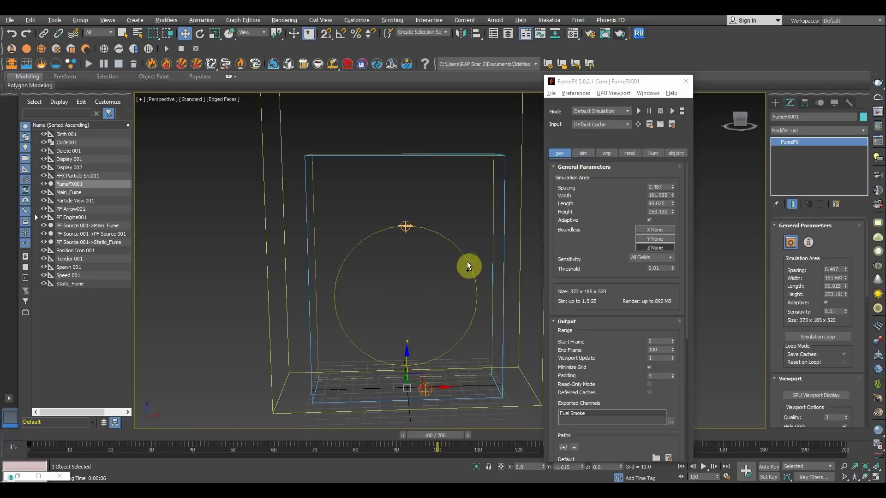
{"action": "mouse_move", "coordinate": [467, 261]}
{"action": "middle_mouse_down", "text": "alt"}
{"action": "mouse_move", "coordinate": [473, 267]}
{"action": "mouse_move", "coordinate": [463, 271]}
{"action": "middle_mouse_up", "text": "alt"}
{"action": "scroll", "coordinate": [466, 275], "scroll_direction": "down", "scroll_amount": 3}
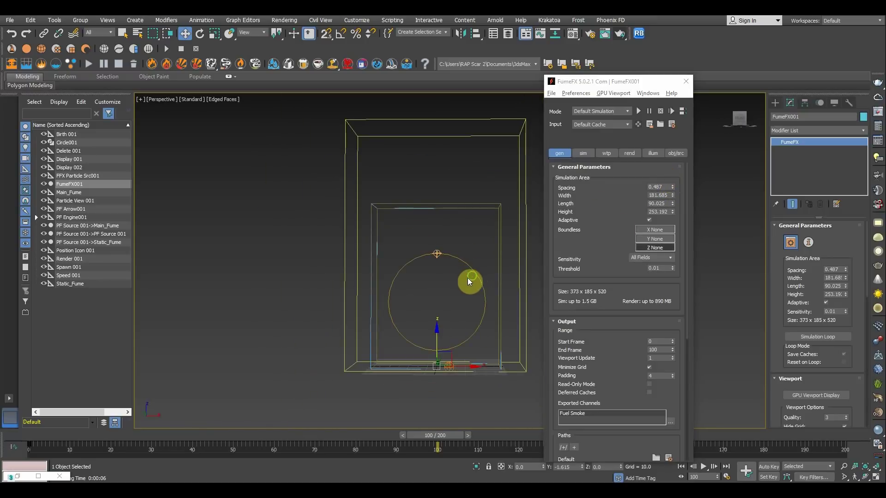
Step: Set the FumeFX solver quality to 7 and the maximum iterations to 200
{"action": "left_click", "coordinate": [583, 153]}
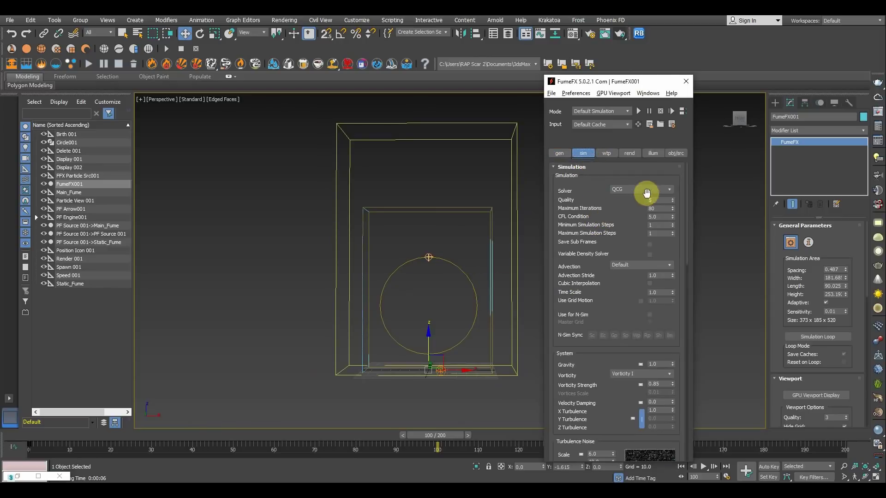
{"action": "left_click", "coordinate": [655, 200]}
{"action": "type", "text": "7"}
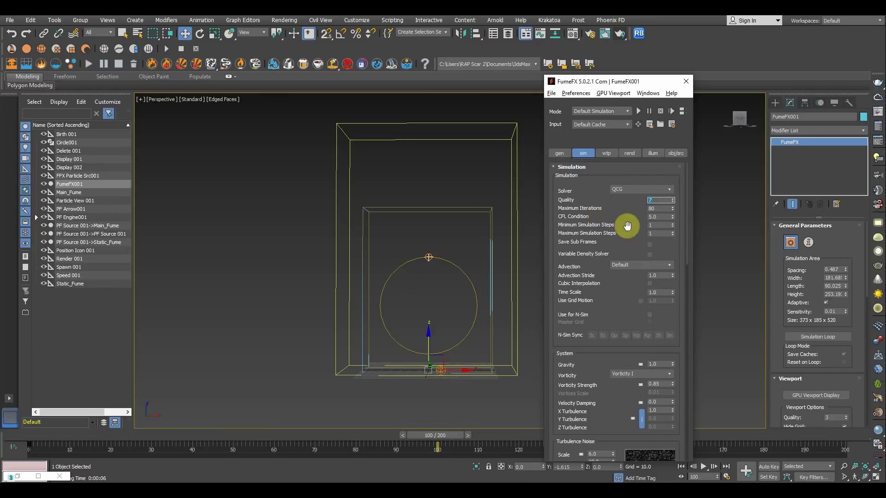
{"action": "left_click", "coordinate": [659, 208]}
{"action": "type", "text": "30"}
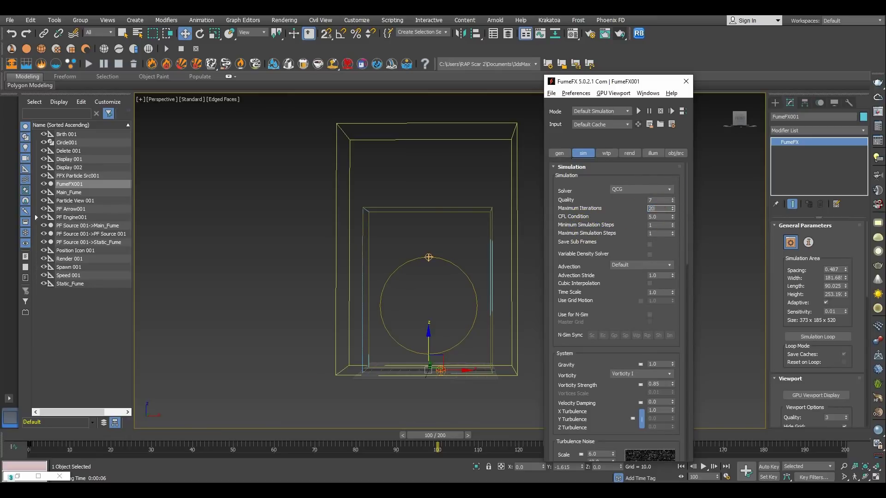
{"action": "left_click_drag", "start_coordinate": [603, 233], "coordinate": [603, 192]}
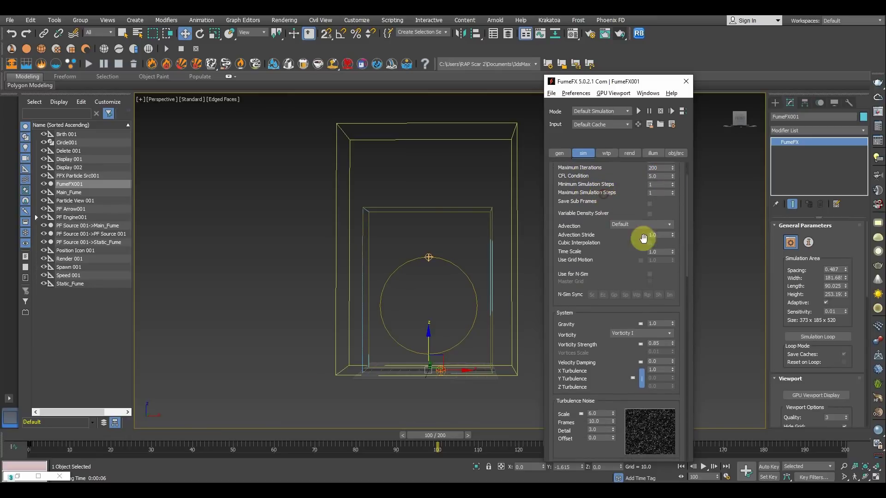
Step: Set the turbulence noise scale to 8 in the FumeFX simulation parameters
{"action": "left_click_drag", "start_coordinate": [661, 260], "coordinate": [610, 287]}
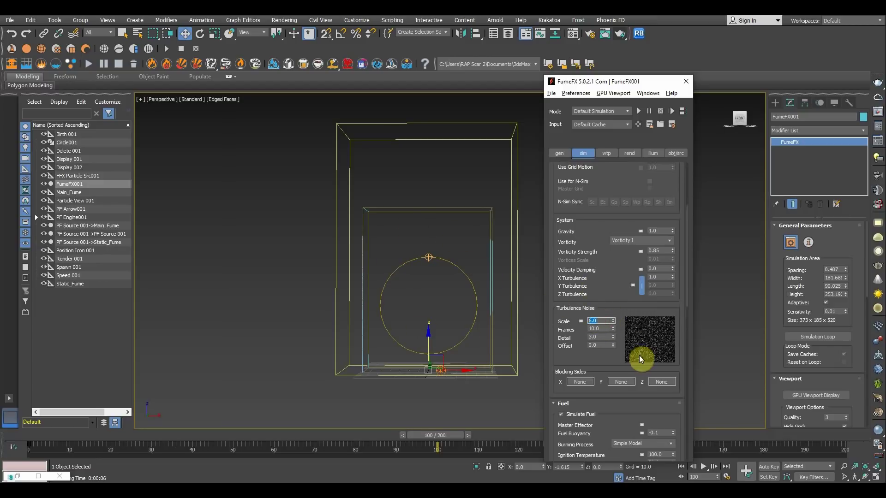
{"action": "left_click", "coordinate": [614, 319]}
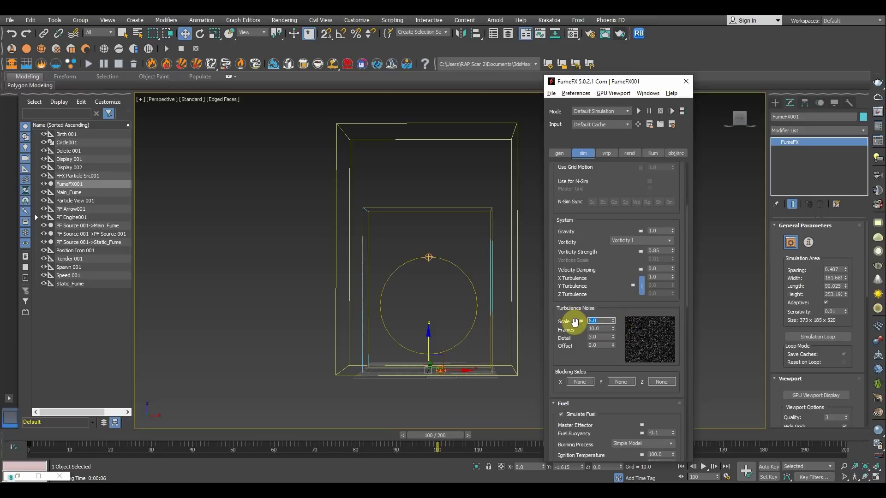
{"action": "type", "text": "8"}
{"action": "key", "text": "Return"}
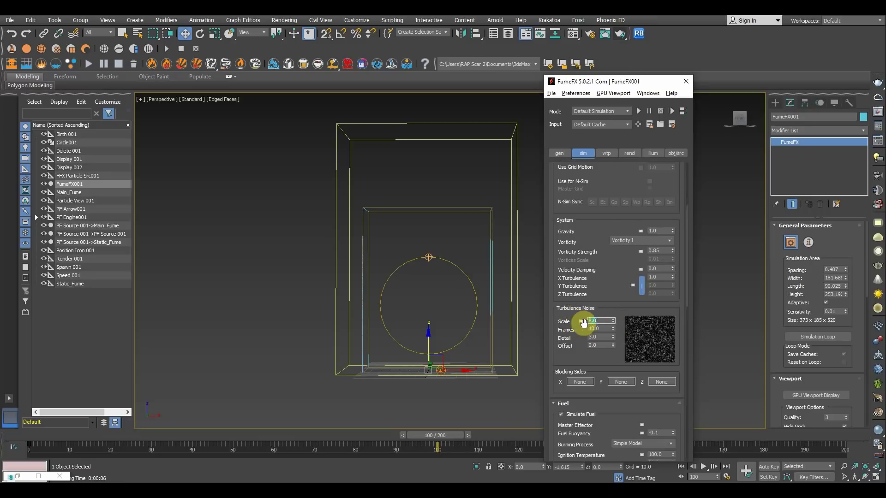
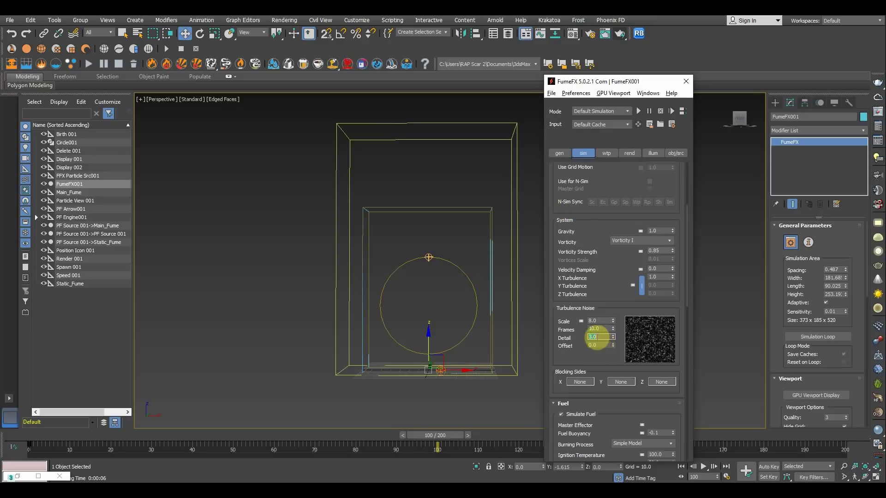
Step: Start the default FumeFX simulation and enable its GPU viewport preview while it runs
{"action": "left_click_drag", "start_coordinate": [567, 244], "coordinate": [588, 313]}
{"action": "scroll", "coordinate": [450, 274], "scroll_direction": "up", "scroll_amount": 3}
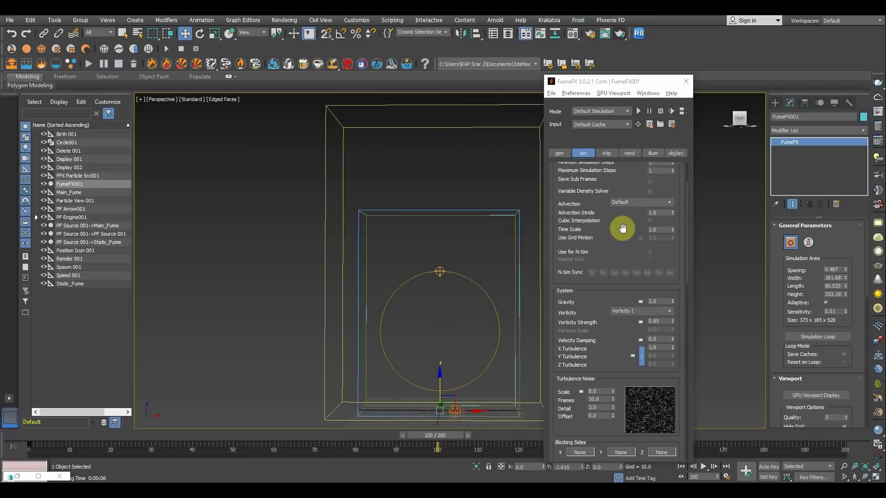
{"action": "left_click_drag", "start_coordinate": [574, 213], "coordinate": [572, 180]}
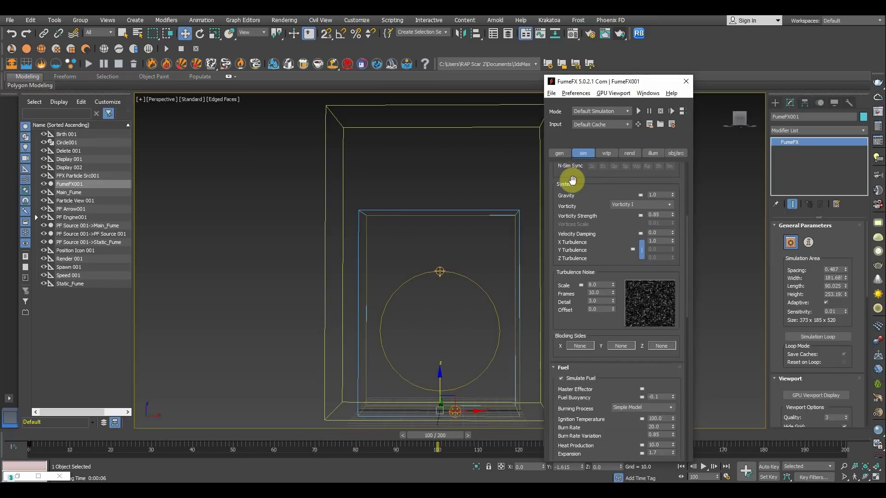
{"action": "left_click", "coordinate": [638, 113]}
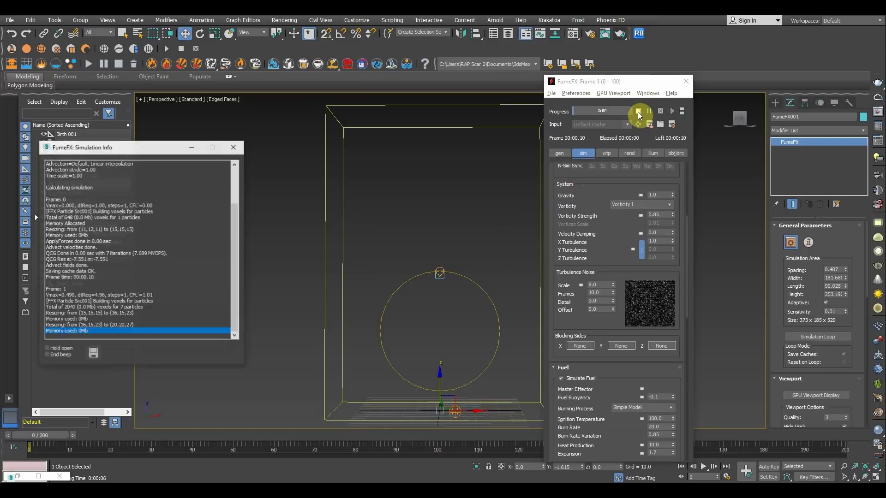
{"action": "left_click", "coordinate": [610, 94]}
{"action": "left_click", "coordinate": [613, 104]}
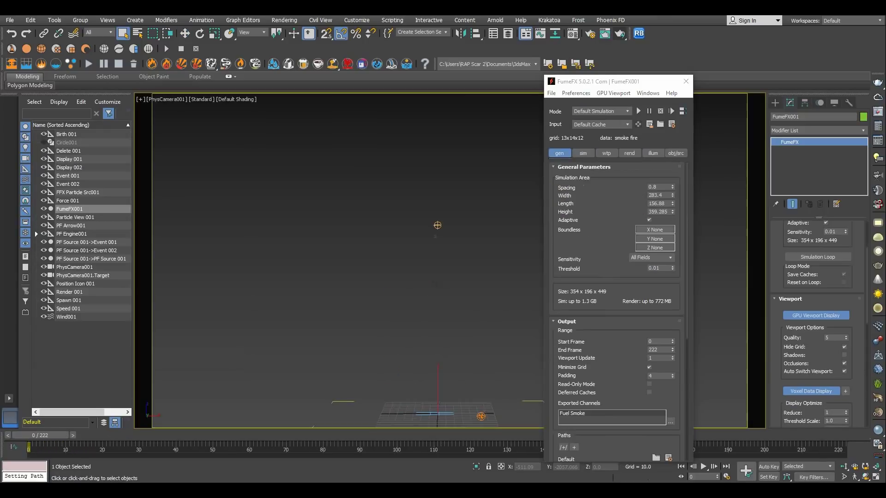
Step: Scrub through the cached fire ring animation in the camera view and check the FumeFX simulation settings
{"action": "left_click_drag", "start_coordinate": [641, 85], "coordinate": [660, 75]}
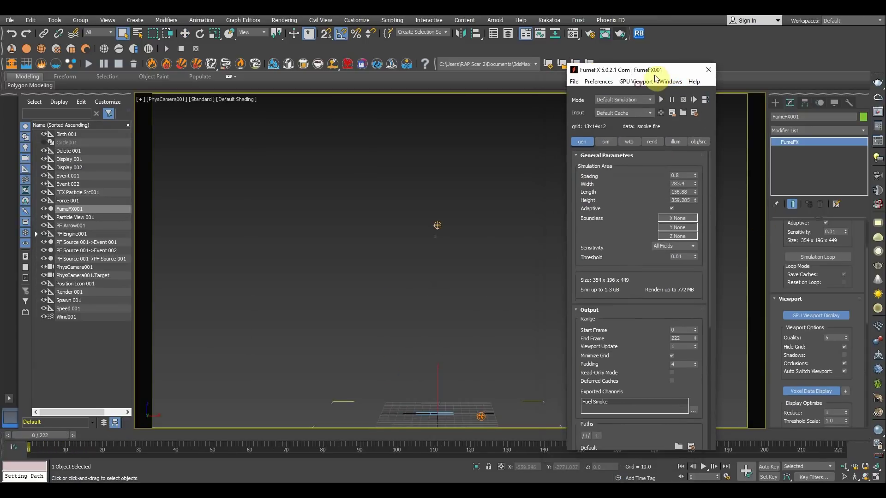
{"action": "left_click_drag", "start_coordinate": [31, 436], "coordinate": [81, 435]}
{"action": "left_click", "coordinate": [610, 143]}
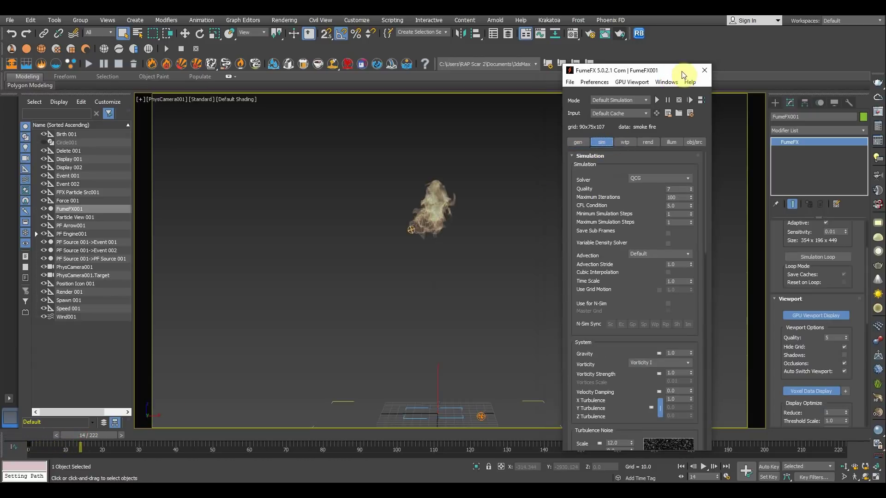
{"action": "left_click", "coordinate": [705, 70]}
{"action": "left_click_drag", "start_coordinate": [97, 440], "coordinate": [457, 432]}
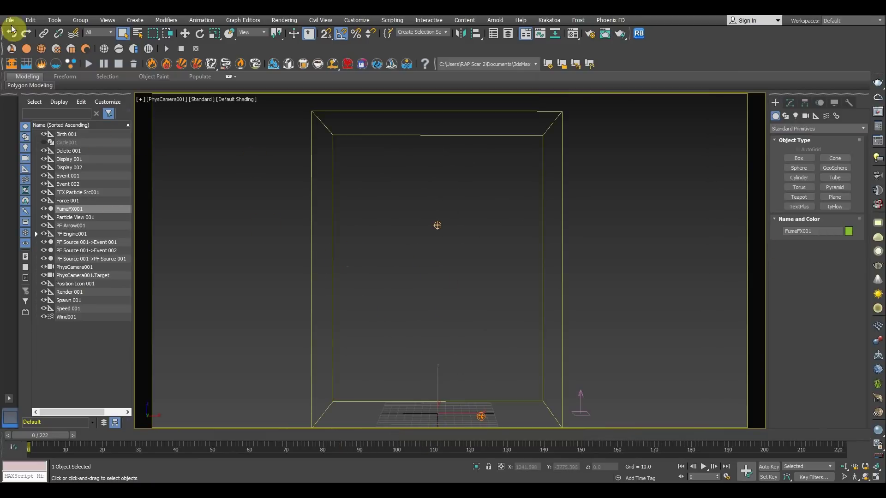
Step: Open the preview animation settings, check the per-view preset options, and cancel without creating a preview
{"action": "left_click", "coordinate": [29, 21]}
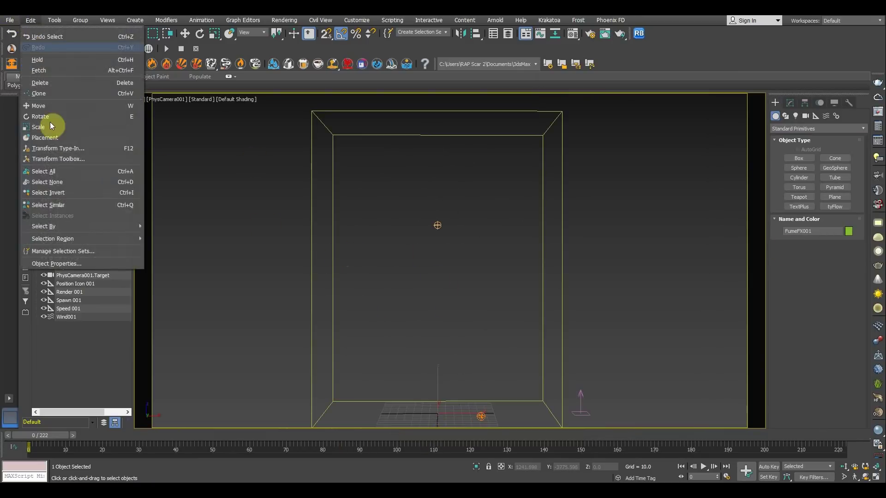
{"action": "left_click", "coordinate": [55, 20]}
{"action": "mouse_move", "coordinate": [72, 288]}
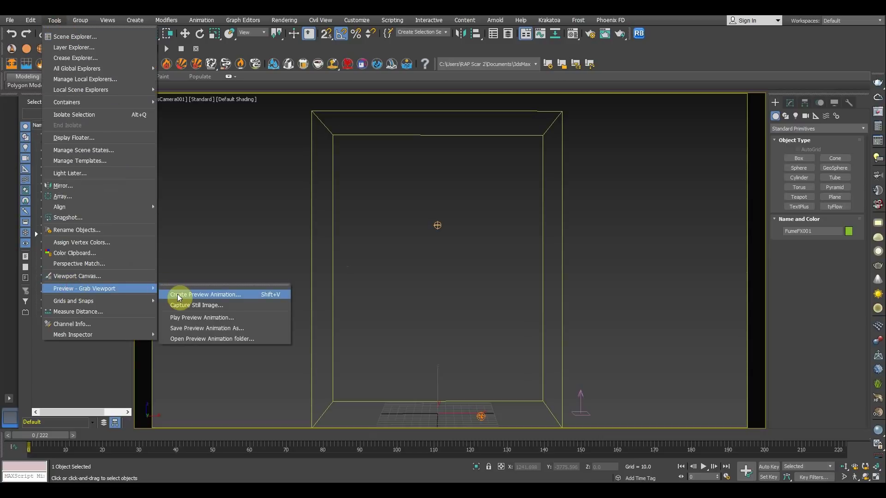
{"action": "left_click", "coordinate": [179, 295]}
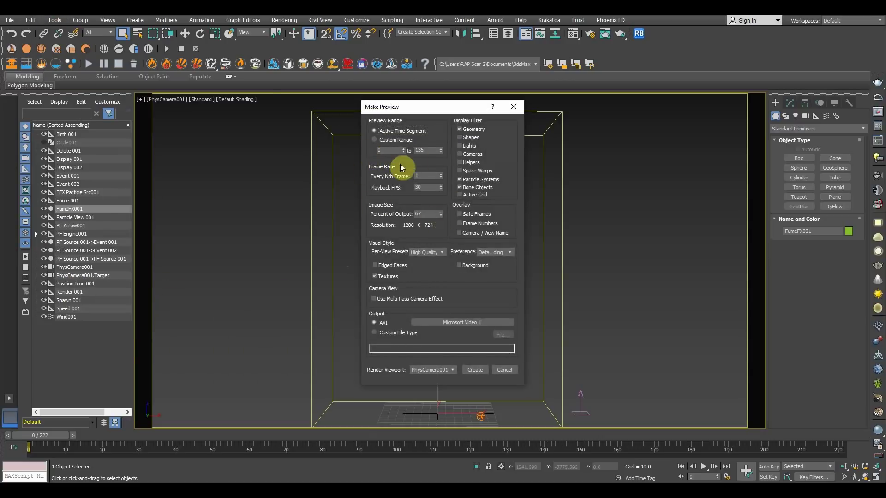
{"action": "left_click", "coordinate": [430, 252]}
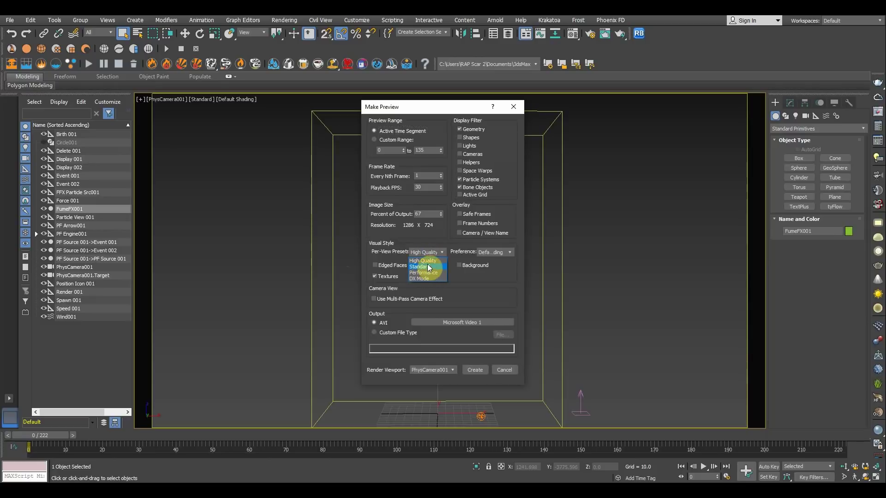
{"action": "left_click", "coordinate": [475, 285]}
{"action": "left_click", "coordinate": [504, 369]}
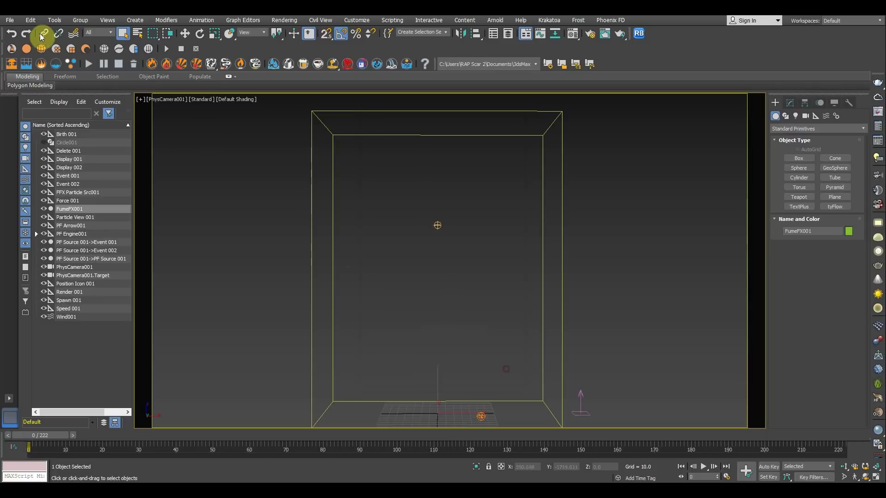
Step: Play the existing viewport preview animation of the fire ring and close the player
{"action": "left_click", "coordinate": [54, 20]}
{"action": "mouse_move", "coordinate": [109, 288]}
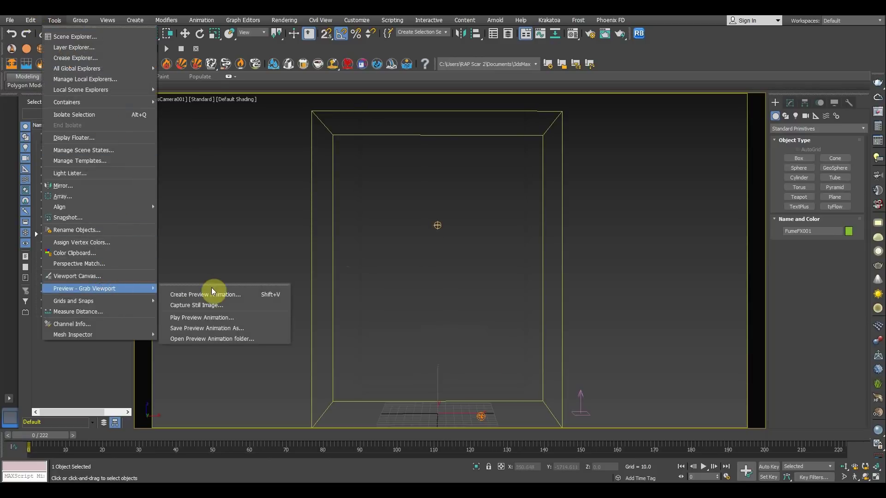
{"action": "left_click", "coordinate": [208, 318]}
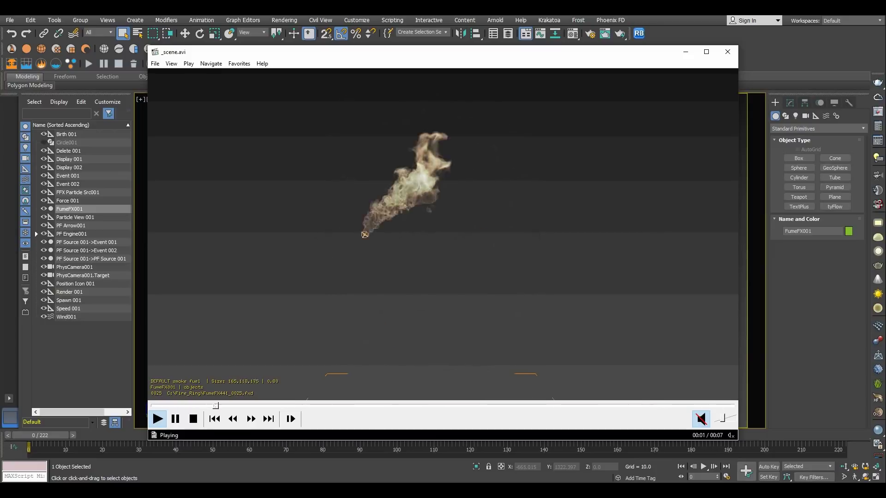
{"action": "left_click", "coordinate": [728, 51]}
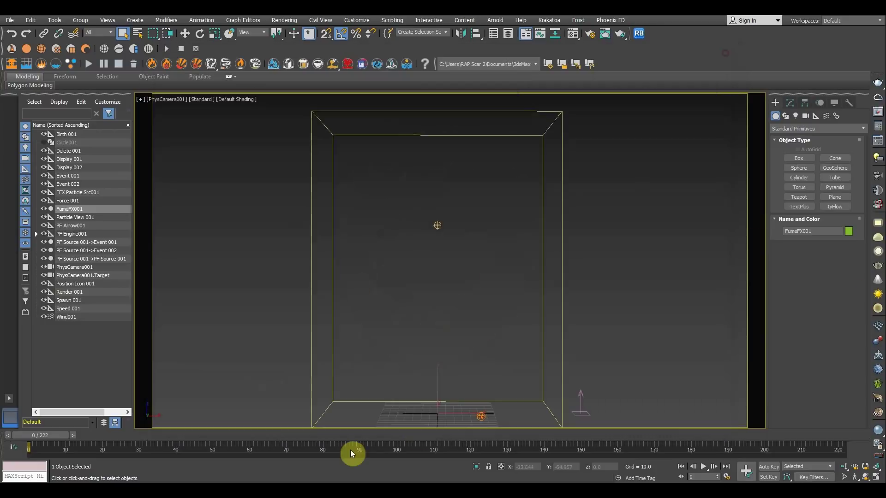
Step: Enable the GPU viewport display for the selected FumeFX grid and move the timeline to frame 80
{"action": "left_click_drag", "start_coordinate": [265, 437], "coordinate": [321, 436]}
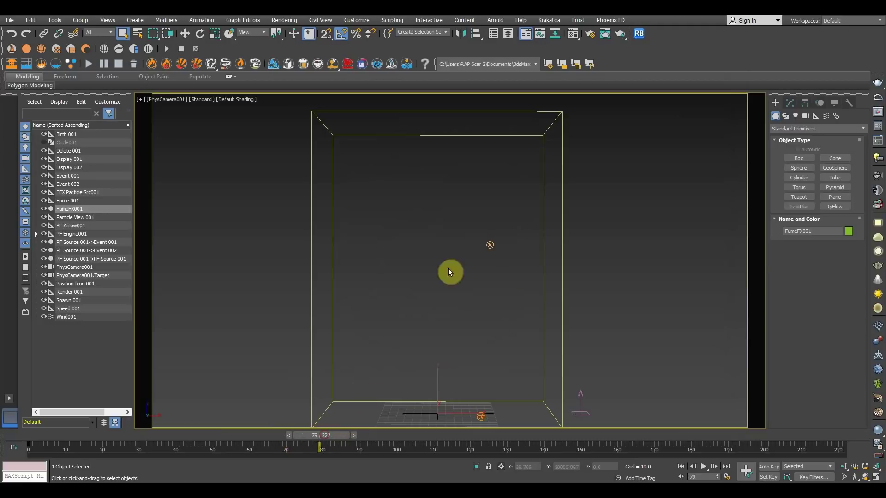
{"action": "left_click", "coordinate": [789, 103]}
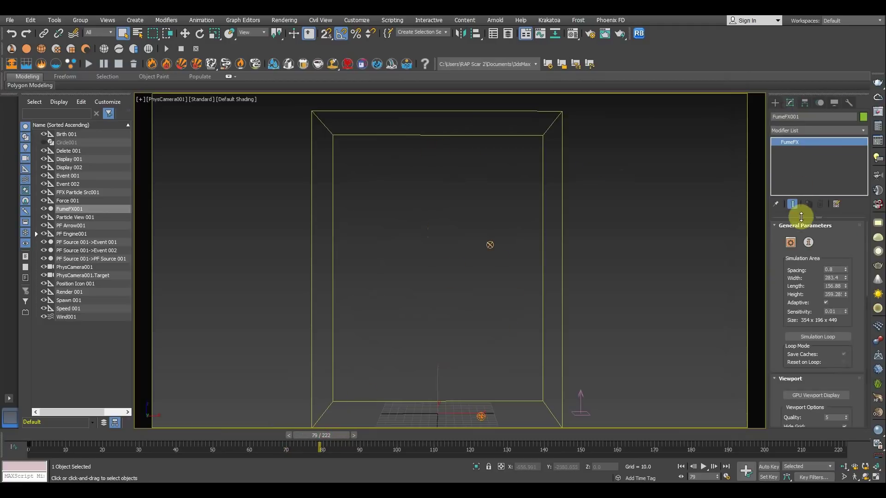
{"action": "left_click", "coordinate": [791, 242]}
{"action": "left_click", "coordinate": [612, 93]}
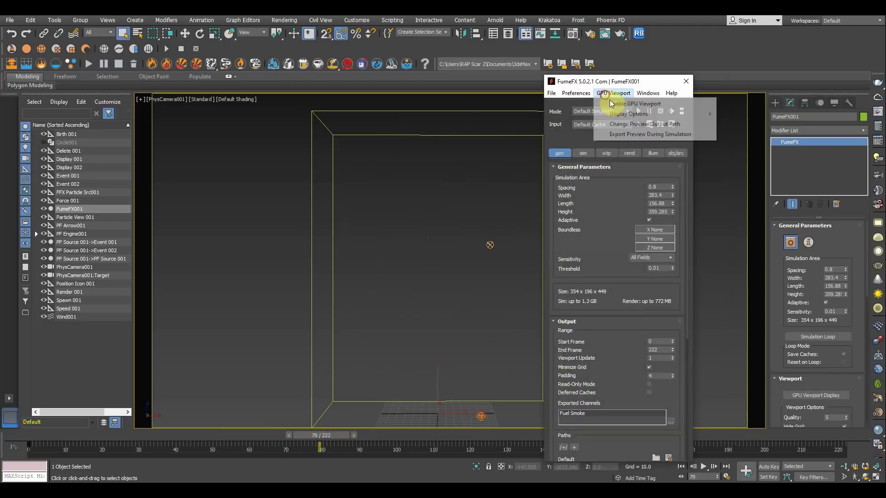
{"action": "left_click", "coordinate": [612, 104]}
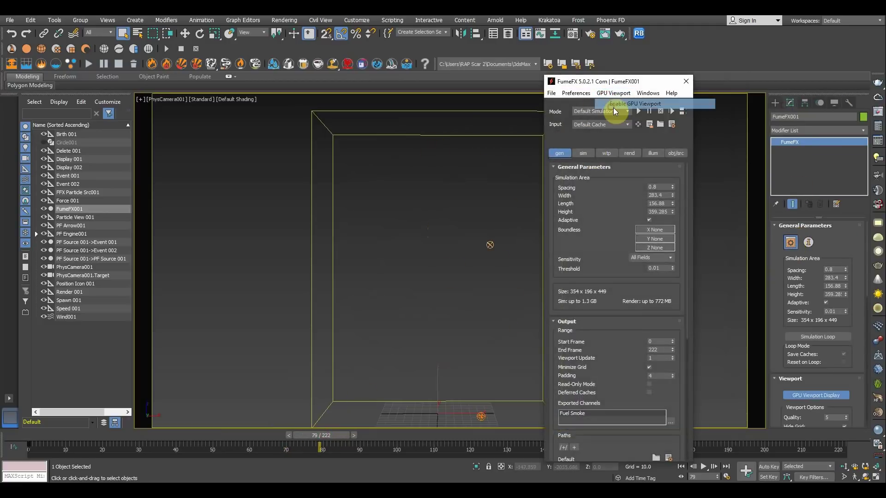
{"action": "left_click", "coordinate": [685, 84]}
{"action": "left_click_drag", "start_coordinate": [328, 439], "coordinate": [331, 439]}
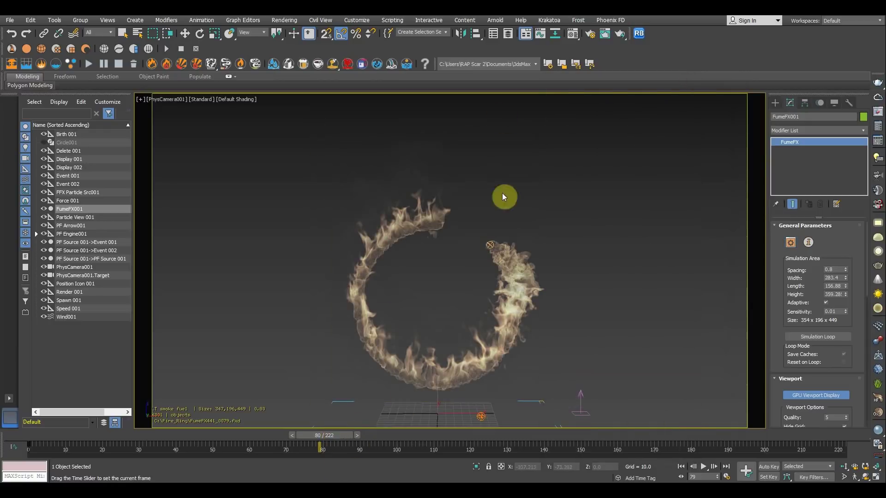
Step: Review the render setup's common and Scanline renderer settings and its FumeFX Fire and Smoke render elements
{"action": "left_click", "coordinate": [592, 36]}
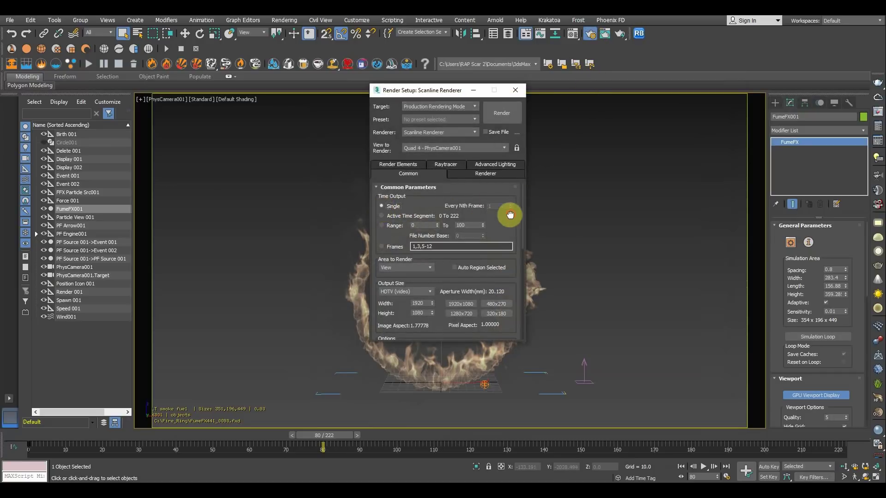
{"action": "scroll", "coordinate": [510, 214], "scroll_direction": "down", "scroll_amount": 3}
{"action": "left_click", "coordinate": [465, 261]}
{"action": "scroll", "coordinate": [501, 270], "scroll_direction": "down", "scroll_amount": 5}
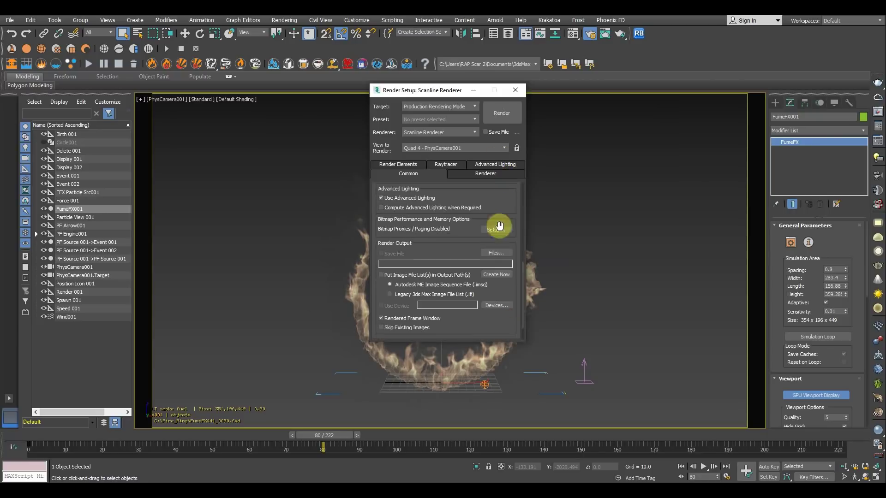
{"action": "left_click", "coordinate": [480, 176]}
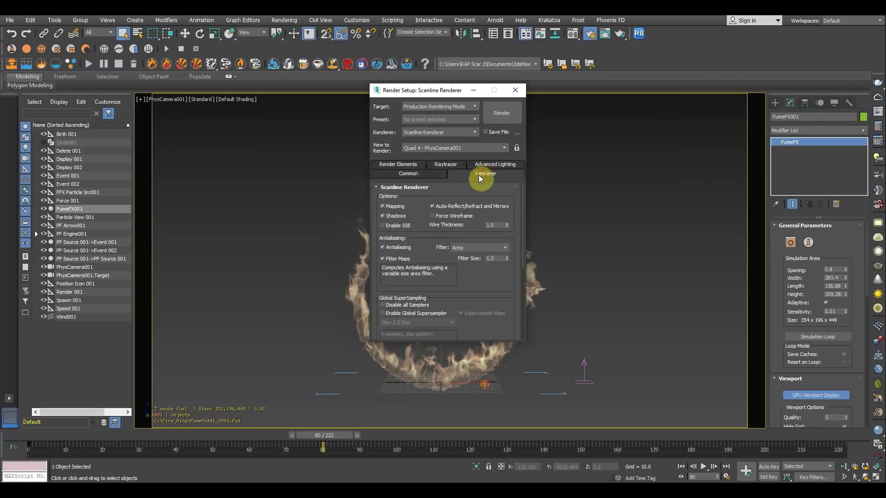
{"action": "left_click", "coordinate": [397, 165]}
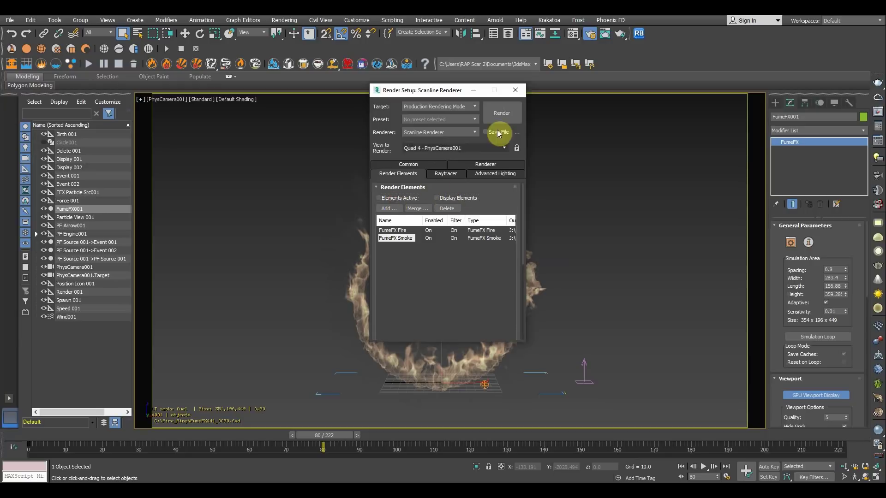
Step: Render frame 80 from PhysCamera001, then close the rendered image and the render setup
{"action": "left_click", "coordinate": [498, 113]}
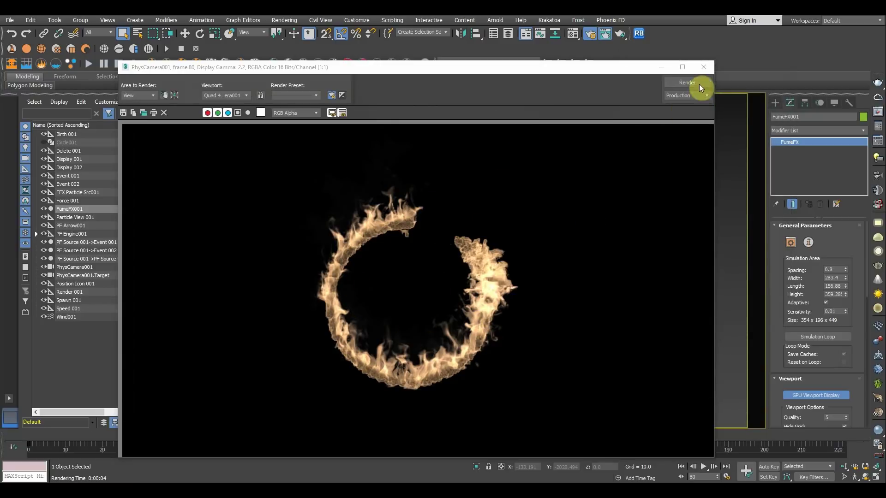
{"action": "left_click", "coordinate": [704, 68]}
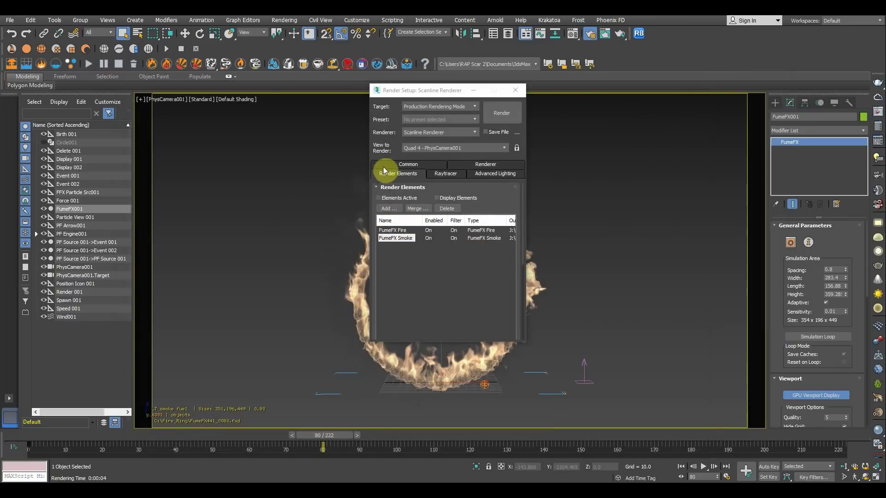
{"action": "left_click", "coordinate": [515, 90]}
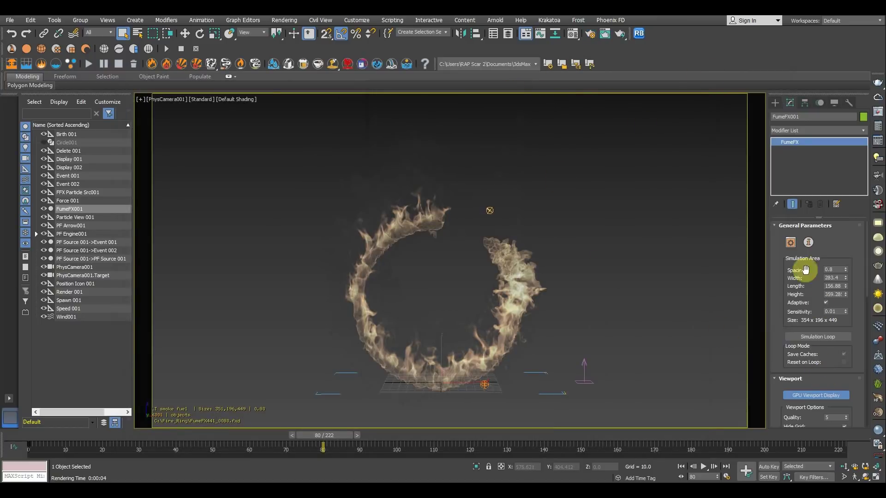
Step: Reopen the FumeFX settings and watch FireRing_with_Alpha_PNG.mov in a maximized player window
{"action": "left_click", "coordinate": [790, 243]}
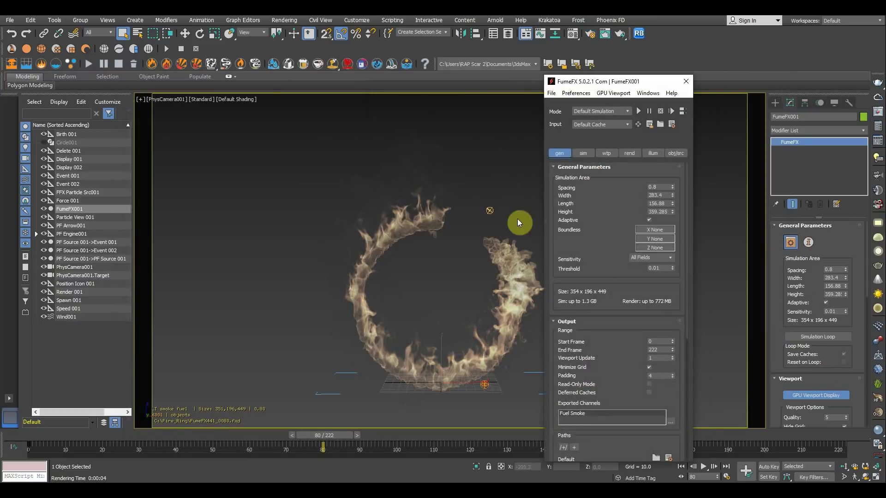
{"action": "left_click", "coordinate": [470, 172]}
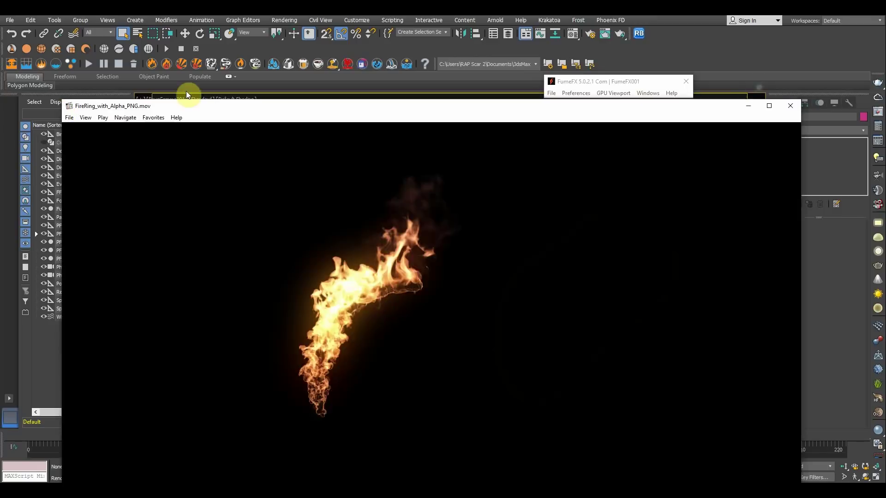
{"action": "left_click_drag", "start_coordinate": [212, 106], "coordinate": [226, 40]}
{"action": "double_click", "coordinate": [226, 40]}
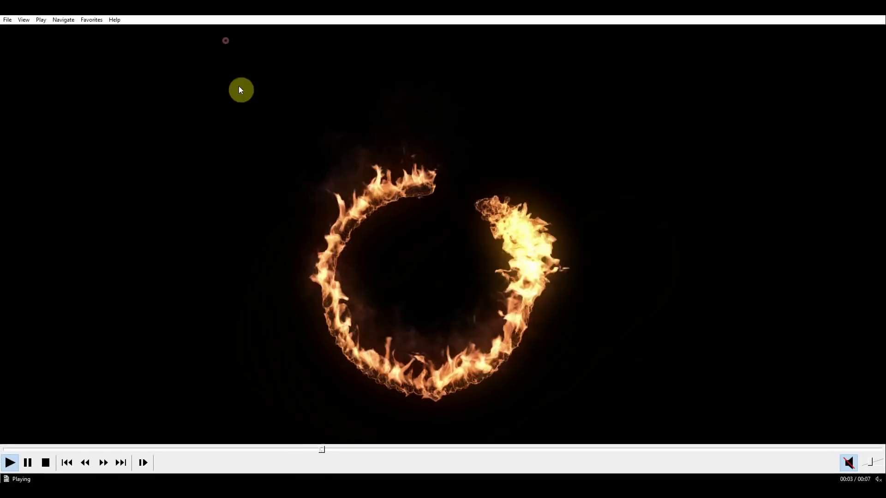